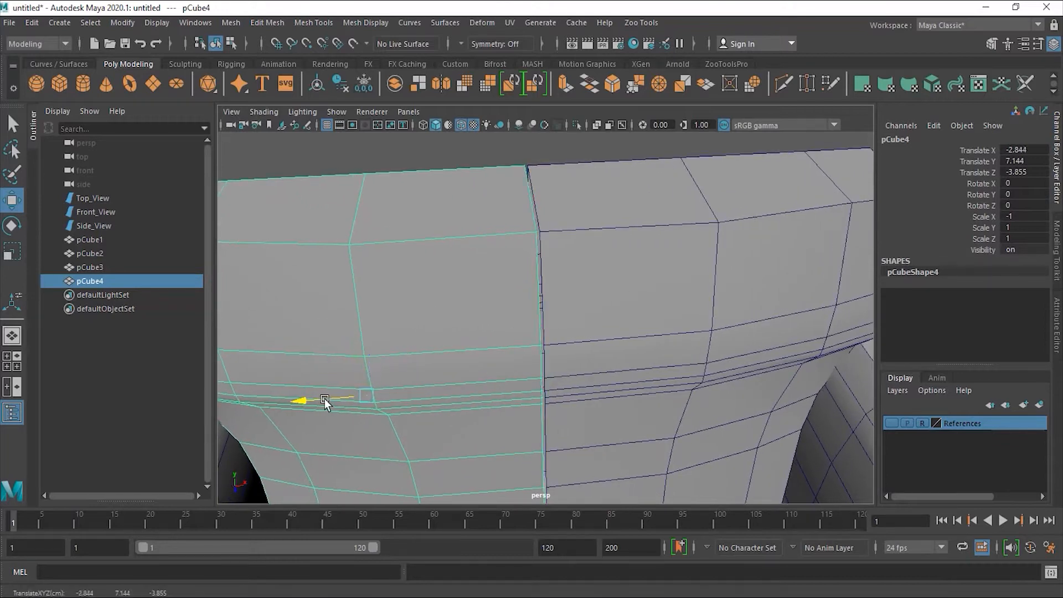
pyautogui.keyDown('alt'); pyautogui.moveTo(487, 358); pyautogui.dragTo(483, 318); pyautogui.keyUp('alt')
pyautogui.rightClick(482, 317)
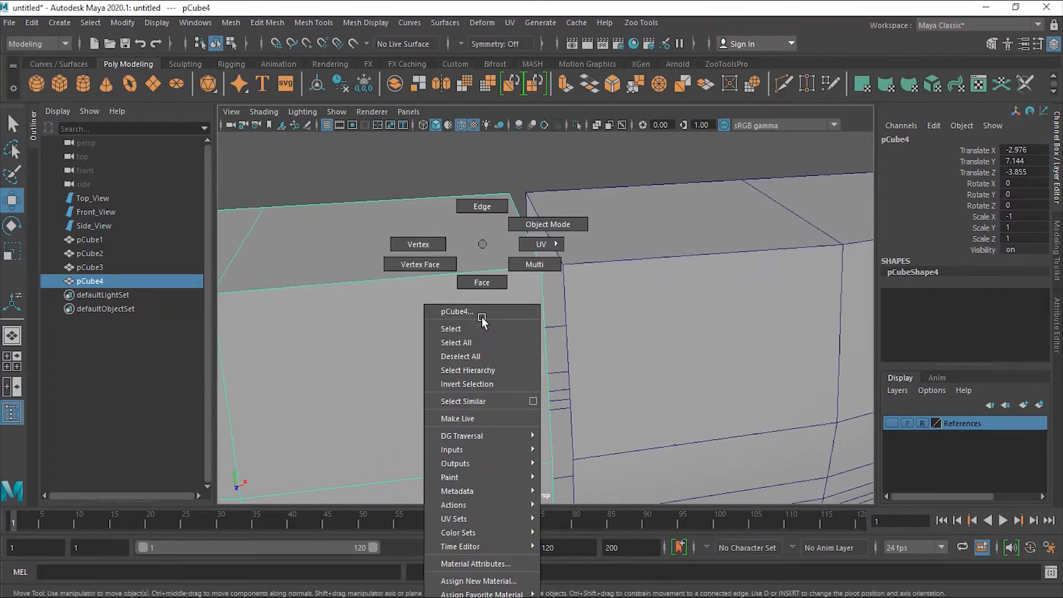
pyautogui.click(427, 242)
pyautogui.keyDown('alt'); pyautogui.moveTo(558, 298); pyautogui.dragTo(588, 275); pyautogui.keyUp('alt')
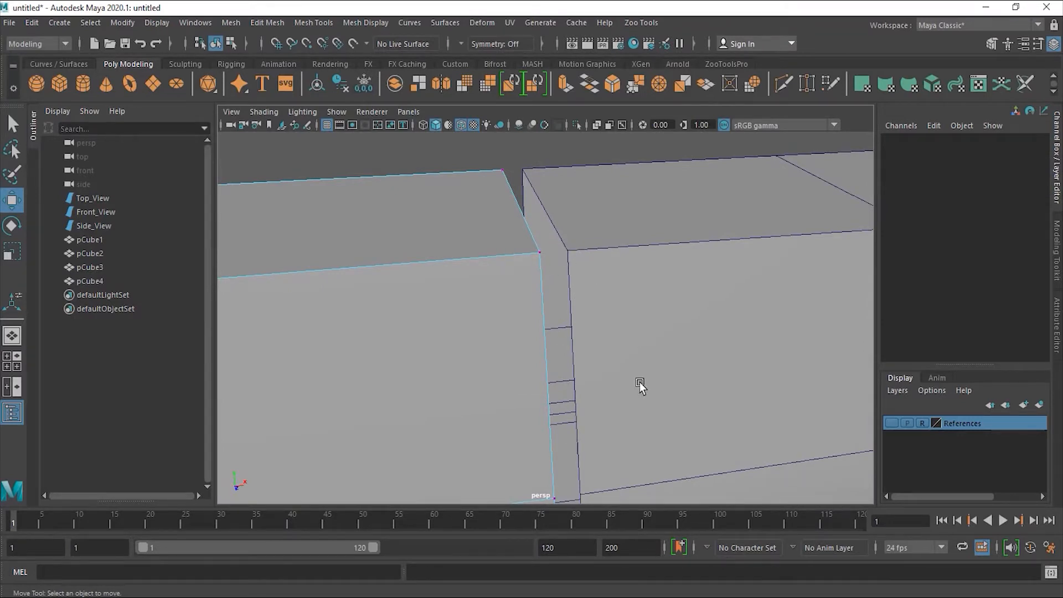
pyautogui.keyDown('alt'); pyautogui.moveTo(639, 383); pyautogui.dragTo(546, 395, button='right'); pyautogui.keyUp('alt')
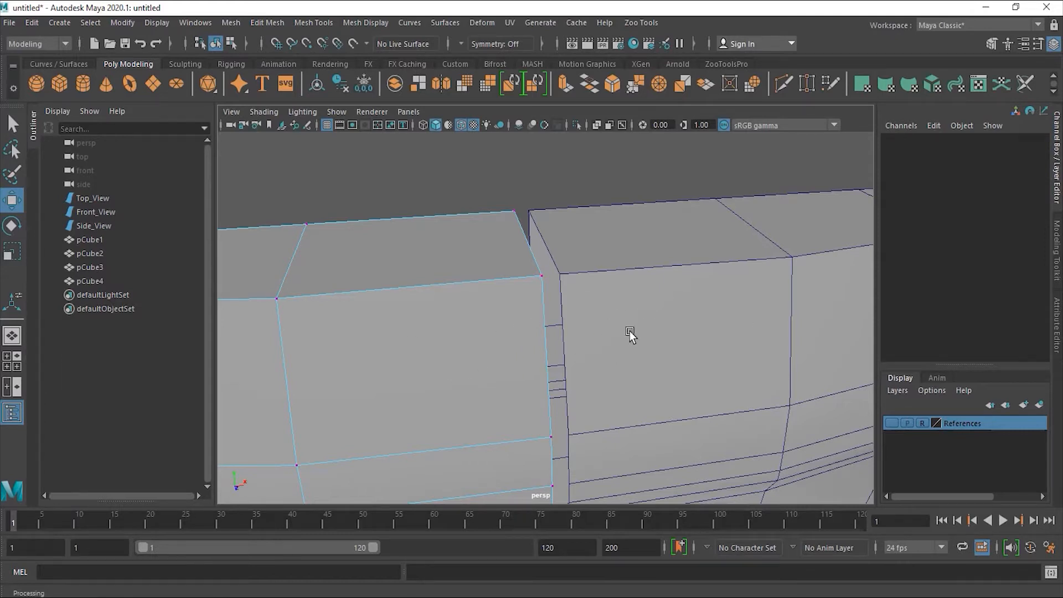
pyautogui.moveTo(458, 244); pyautogui.dragTo(519, 227, button='right')
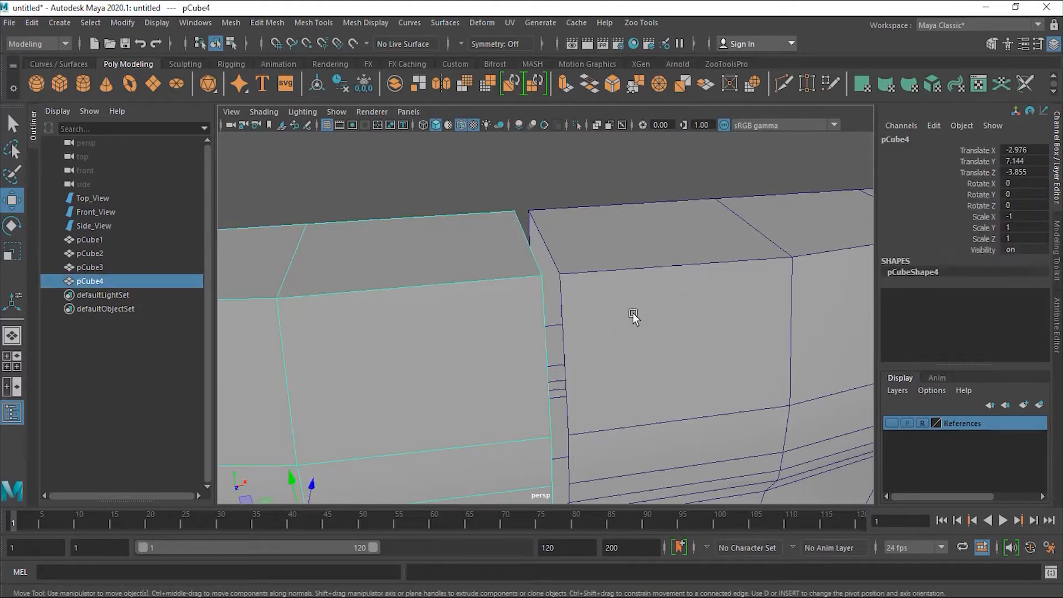
# Combine pCube4 and its mirrored counterpart pCube3 into a single polygon mesh
pyautogui.keyDown('shift'); pyautogui.click(613, 243); pyautogui.keyUp('shift')
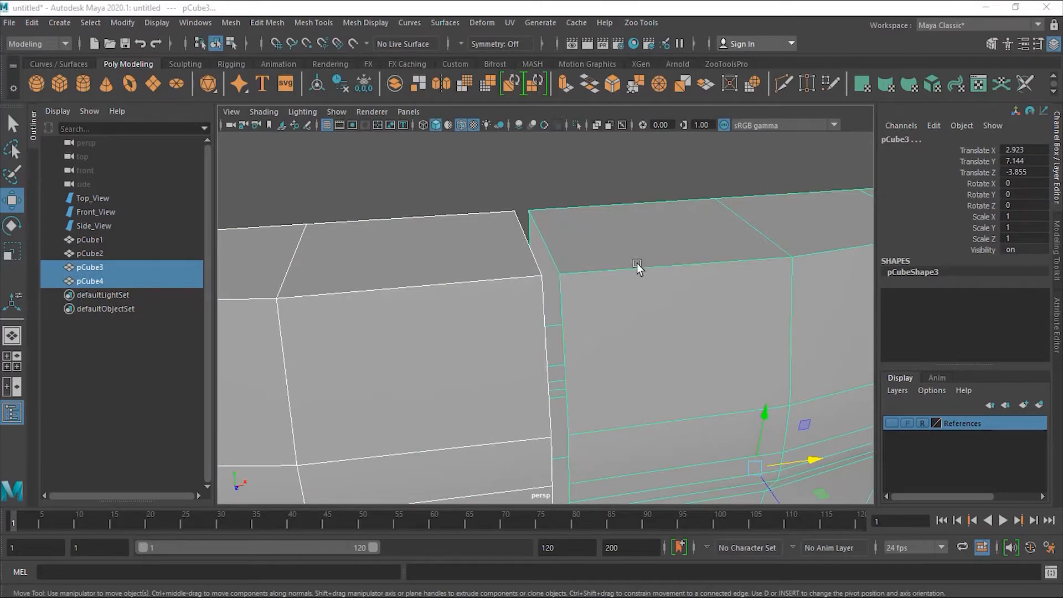
pyautogui.click(319, 22)
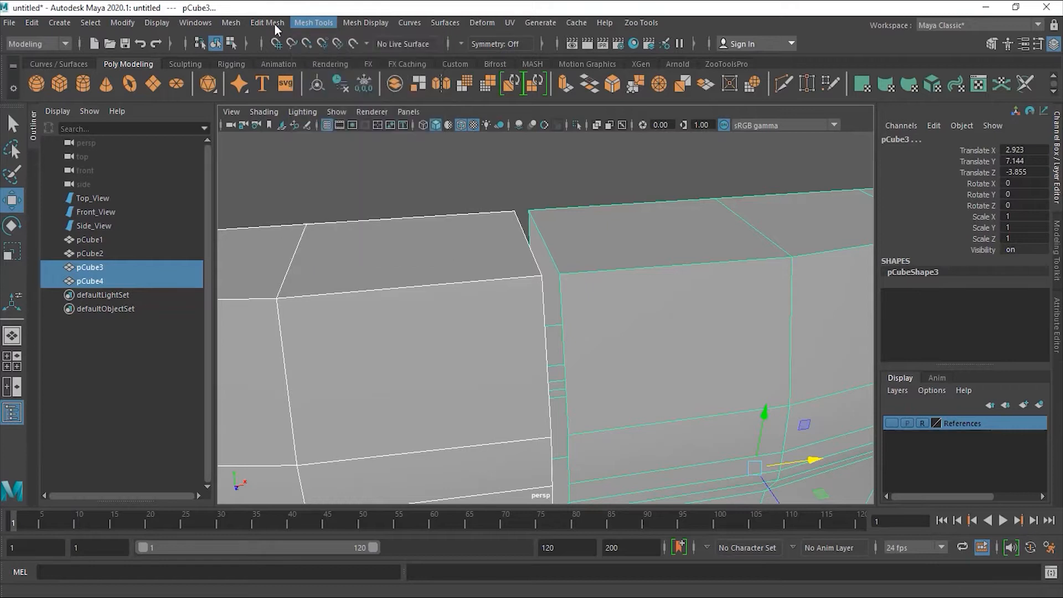
pyautogui.moveTo(274, 23)
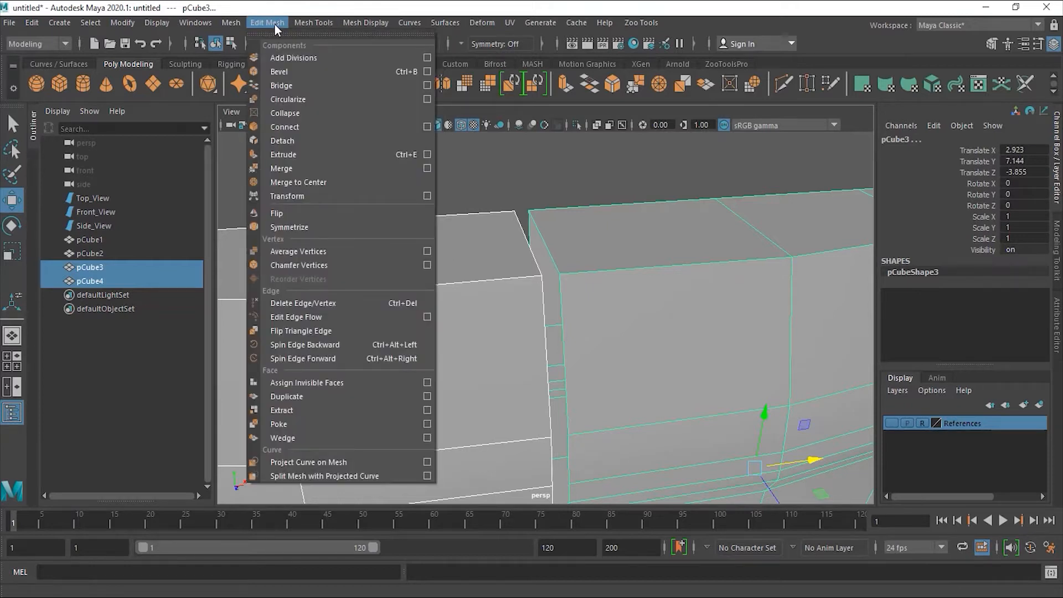
pyautogui.moveTo(355, 25)
pyautogui.moveTo(307, 23)
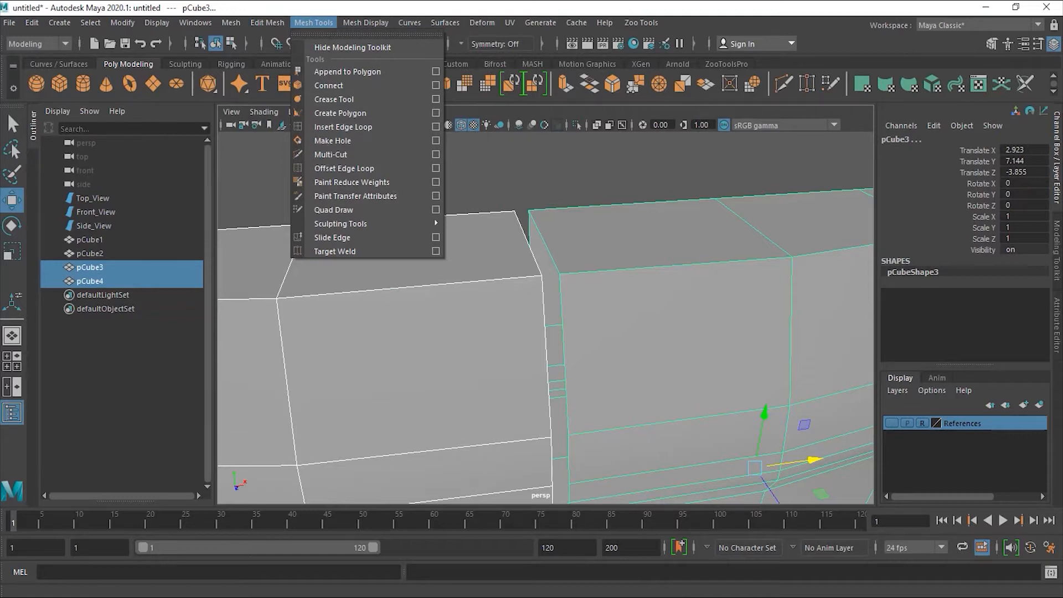
pyautogui.click(305, 25)
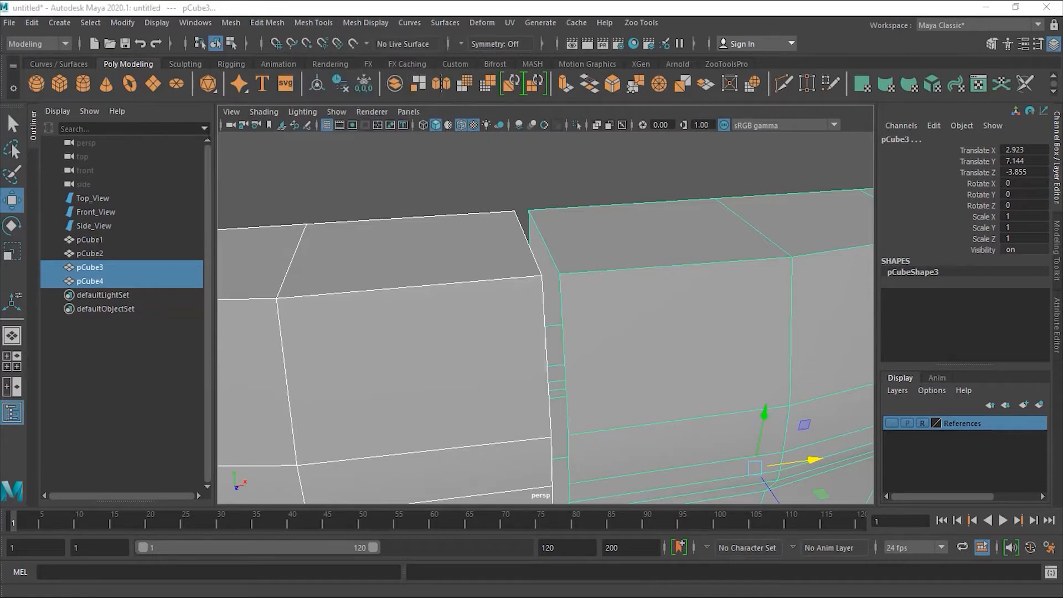
pyautogui.click(232, 22)
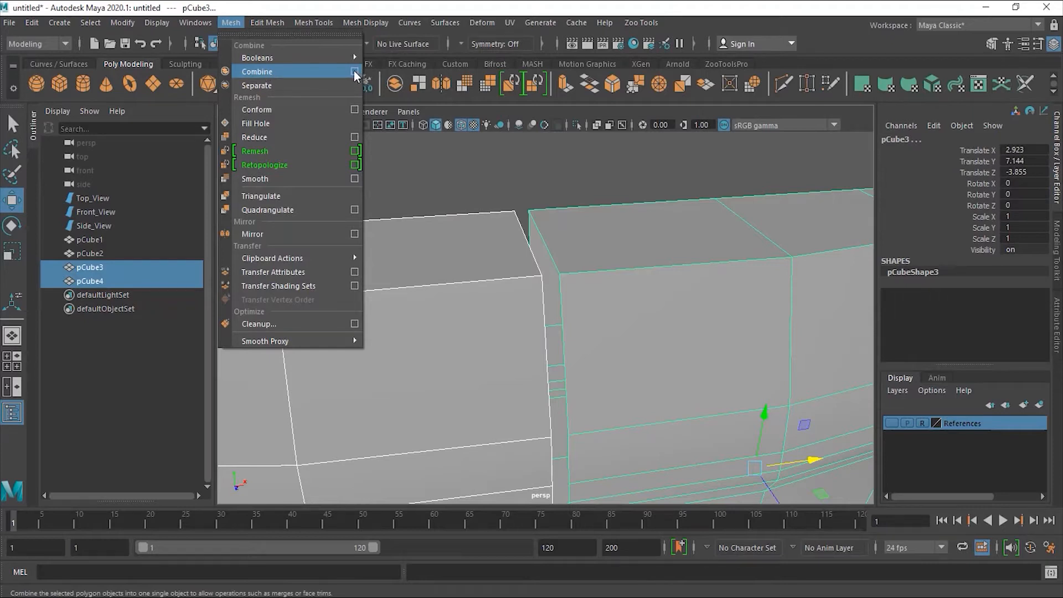
pyautogui.click(354, 71)
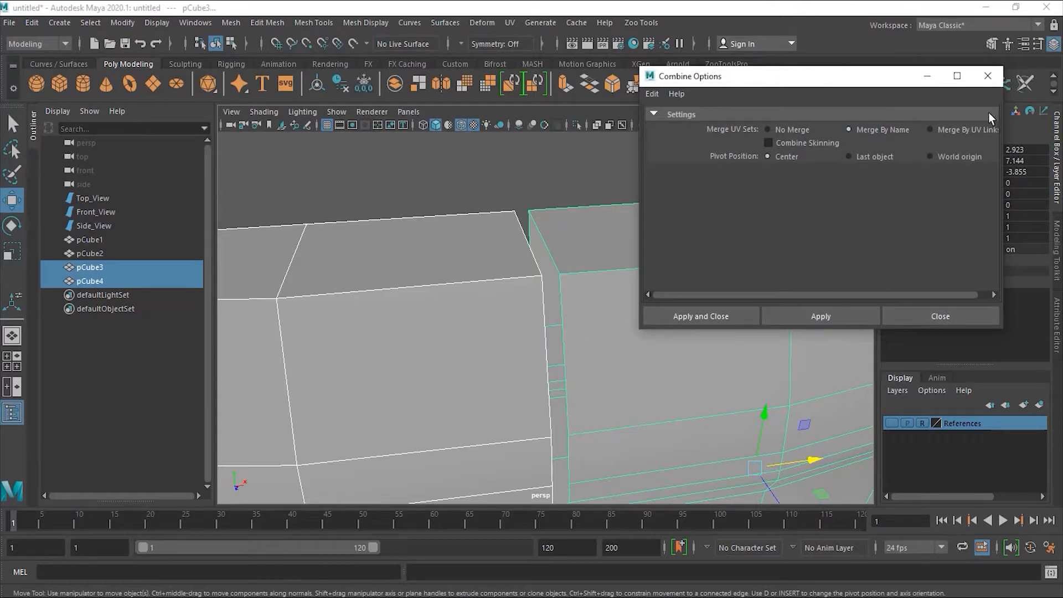
pyautogui.click(989, 77)
pyautogui.click(231, 22)
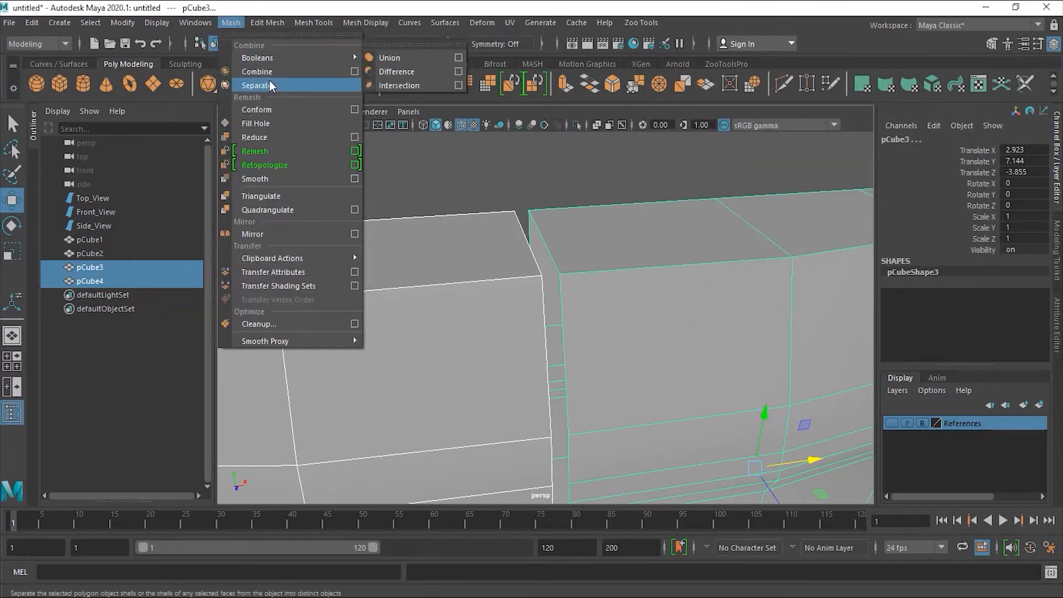
pyautogui.click(267, 71)
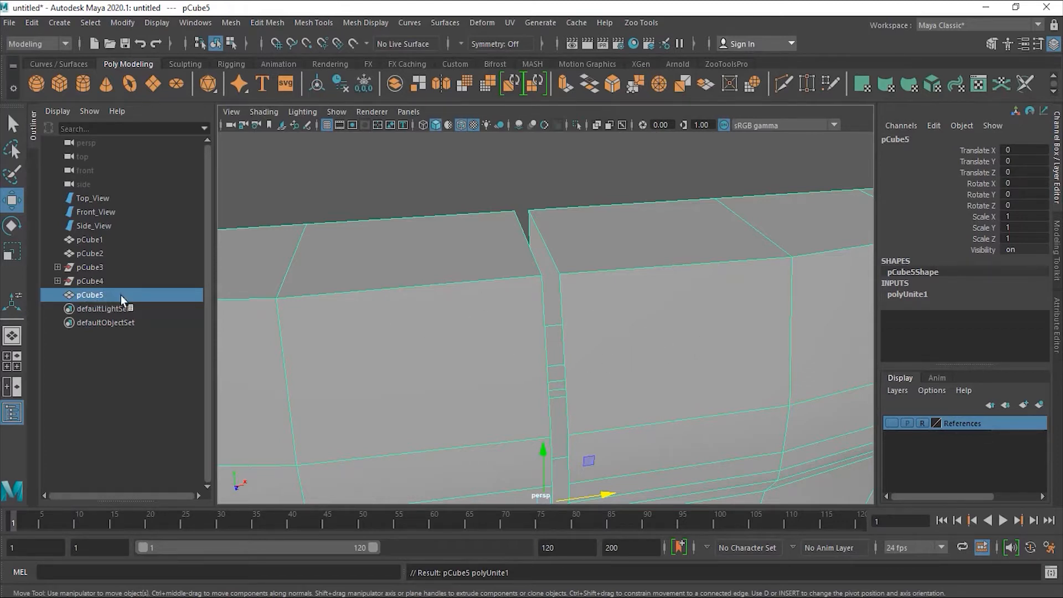
# Move the upper corner vertex of one half onto the matching vertex across the seam, using snap to points
pyautogui.keyDown('alt'); pyautogui.moveTo(627, 344); pyautogui.dragTo(613, 349); pyautogui.keyUp('alt')
pyautogui.scroll(2, 490, 305)
pyautogui.keyDown('alt'); pyautogui.moveTo(490, 305); pyautogui.dragTo(500, 326); pyautogui.keyUp('alt')
pyautogui.moveTo(589, 323)
pyautogui.keyDown('alt'); pyautogui.mouseDown()
pyautogui.moveTo(594, 313)
pyautogui.moveTo(584, 318)
pyautogui.mouseUp(); pyautogui.keyUp('alt')
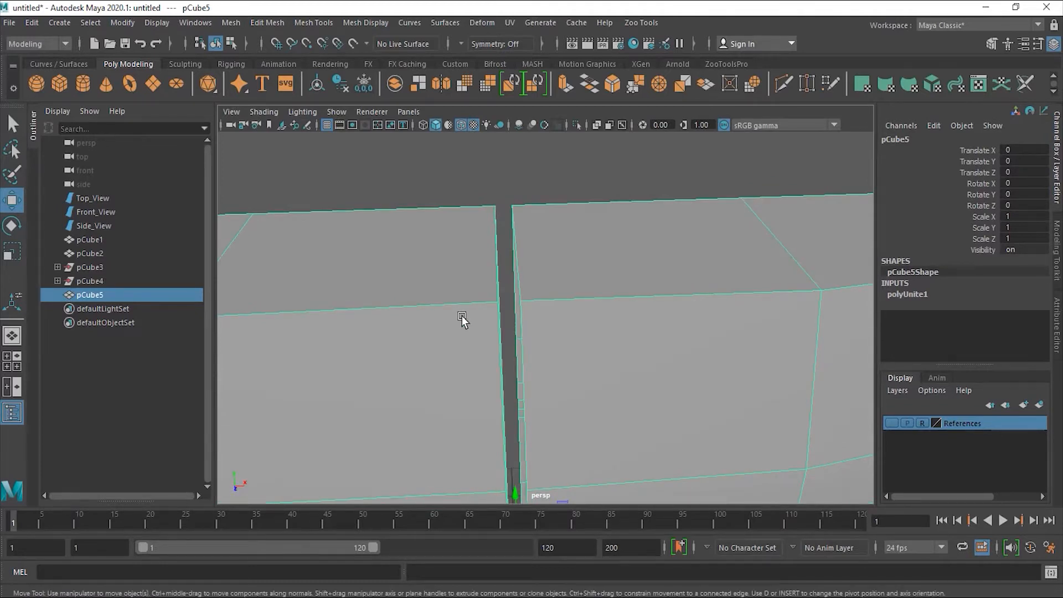
pyautogui.moveTo(464, 315); pyautogui.dragTo(553, 284, button='right')
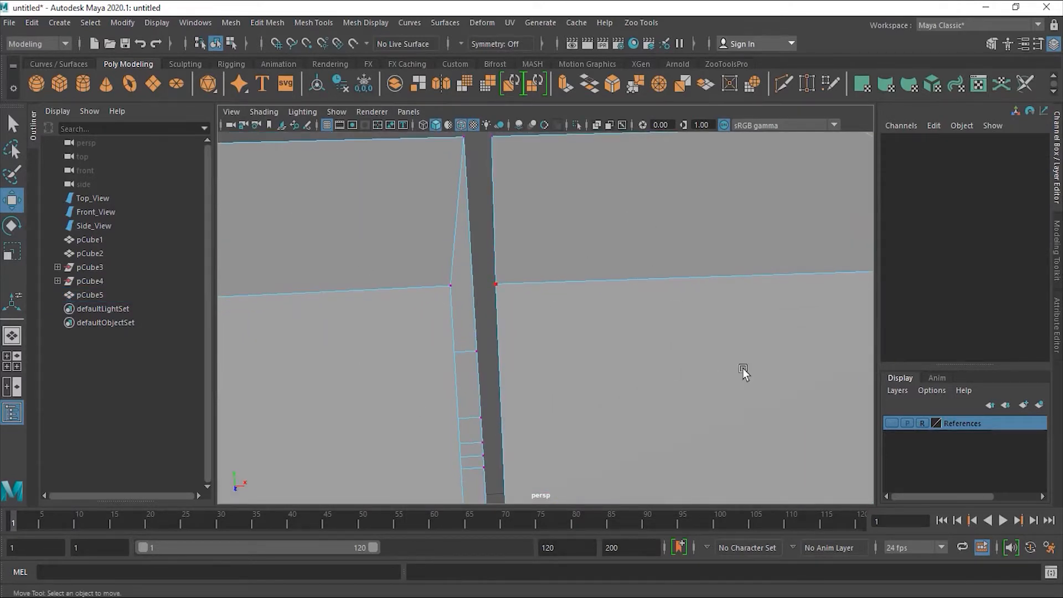
pyautogui.click(495, 284)
pyautogui.click(307, 44)
pyautogui.click(450, 286)
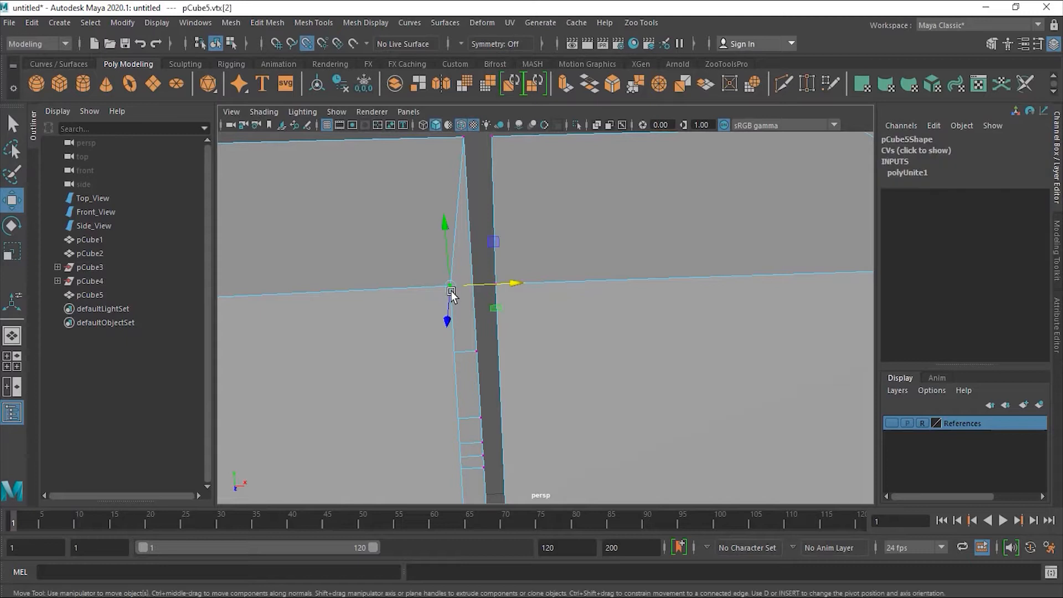
pyautogui.moveTo(471, 285); pyautogui.dragTo(500, 287)
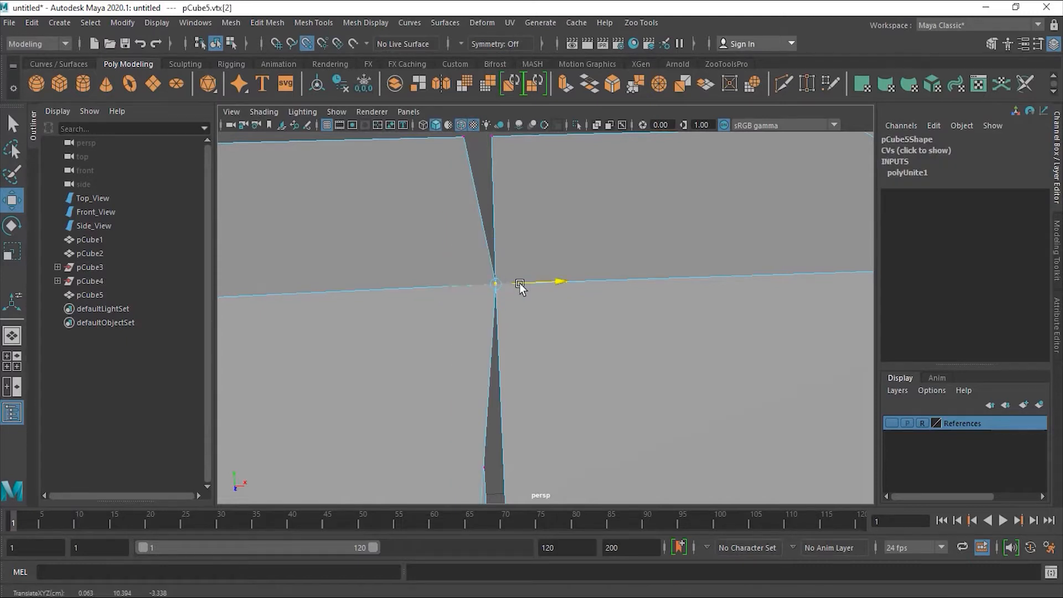
pyautogui.moveTo(413, 287); pyautogui.dragTo(413, 288)
# Try to move the seam edge below the snapped vertex along X, and undo the move
pyautogui.keyDown('alt'); pyautogui.moveTo(556, 304); pyautogui.dragTo(473, 324, button='right'); pyautogui.keyUp('alt')
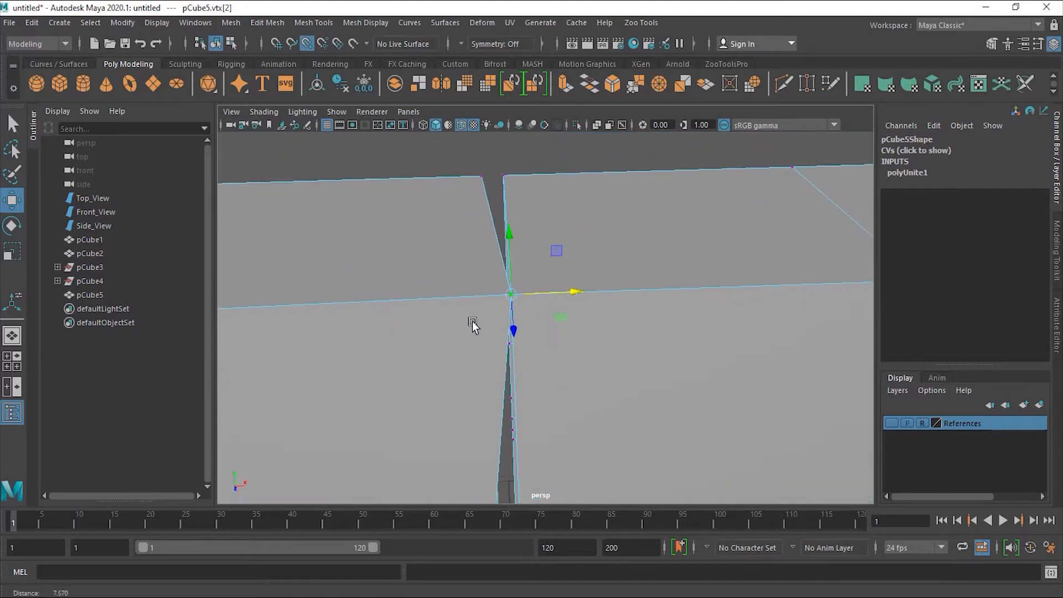
pyautogui.keyDown('alt'); pyautogui.moveTo(555, 342); pyautogui.dragTo(556, 310, button='middle'); pyautogui.keyUp('alt')
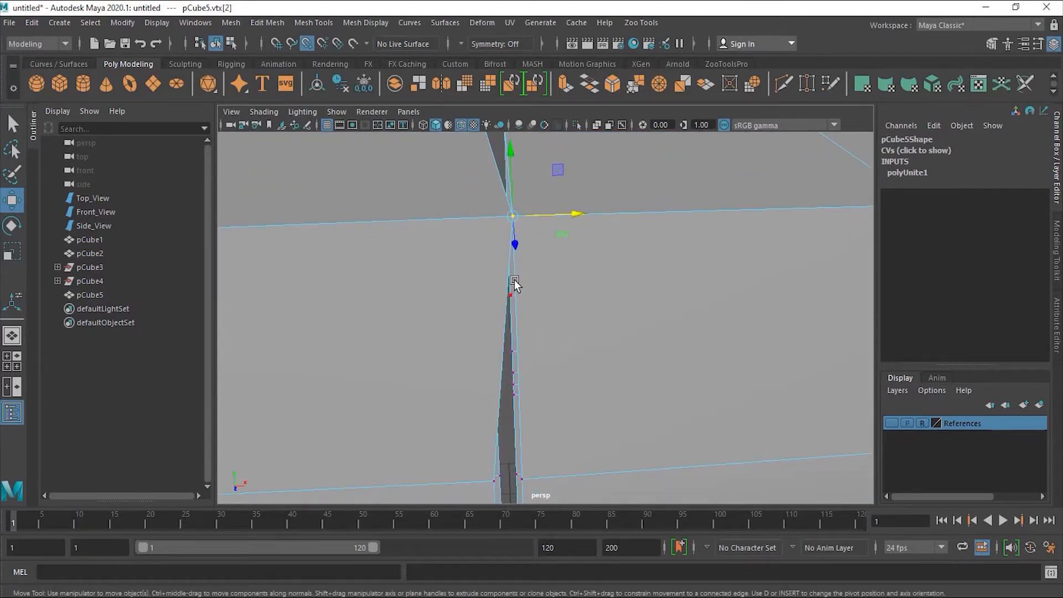
pyautogui.moveTo(515, 284); pyautogui.dragTo(510, 207, button='right')
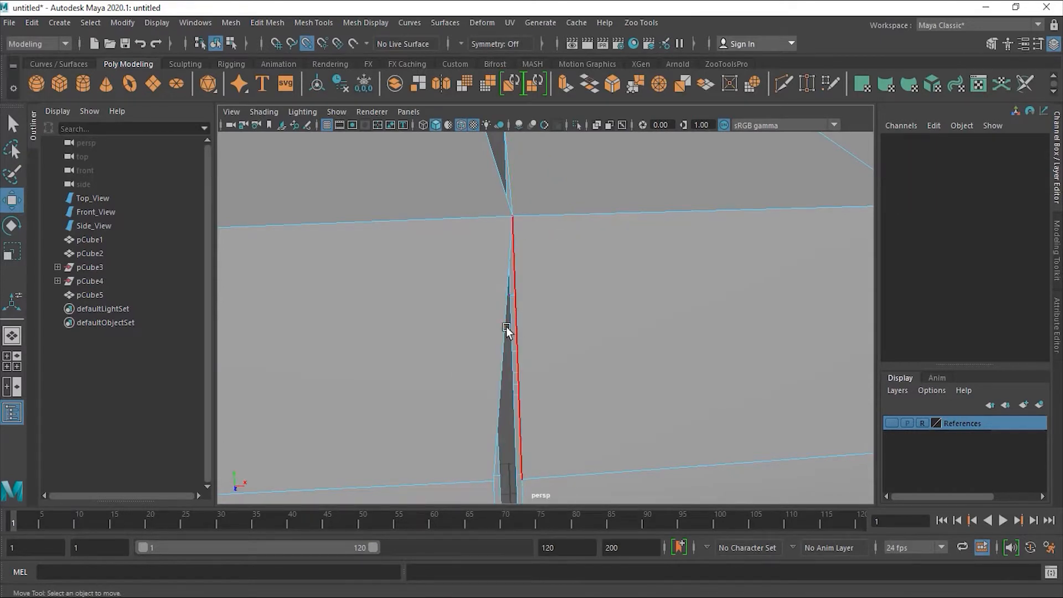
pyautogui.click(507, 329)
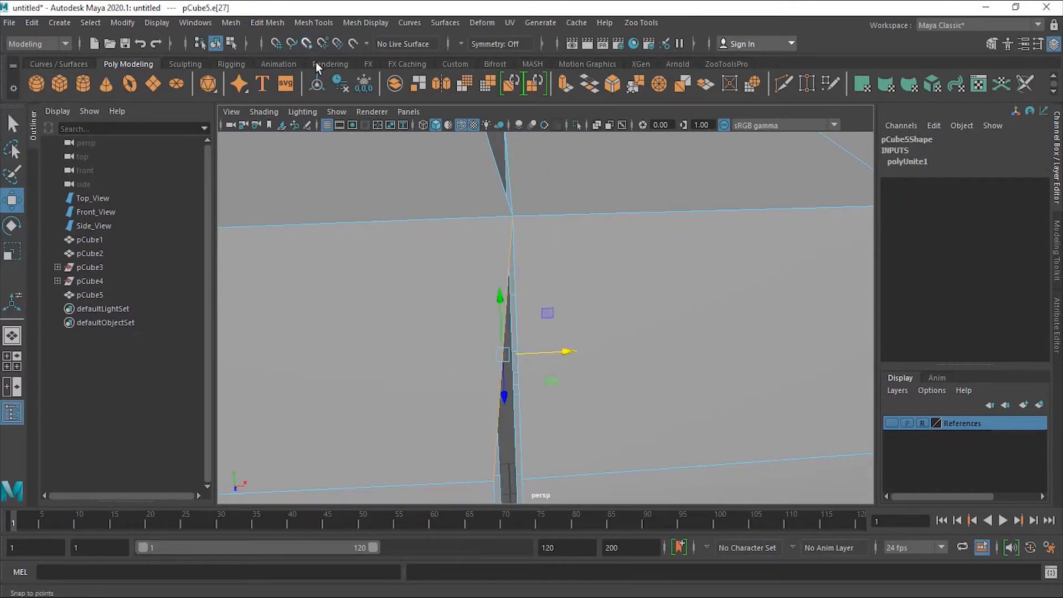
pyautogui.moveTo(540, 350)
pyautogui.mouseDown()
pyautogui.moveTo(516, 352)
pyautogui.moveTo(534, 348)
pyautogui.mouseUp()
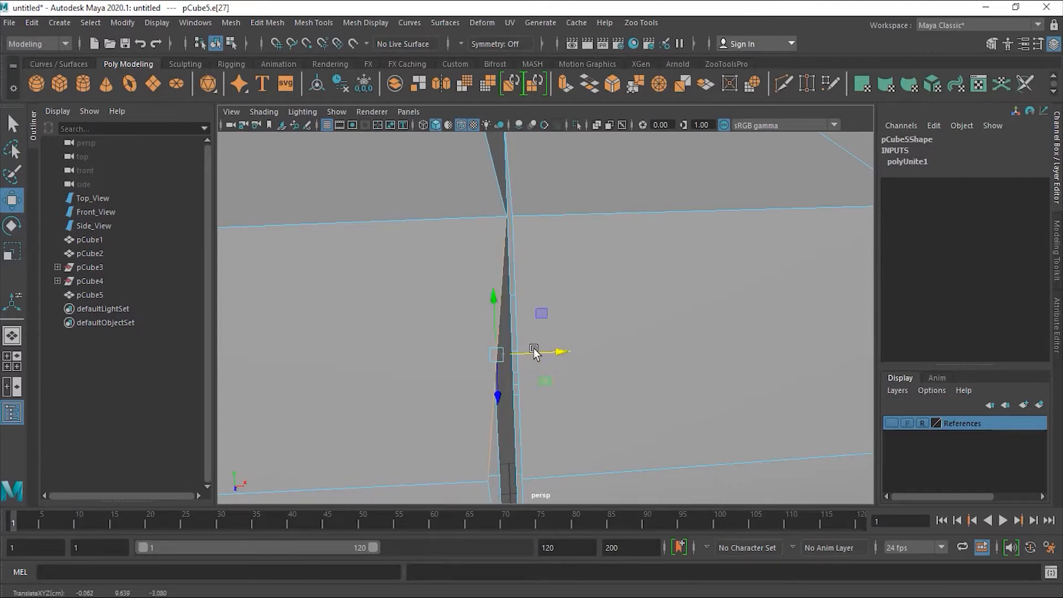
pyautogui.hotkey('ctrl', 'z')
pyautogui.hotkey('ctrl', 'z')
pyautogui.hotkey('ctrl', 'z')
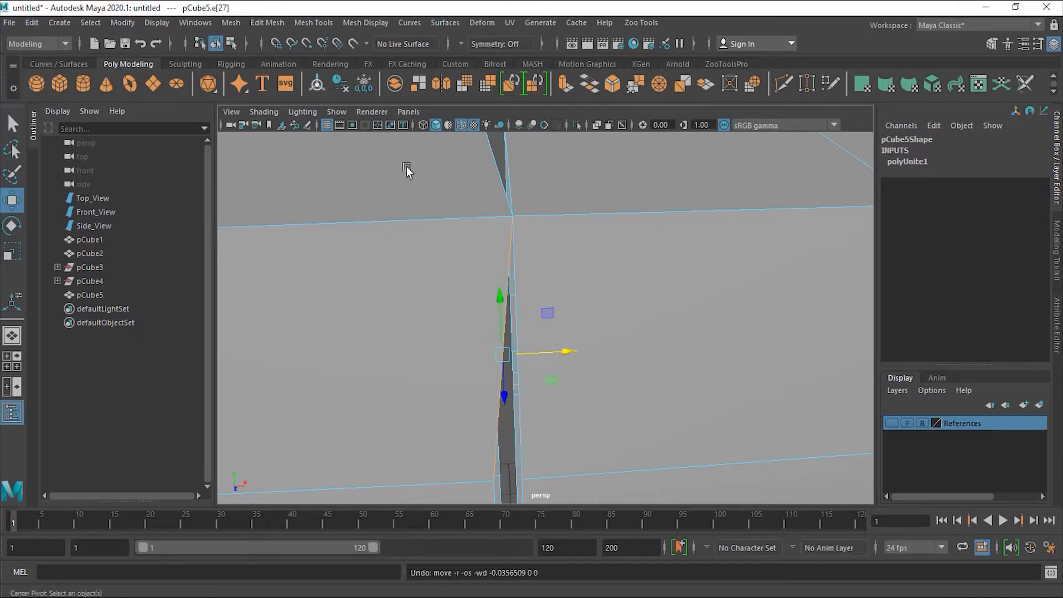
# Merge the two overlapping vertices at the snapped corner of the seam
pyautogui.moveTo(562, 245); pyautogui.dragTo(515, 244, button='right')
pyautogui.click(513, 216)
pyautogui.keyDown('alt'); pyautogui.moveTo(540, 254); pyautogui.dragTo(464, 346); pyautogui.keyUp('alt')
pyautogui.keyDown('alt'); pyautogui.moveTo(464, 346); pyautogui.dragTo(606, 290, button='right'); pyautogui.keyUp('alt')
pyautogui.keyDown('alt'); pyautogui.moveTo(662, 315); pyautogui.dragTo(513, 309, button='right'); pyautogui.keyUp('alt')
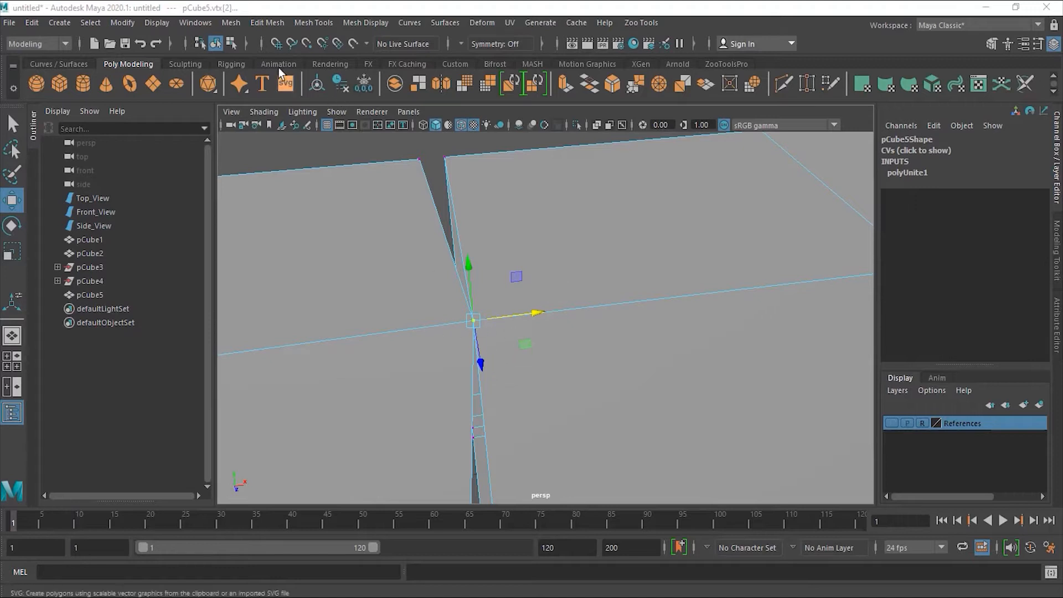
pyautogui.click(280, 27)
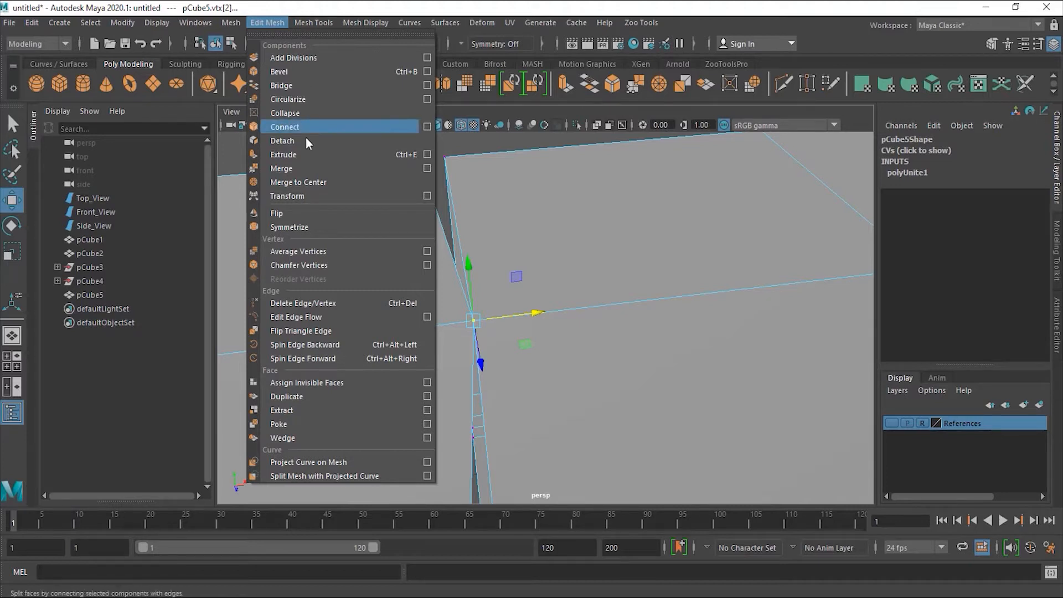
pyautogui.click(295, 169)
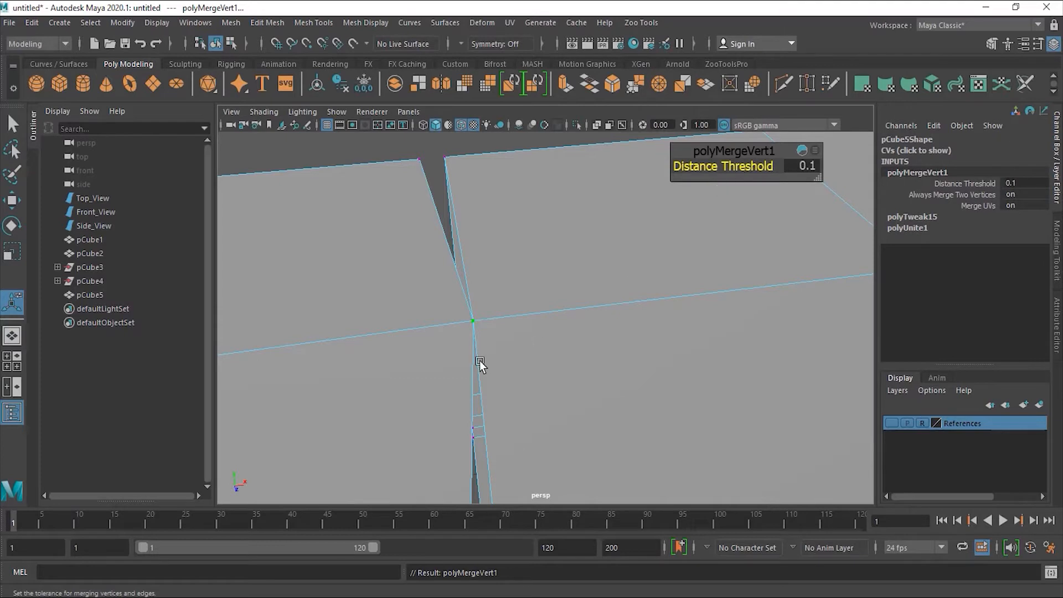
# Try to move the seam edge below the merged vertex along Z, and undo the move
pyautogui.moveTo(475, 244); pyautogui.dragTo(473, 205, button='right')
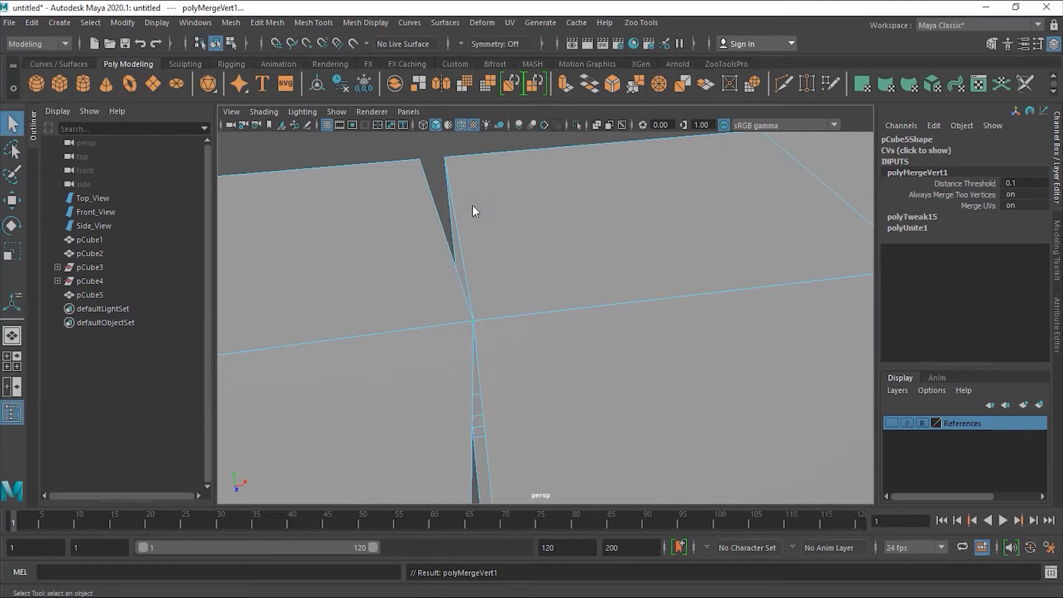
pyautogui.click(469, 385)
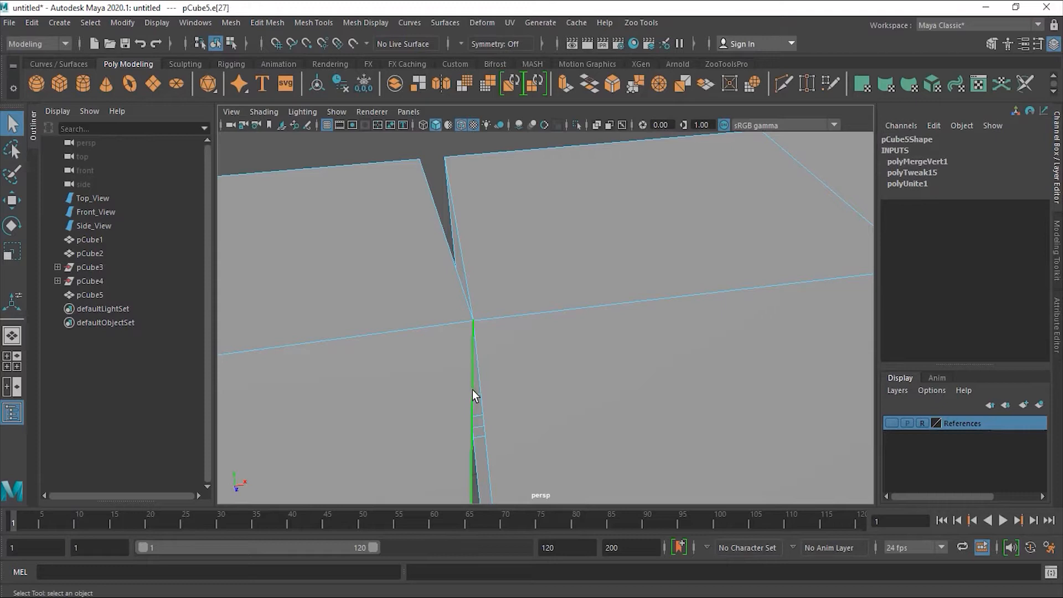
pyautogui.press('w')
pyautogui.keyDown('alt'); pyautogui.moveTo(594, 367); pyautogui.dragTo(560, 503); pyautogui.keyUp('alt')
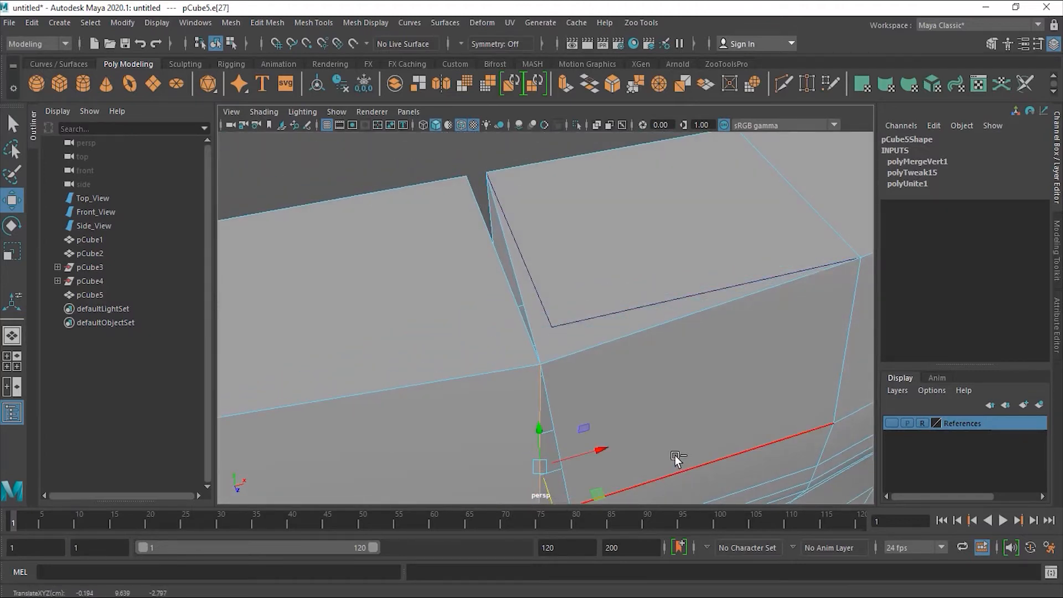
pyautogui.hotkey('ctrl', 'z')
pyautogui.keyDown('alt'); pyautogui.moveTo(673, 456); pyautogui.dragTo(648, 446); pyautogui.keyUp('alt')
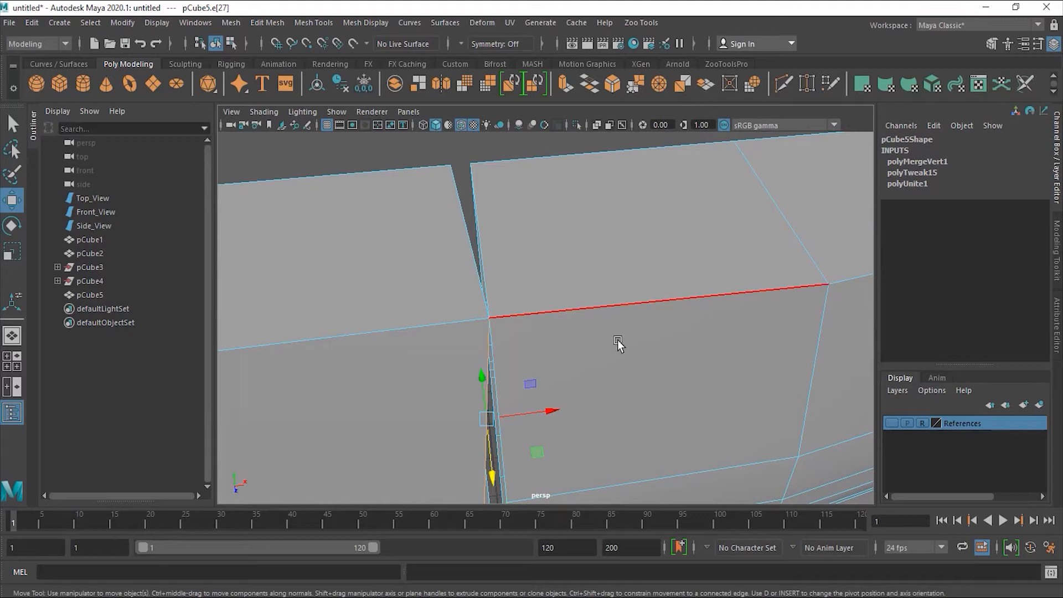
# Target-weld the open vertex at the rear upper corner of the seam onto the matching vertex of the other half
pyautogui.moveTo(520, 324); pyautogui.dragTo(453, 245, button='right')
pyautogui.keyDown('alt'); pyautogui.moveTo(595, 330); pyautogui.dragTo(652, 297); pyautogui.keyUp('alt')
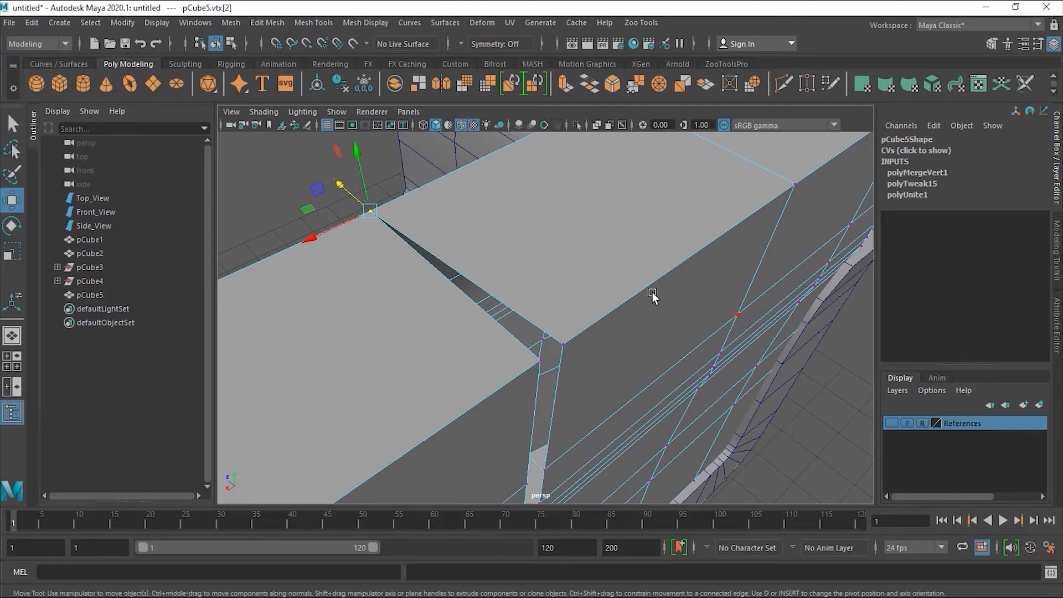
pyautogui.keyDown('alt'); pyautogui.moveTo(610, 372); pyautogui.dragTo(591, 360); pyautogui.keyUp('alt')
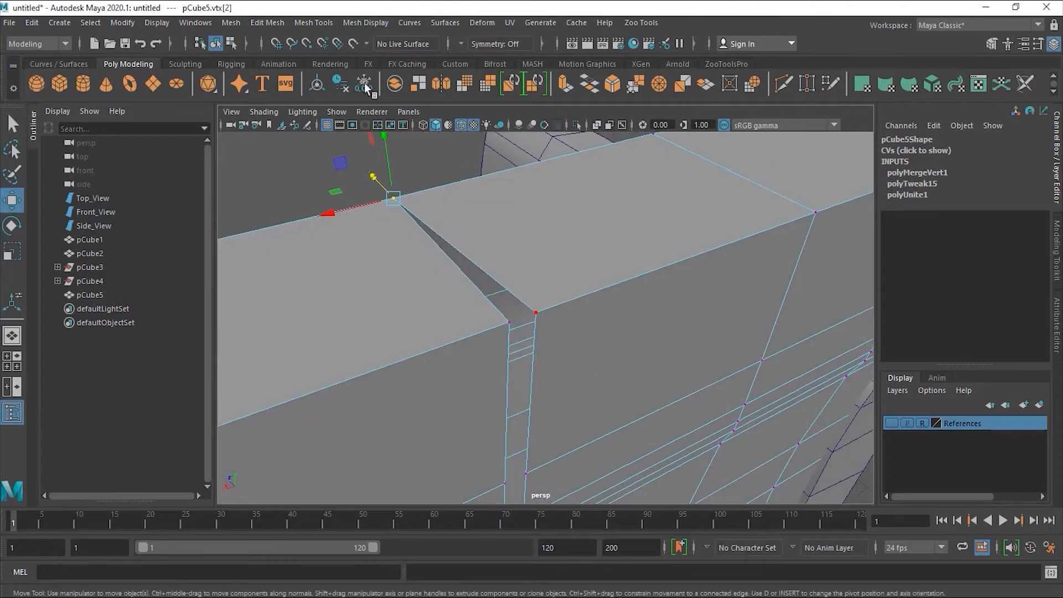
pyautogui.click(370, 22)
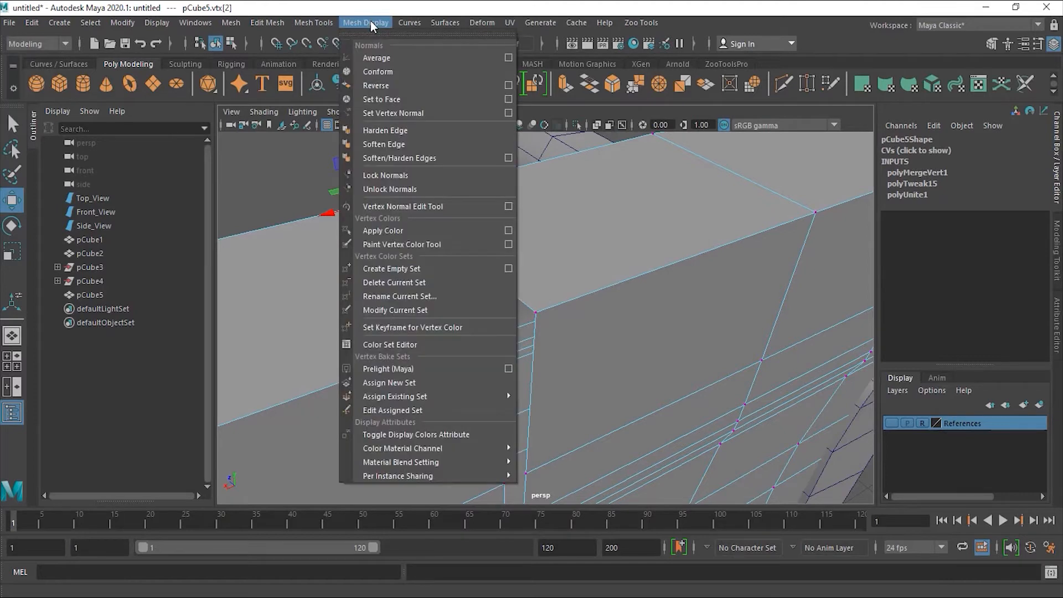
pyautogui.moveTo(333, 22)
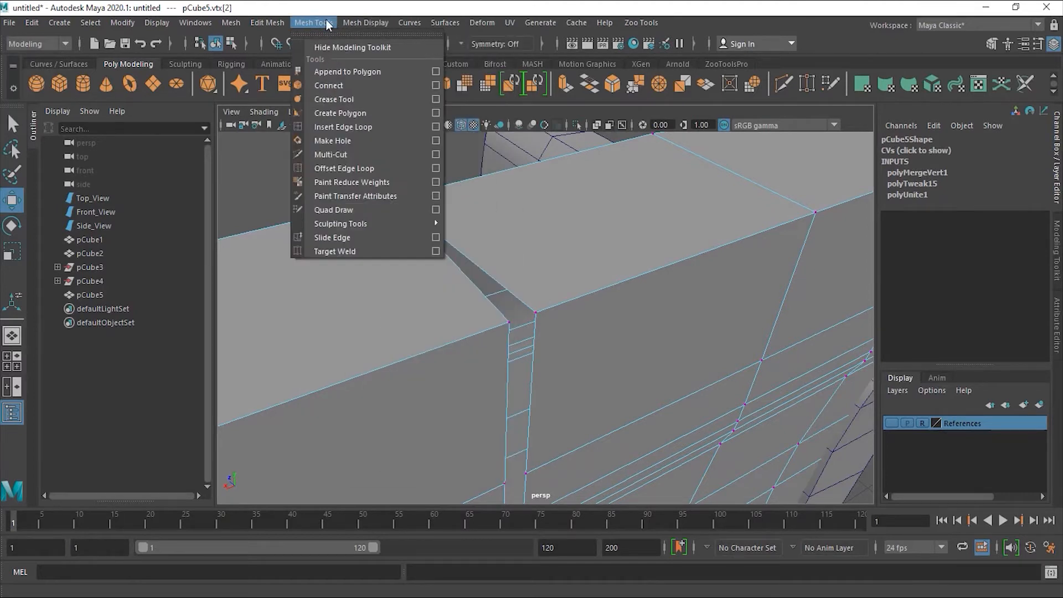
pyautogui.click(345, 250)
pyautogui.keyDown('alt'); pyautogui.moveTo(349, 249); pyautogui.dragTo(504, 185); pyautogui.keyUp('alt')
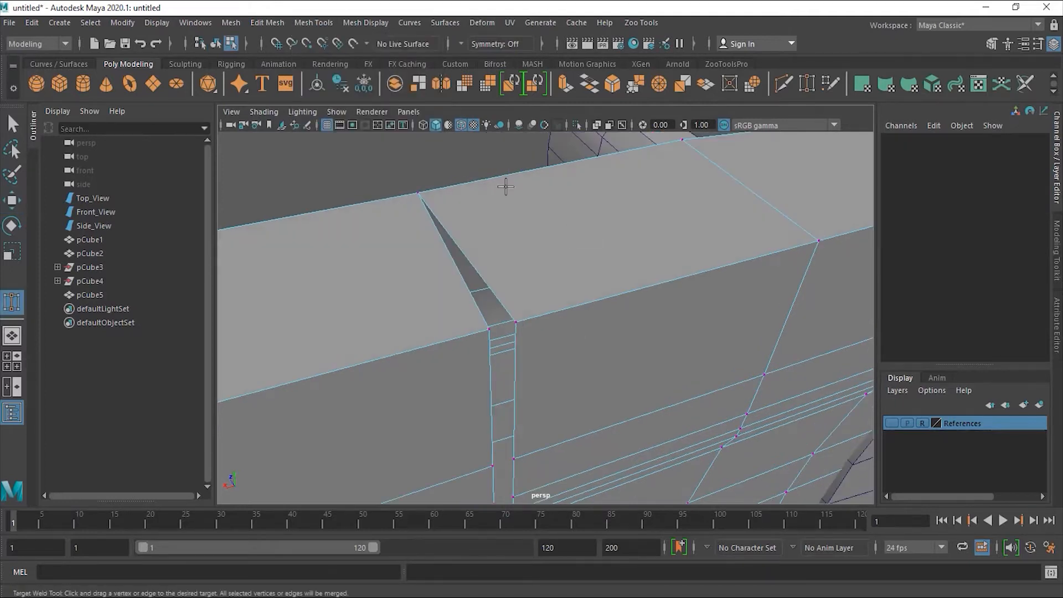
pyautogui.click(314, 23)
pyautogui.click(333, 252)
pyautogui.keyDown('alt'); pyautogui.moveTo(434, 315); pyautogui.dragTo(498, 329); pyautogui.keyUp('alt')
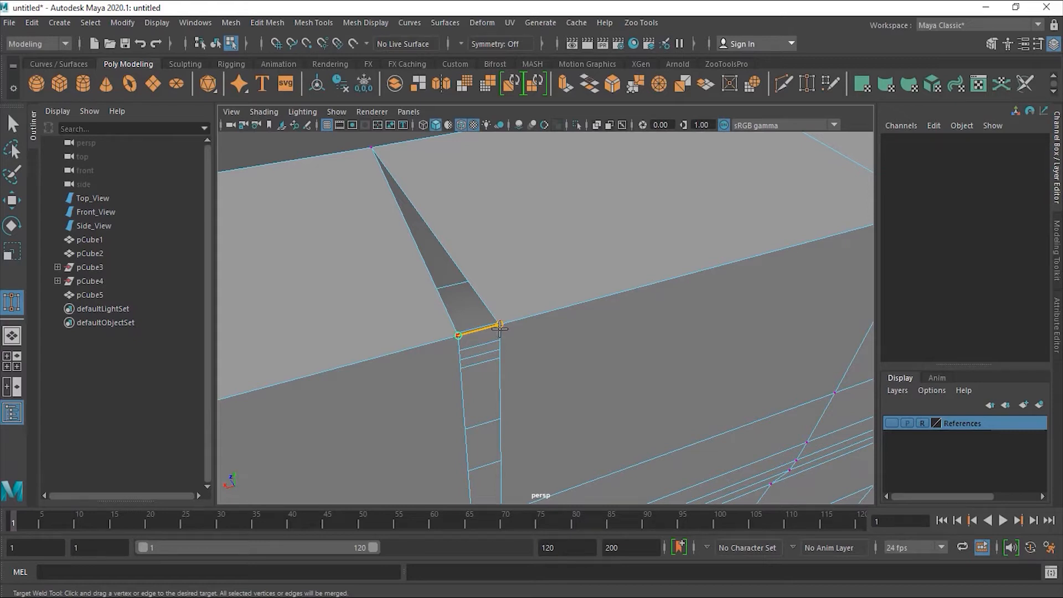
pyautogui.moveTo(611, 352); pyautogui.dragTo(499, 326)
pyautogui.keyDown('alt'); pyautogui.moveTo(550, 342); pyautogui.dragTo(449, 348, button='right'); pyautogui.keyUp('alt')
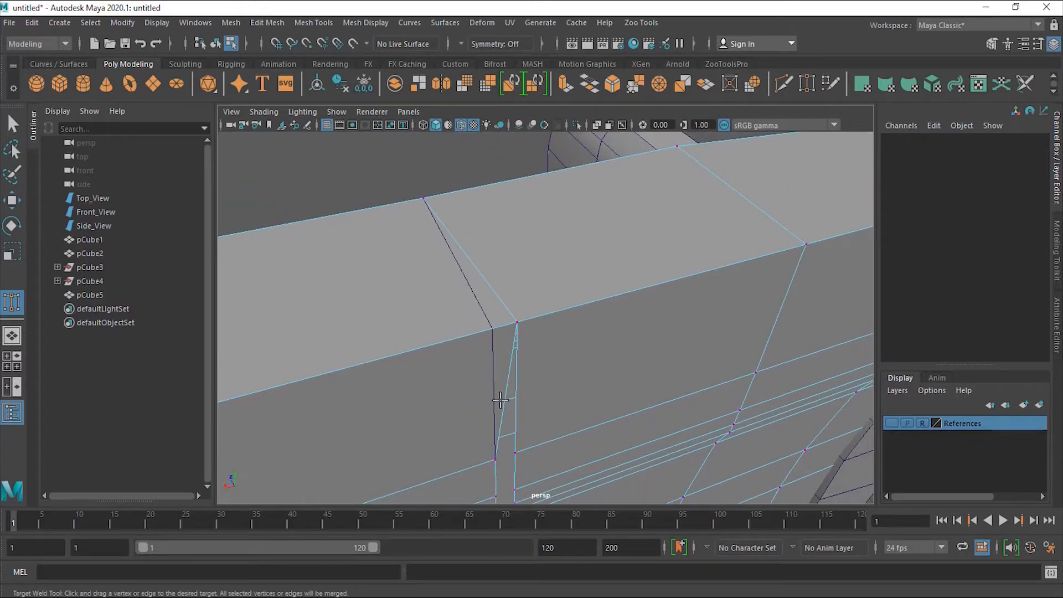
# Switch to edge selection and target-weld the two seam edges directly below the rear upper corner
pyautogui.hotkey('ctrl', 'z')
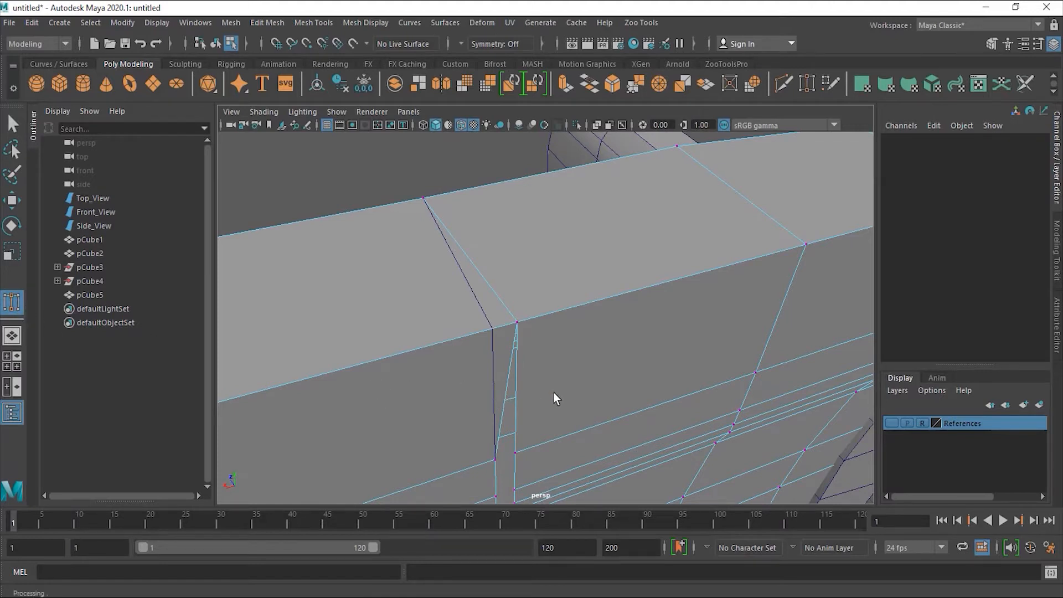
pyautogui.press('w')
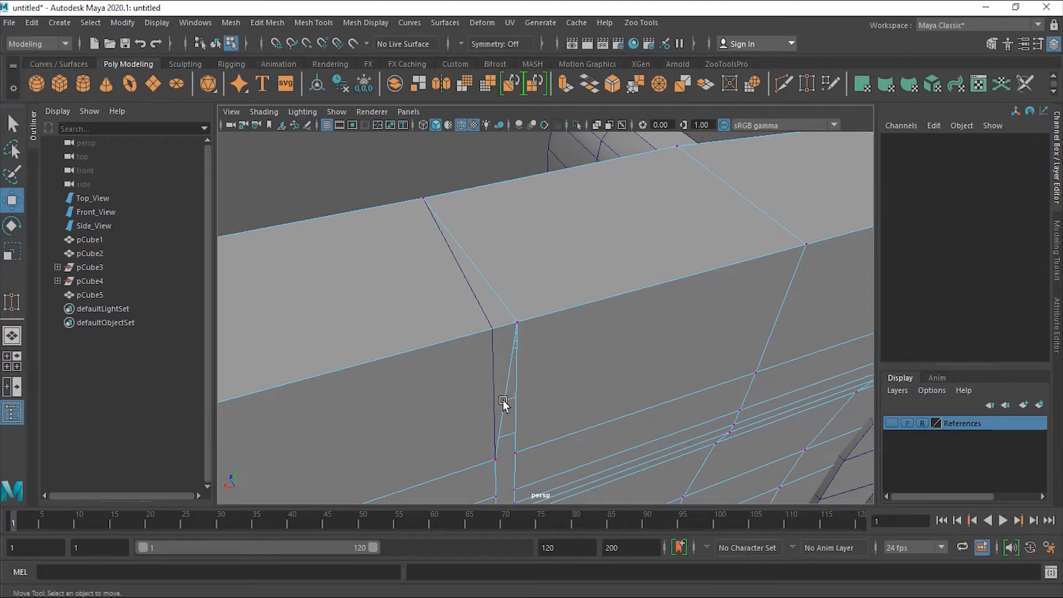
pyautogui.moveTo(506, 404); pyautogui.dragTo(508, 216, button='right')
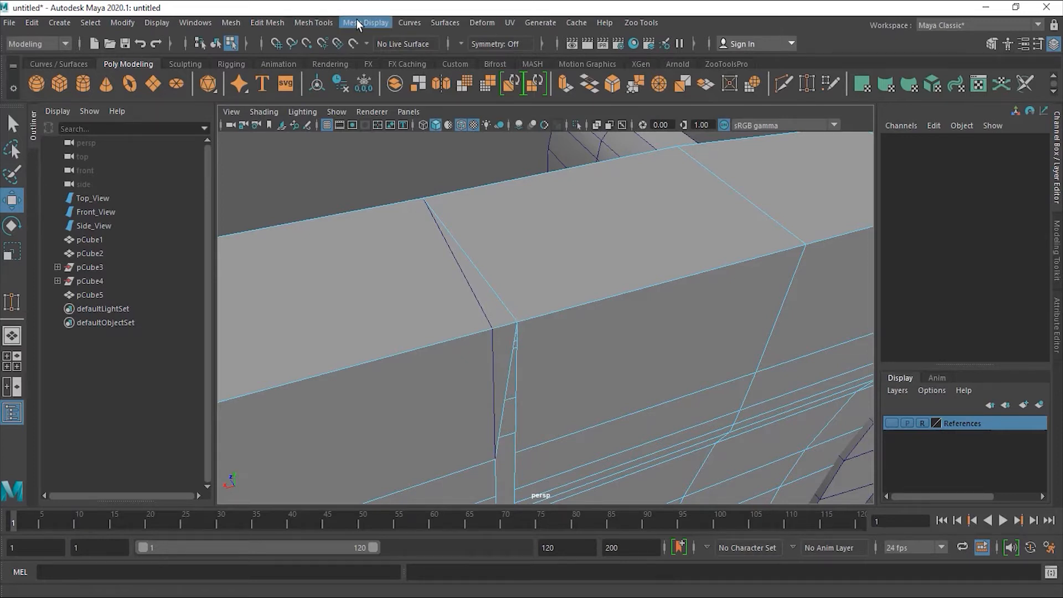
pyautogui.click(319, 21)
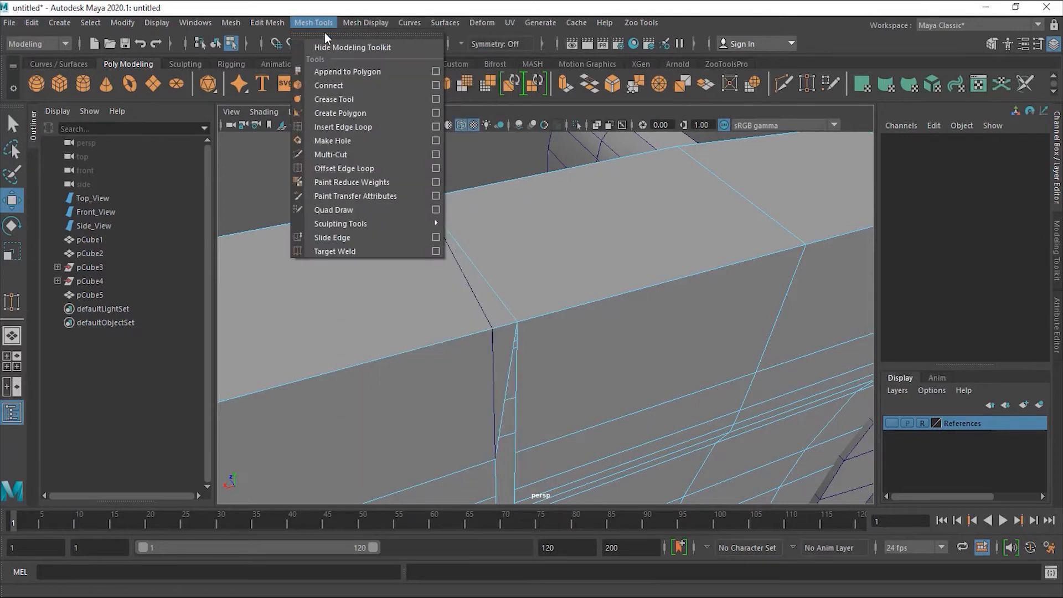
pyautogui.click(351, 252)
pyautogui.moveTo(503, 411); pyautogui.dragTo(516, 413)
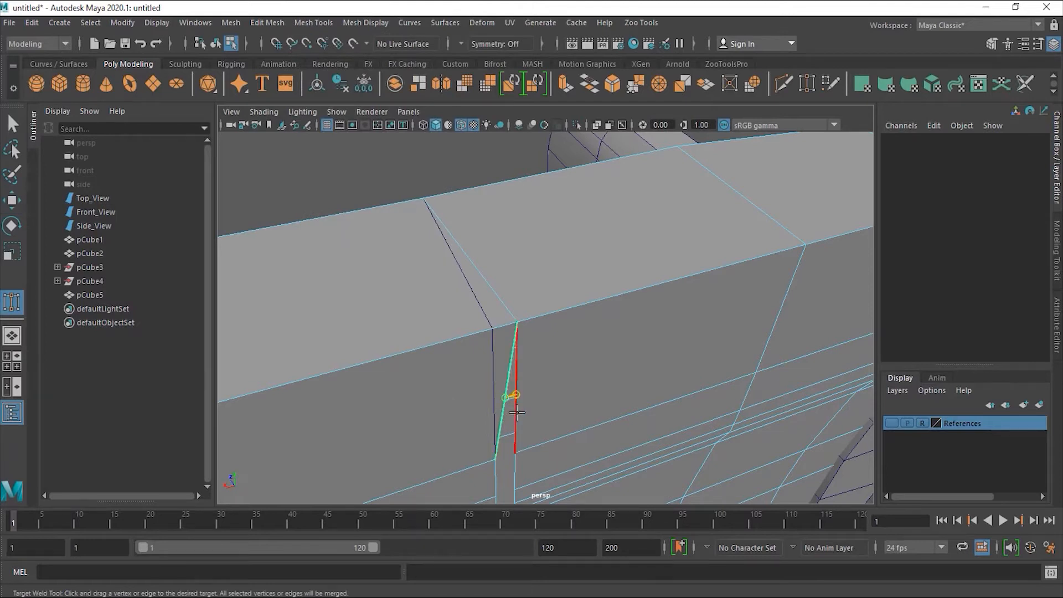
pyautogui.moveTo(517, 413); pyautogui.dragTo(518, 412)
pyautogui.keyDown('alt'); pyautogui.moveTo(574, 411); pyautogui.dragTo(524, 410, button='right'); pyautogui.keyUp('alt')
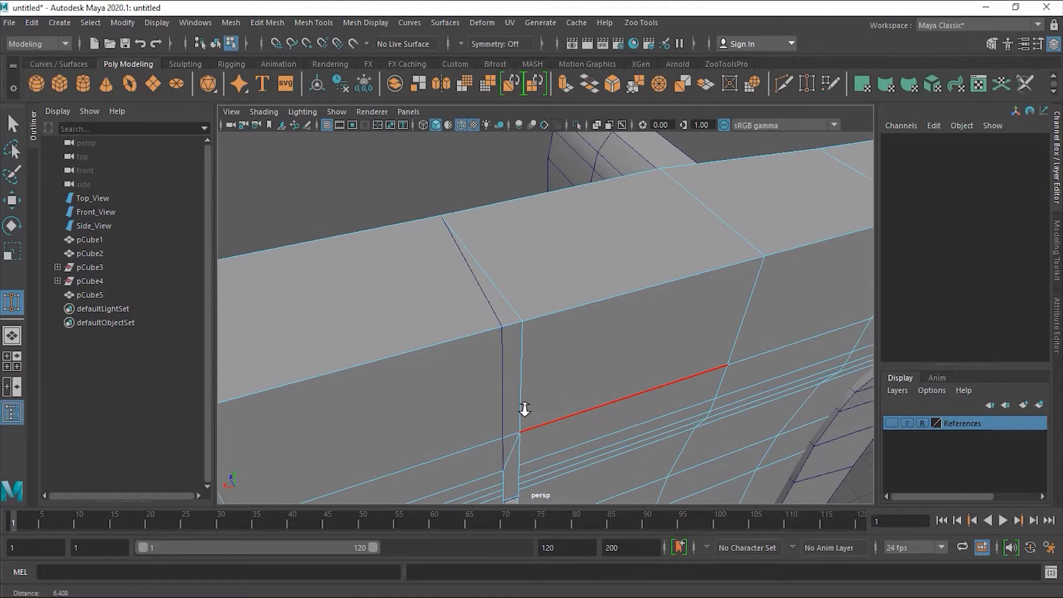
# Target-weld the remaining open edge pairs further down the seam on the rear of the backrest
pyautogui.keyDown('alt'); pyautogui.moveTo(535, 410); pyautogui.dragTo(516, 268, button='middle'); pyautogui.keyUp('alt')
pyautogui.keyDown('alt'); pyautogui.moveTo(502, 341); pyautogui.dragTo(499, 289); pyautogui.keyUp('alt')
pyautogui.moveTo(492, 330); pyautogui.dragTo(482, 364)
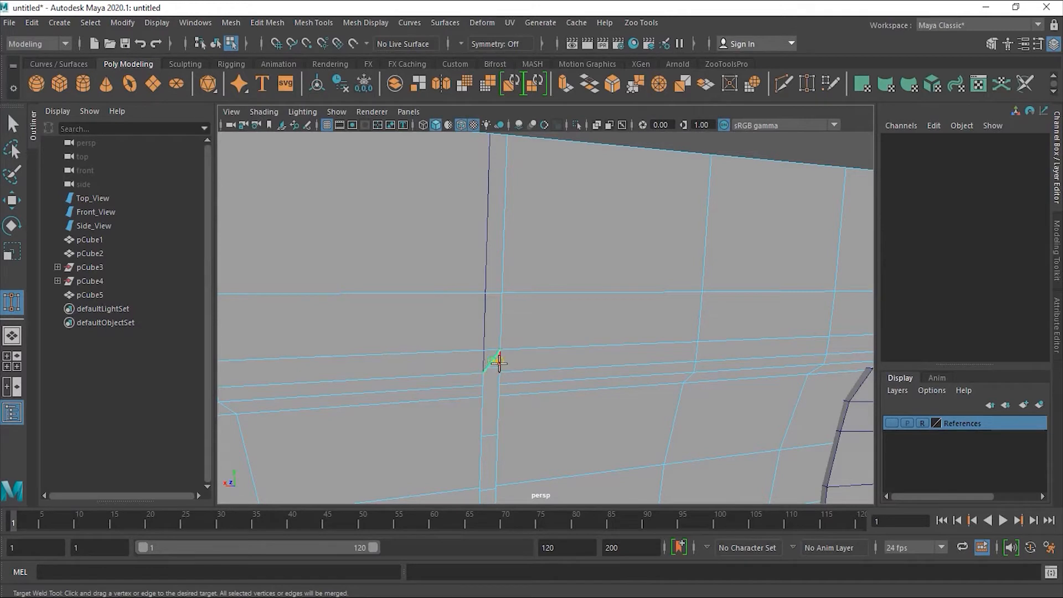
pyautogui.moveTo(502, 381); pyautogui.dragTo(500, 392)
pyautogui.moveTo(482, 446); pyautogui.dragTo(501, 450)
pyautogui.keyDown('alt'); pyautogui.moveTo(550, 429); pyautogui.dragTo(547, 161, button='middle'); pyautogui.keyUp('alt')
pyautogui.moveTo(485, 270); pyautogui.dragTo(499, 271)
# Target-weld the open seam edges around the horizontal edge loops on the front of the backrest
pyautogui.moveTo(485, 388); pyautogui.dragTo(762, 413)
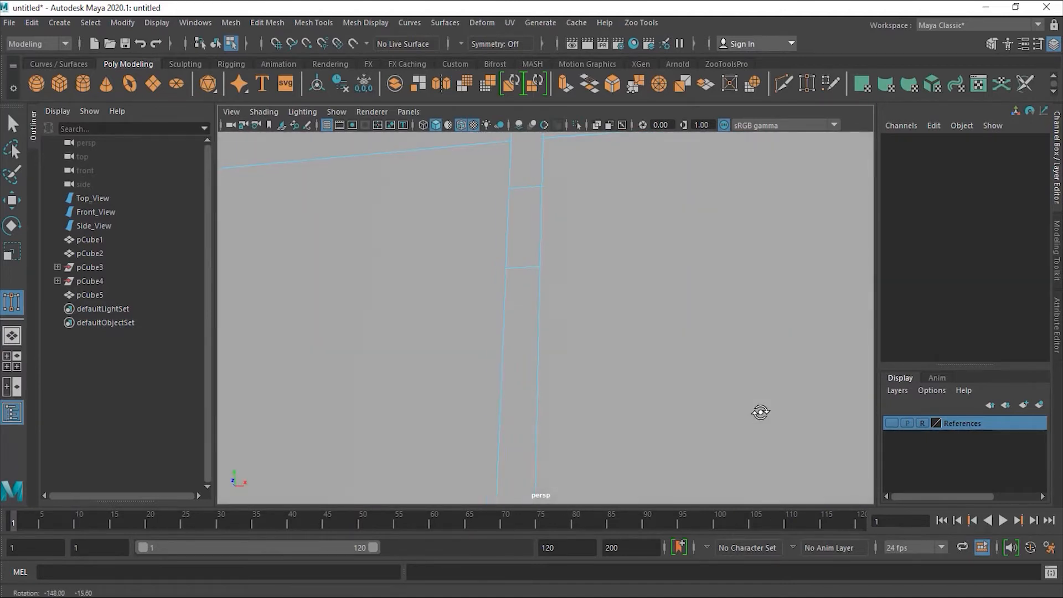
pyautogui.keyDown('alt'); pyautogui.moveTo(560, 382); pyautogui.dragTo(545, 391, button='right'); pyautogui.keyUp('alt')
pyautogui.moveTo(544, 391)
pyautogui.keyDown('alt'); pyautogui.mouseDown()
pyautogui.moveTo(449, 404)
pyautogui.moveTo(594, 418)
pyautogui.moveTo(596, 399)
pyautogui.moveTo(594, 409)
pyautogui.moveTo(539, 401)
pyautogui.mouseUp(); pyautogui.keyUp('alt')
pyautogui.keyDown('alt'); pyautogui.moveTo(591, 380); pyautogui.dragTo(562, 355); pyautogui.keyUp('alt')
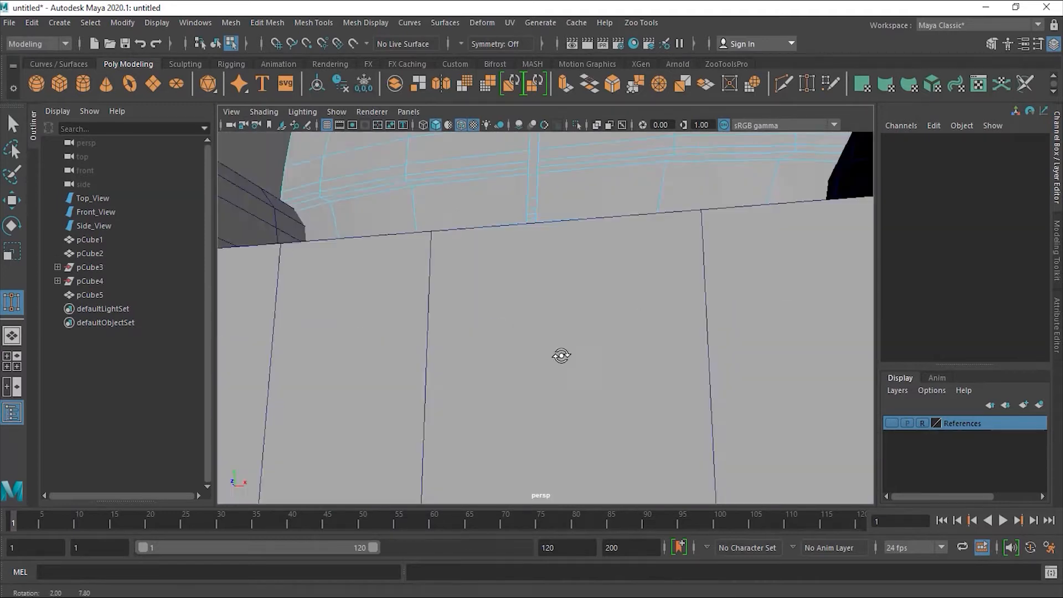
pyautogui.scroll(-5, 561, 356)
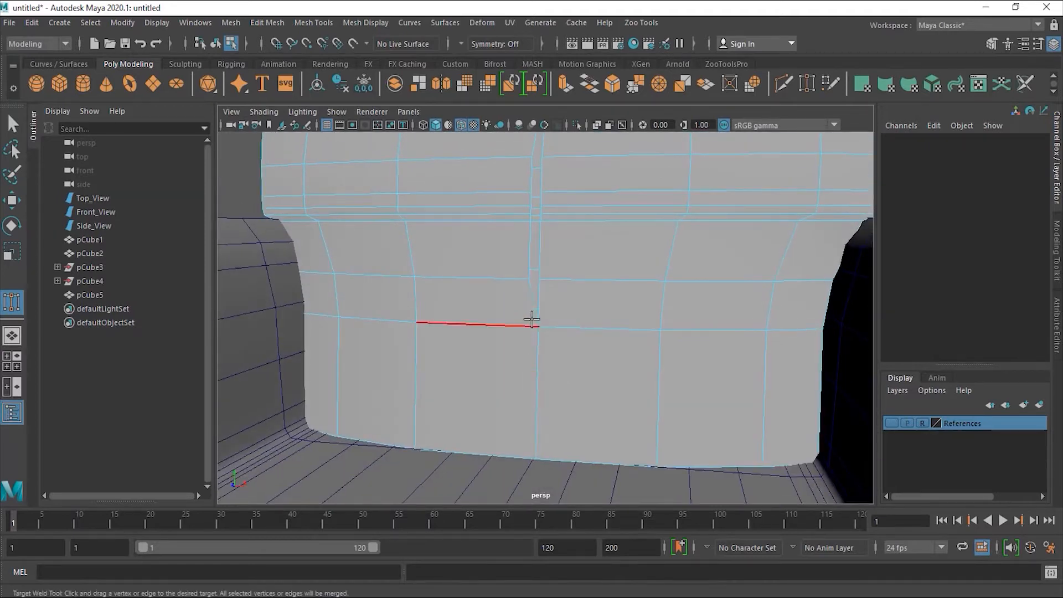
pyautogui.moveTo(538, 299); pyautogui.dragTo(535, 245)
pyautogui.scroll(5, 535, 245)
pyautogui.keyDown('alt'); pyautogui.moveTo(510, 280); pyautogui.dragTo(506, 396, button='middle'); pyautogui.keyUp('alt')
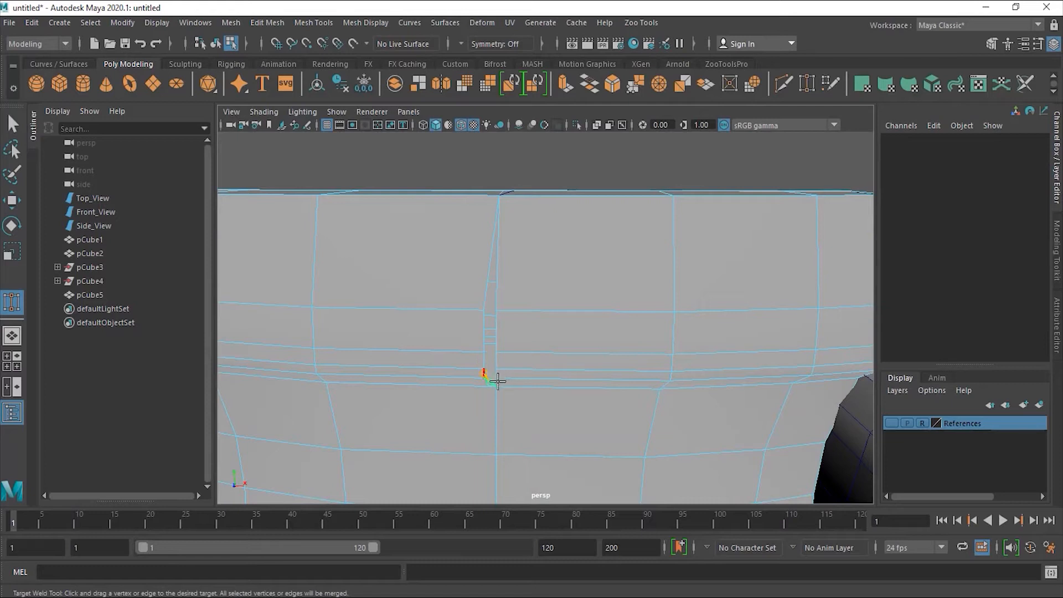
pyautogui.moveTo(508, 383); pyautogui.dragTo(504, 386)
pyautogui.keyDown('alt'); pyautogui.moveTo(423, 375); pyautogui.dragTo(517, 367, button='right'); pyautogui.keyUp('alt')
pyautogui.hotkey('ctrl', 'z')
pyautogui.keyDown('alt'); pyautogui.moveTo(490, 448); pyautogui.dragTo(467, 443); pyautogui.keyUp('alt')
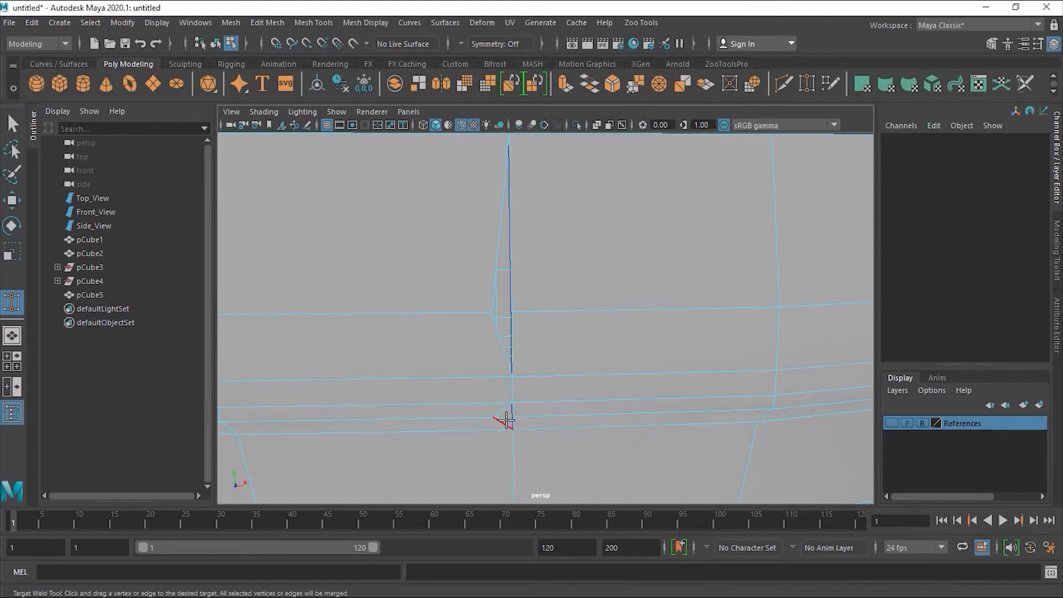
# Switch to vertex selection and target-weld the two leftover open vertex pairs on the front seam
pyautogui.press('w')
pyautogui.moveTo(506, 422); pyautogui.dragTo(458, 245, button='right')
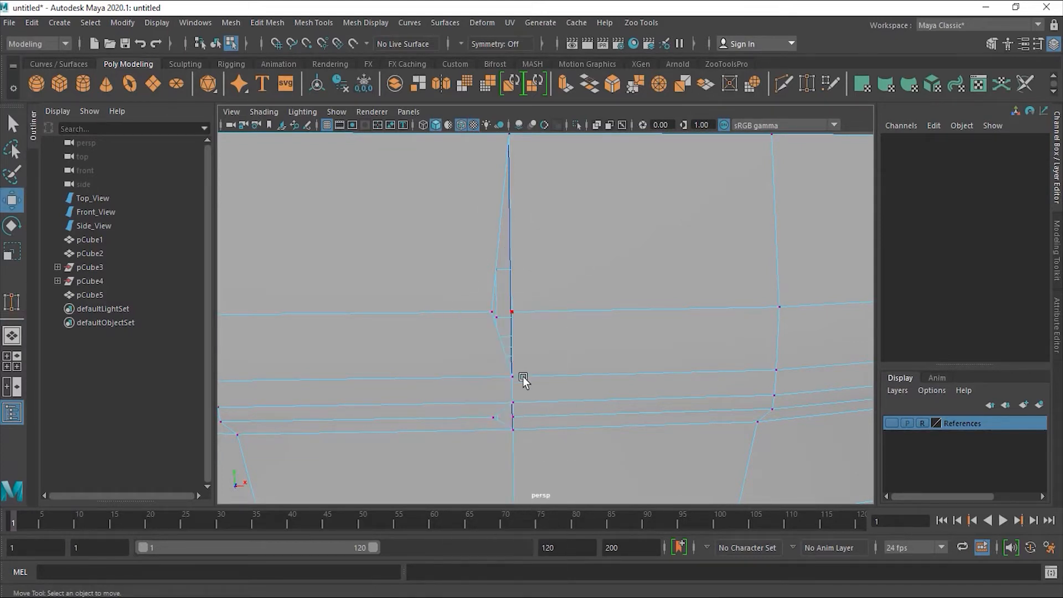
pyautogui.click(332, 23)
pyautogui.click(348, 253)
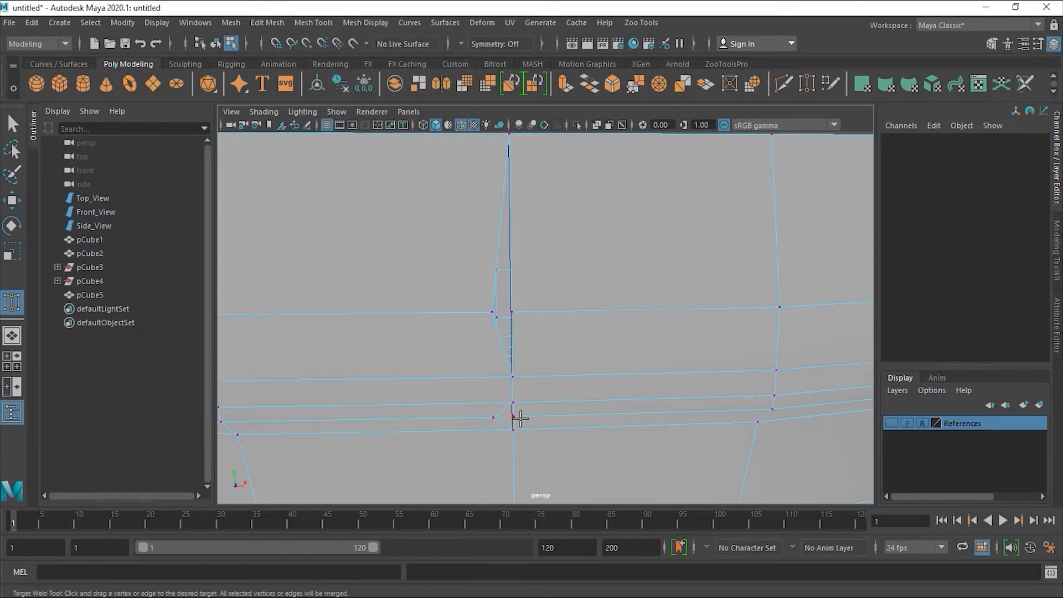
pyautogui.moveTo(513, 417); pyautogui.dragTo(494, 417)
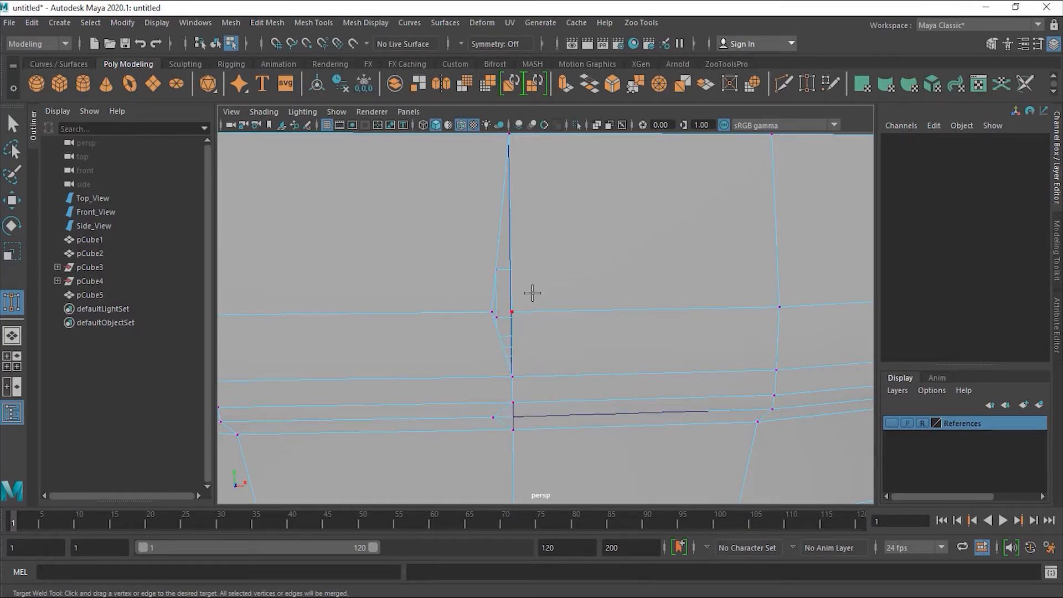
pyautogui.moveTo(496, 313); pyautogui.dragTo(493, 313)
# Return to object mode and hide pCube1, the seat and armrest mesh around the backrest
pyautogui.keyDown('alt'); pyautogui.moveTo(560, 323); pyautogui.dragTo(399, 341, button='right'); pyautogui.keyUp('alt')
pyautogui.keyDown('alt'); pyautogui.moveTo(529, 347); pyautogui.dragTo(537, 379); pyautogui.keyUp('alt')
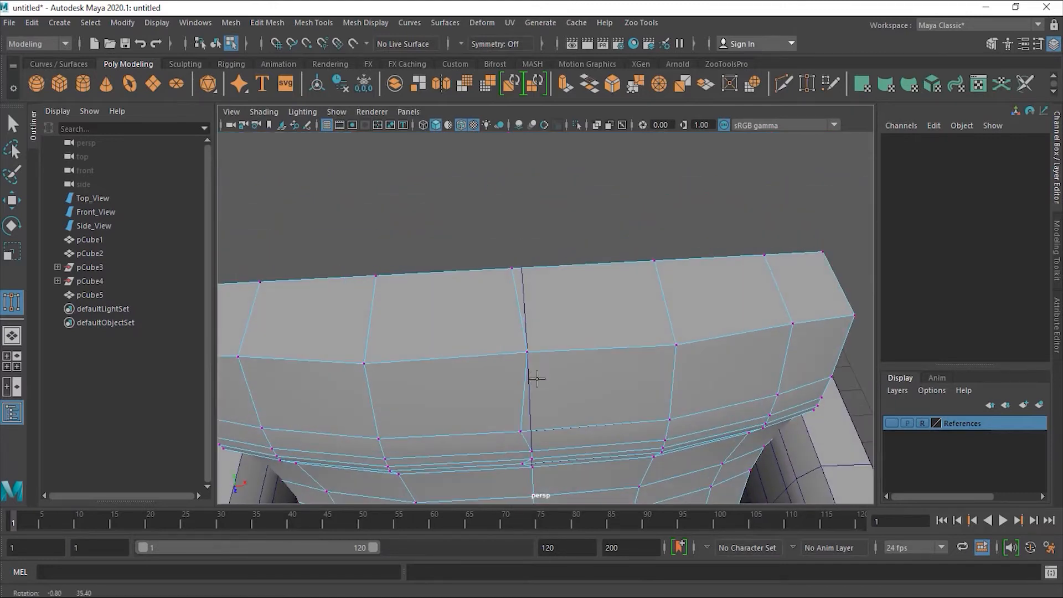
pyautogui.keyDown('alt'); pyautogui.moveTo(574, 377); pyautogui.dragTo(534, 377, button='right'); pyautogui.keyUp('alt')
pyautogui.keyDown('alt'); pyautogui.moveTo(583, 382); pyautogui.dragTo(573, 269, button='middle'); pyautogui.keyUp('alt')
pyautogui.moveTo(578, 293)
pyautogui.keyDown('alt'); pyautogui.mouseDown()
pyautogui.moveTo(575, 238)
pyautogui.moveTo(594, 296)
pyautogui.moveTo(570, 304)
pyautogui.mouseUp(); pyautogui.keyUp('alt')
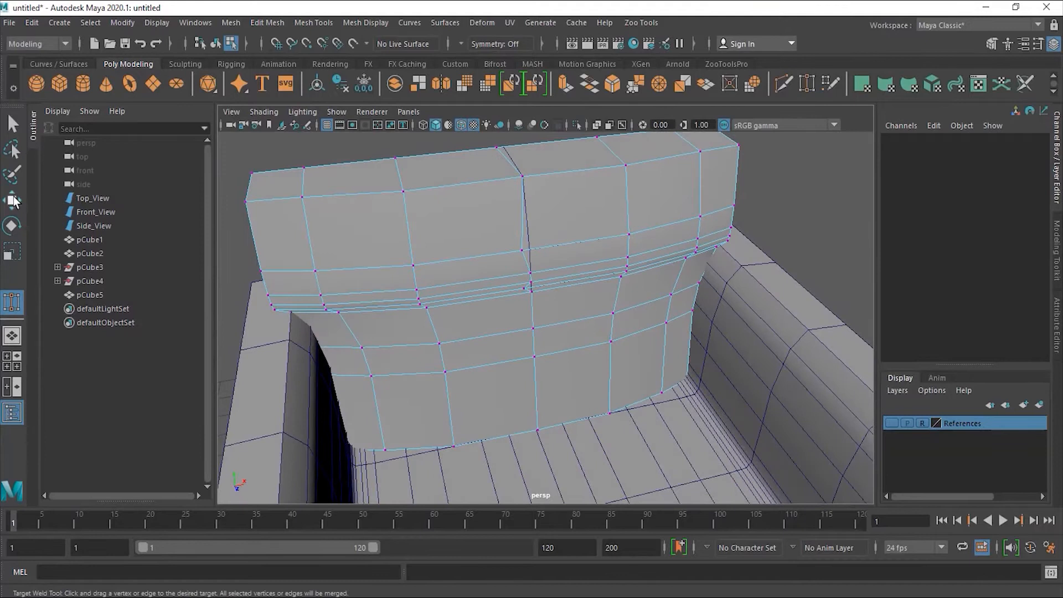
pyautogui.click(12, 201)
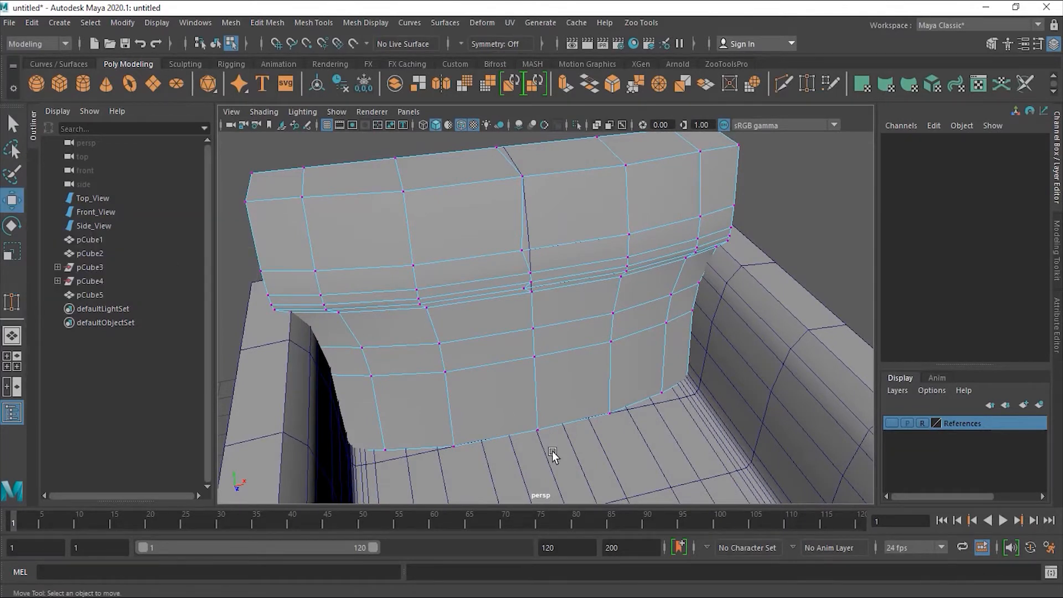
pyautogui.click(553, 451)
pyautogui.moveTo(553, 451); pyautogui.dragTo(611, 227, button='right')
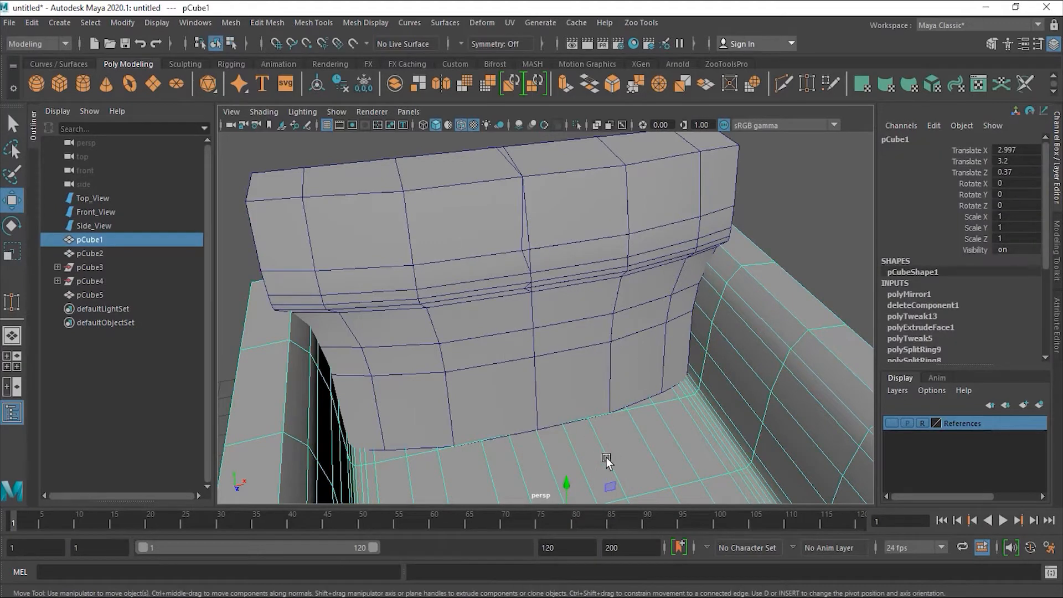
pyautogui.hotkey('ctrl', 'h')
pyautogui.keyDown('alt'); pyautogui.moveTo(593, 445); pyautogui.dragTo(582, 470); pyautogui.keyUp('alt')
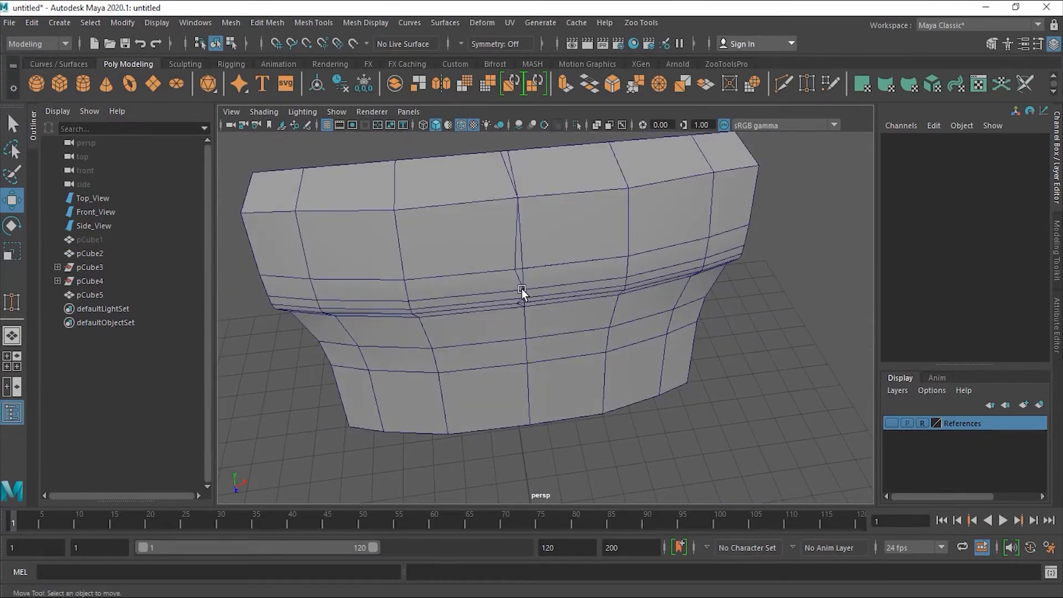
# Select the column of vertices along pCube2's center edge and move it slightly along positive X
pyautogui.keyDown('alt'); pyautogui.moveTo(544, 347); pyautogui.dragTo(539, 236); pyautogui.keyUp('alt')
pyautogui.keyDown('alt'); pyautogui.moveTo(516, 371); pyautogui.dragTo(517, 367); pyautogui.keyUp('alt')
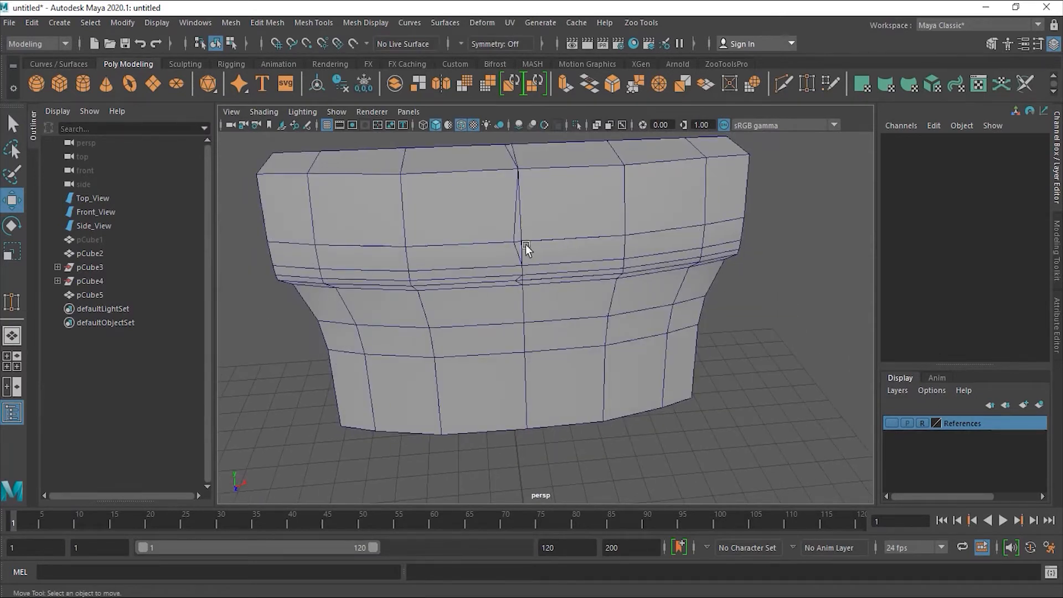
pyautogui.keyDown('alt'); pyautogui.moveTo(486, 235); pyautogui.dragTo(567, 239); pyautogui.keyUp('alt')
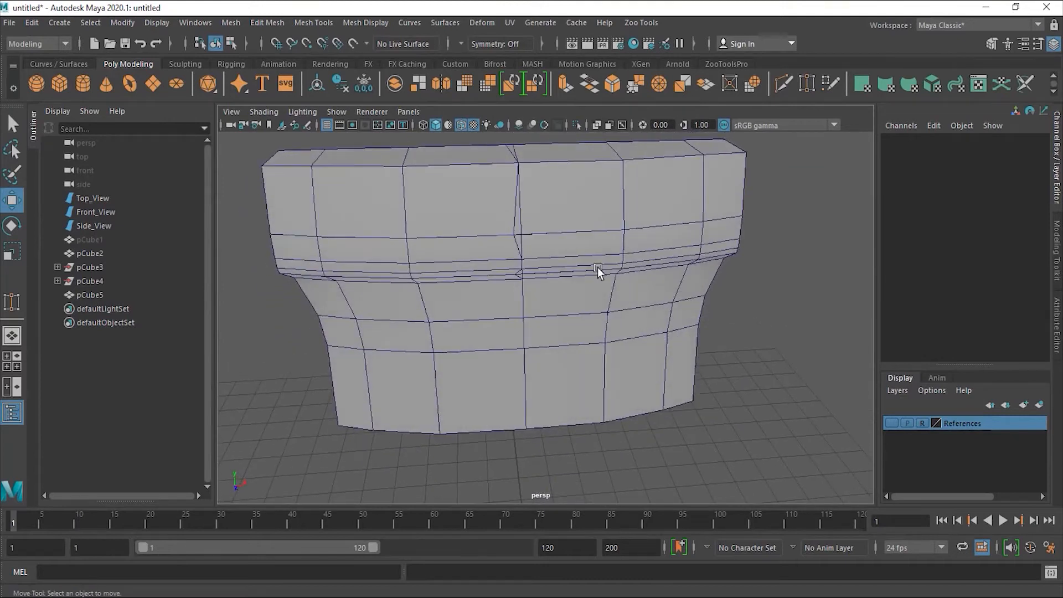
pyautogui.keyDown('alt'); pyautogui.moveTo(606, 283); pyautogui.dragTo(620, 330); pyautogui.keyUp('alt')
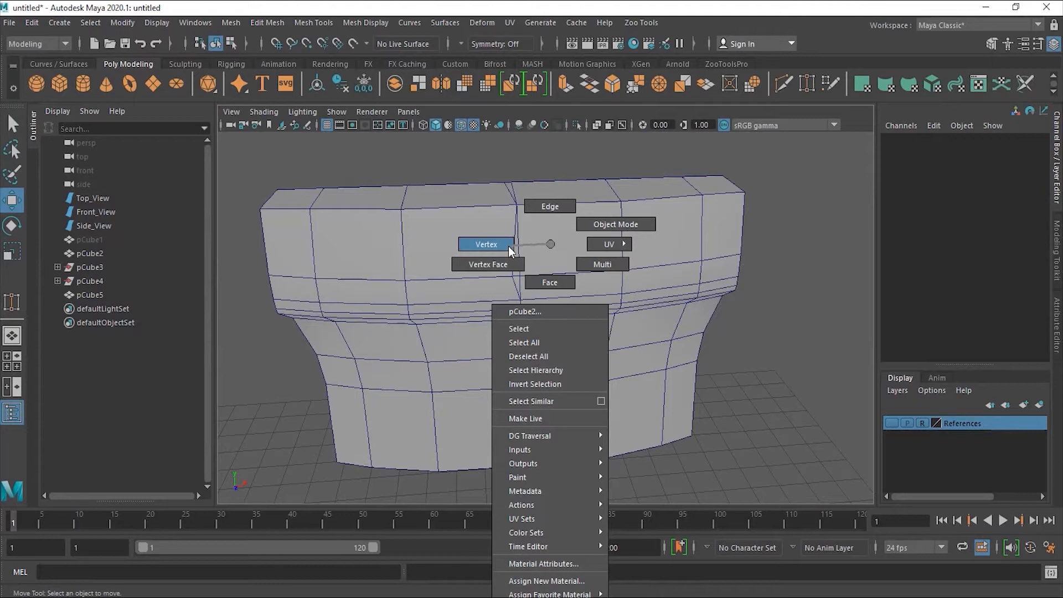
pyautogui.moveTo(510, 252); pyautogui.dragTo(510, 251, button='right')
pyautogui.keyDown('alt'); pyautogui.moveTo(510, 250); pyautogui.dragTo(606, 282); pyautogui.keyUp('alt')
pyautogui.moveTo(480, 156); pyautogui.dragTo(533, 482)
pyautogui.keyDown('alt'); pyautogui.moveTo(576, 251); pyautogui.dragTo(617, 326); pyautogui.keyUp('alt')
pyautogui.hotkey('ctrl', 'z')
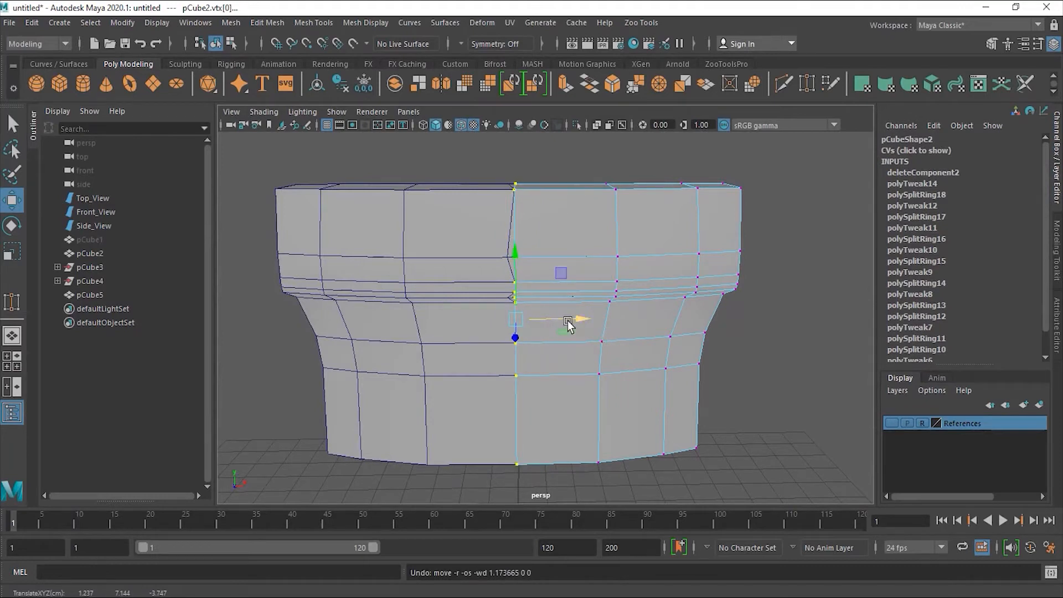
pyautogui.moveTo(564, 326); pyautogui.dragTo(577, 328)
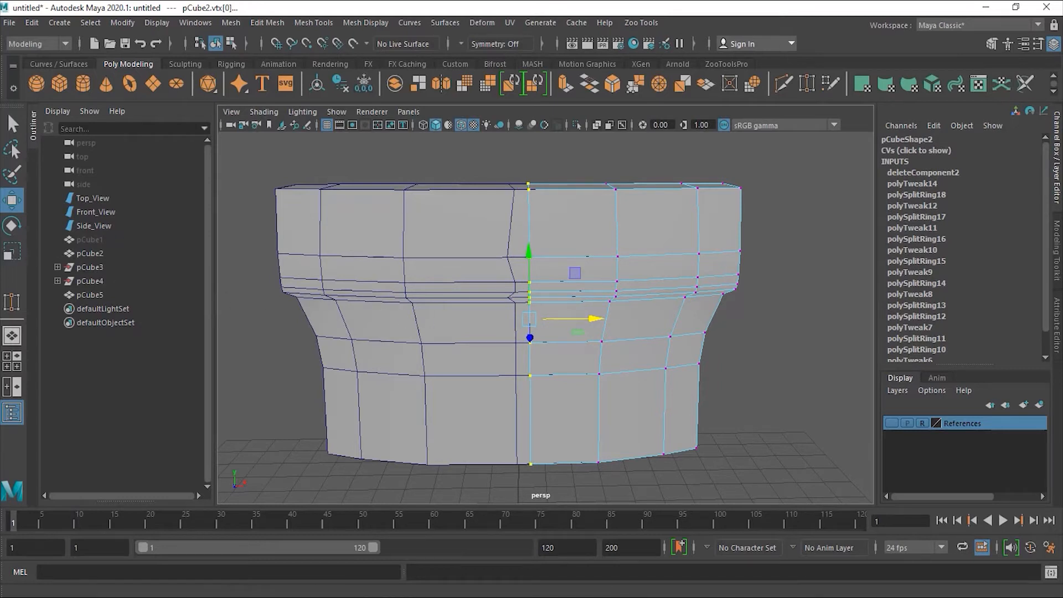
pyautogui.hotkey('ctrl', 'z')
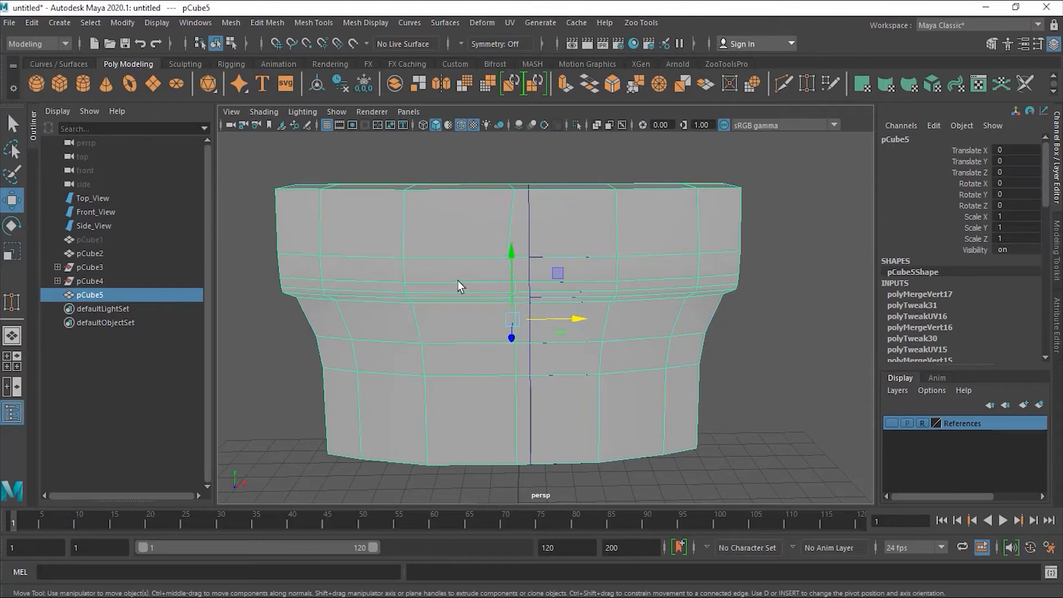
# Move the combined mesh pCube5 along X to about -4.16, clear of the overlapping pCube2
pyautogui.click(560, 284)
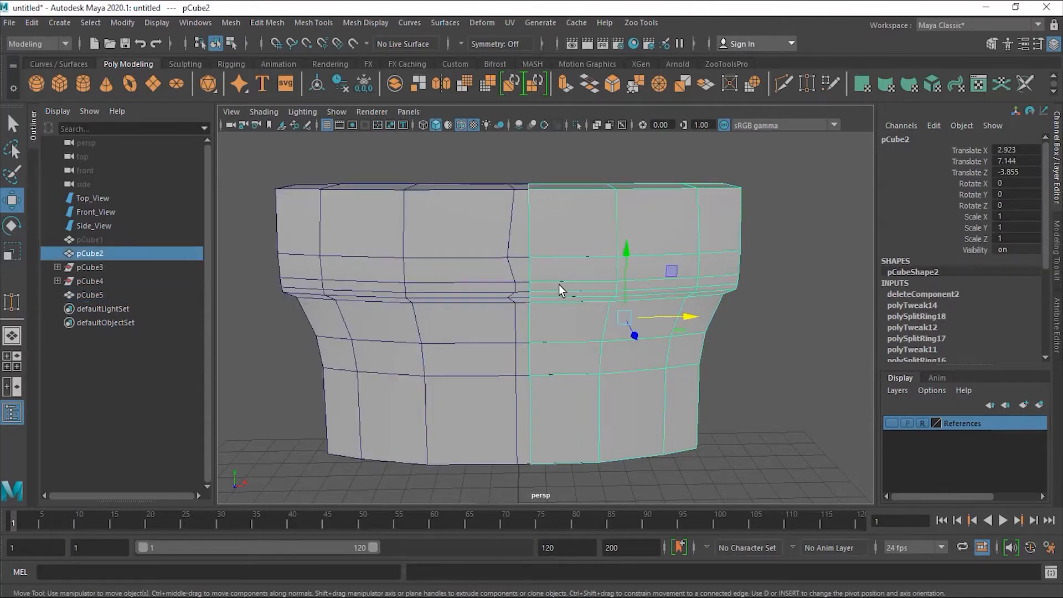
pyautogui.click(442, 282)
pyautogui.moveTo(553, 320); pyautogui.dragTo(394, 320)
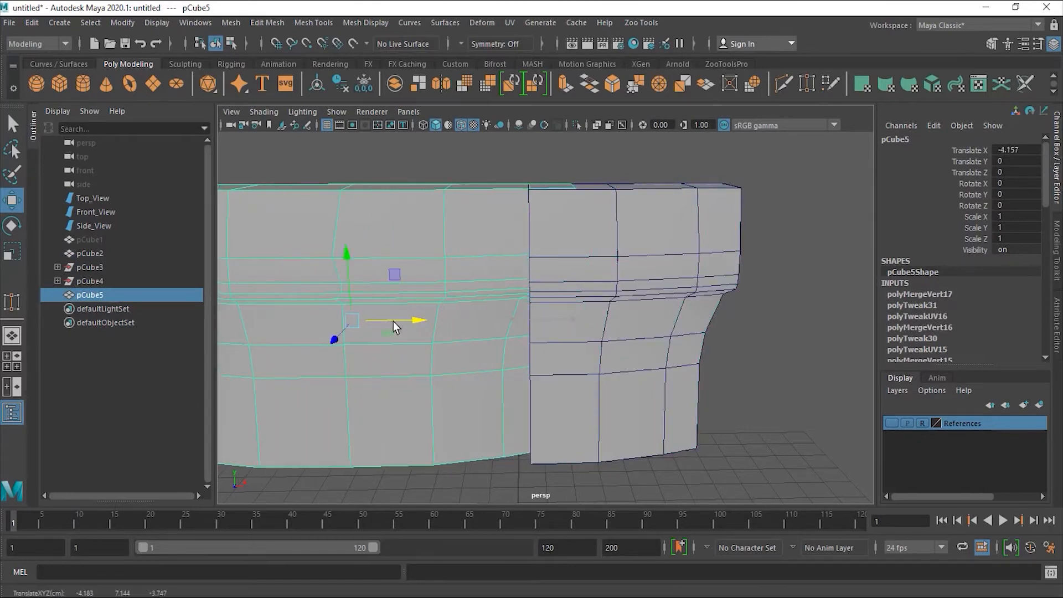
# Undo the last move of pCube5 and delete the overlapping leftover half, pCube2
pyautogui.hotkey('ctrl', 'z')
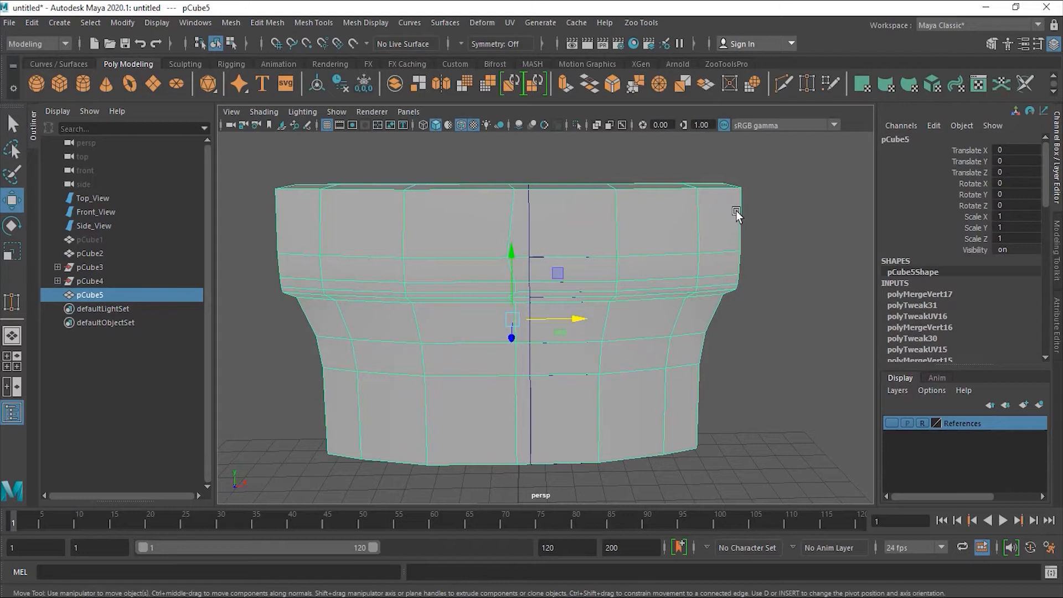
pyautogui.click(744, 458)
pyautogui.click(677, 432)
pyautogui.click(111, 254)
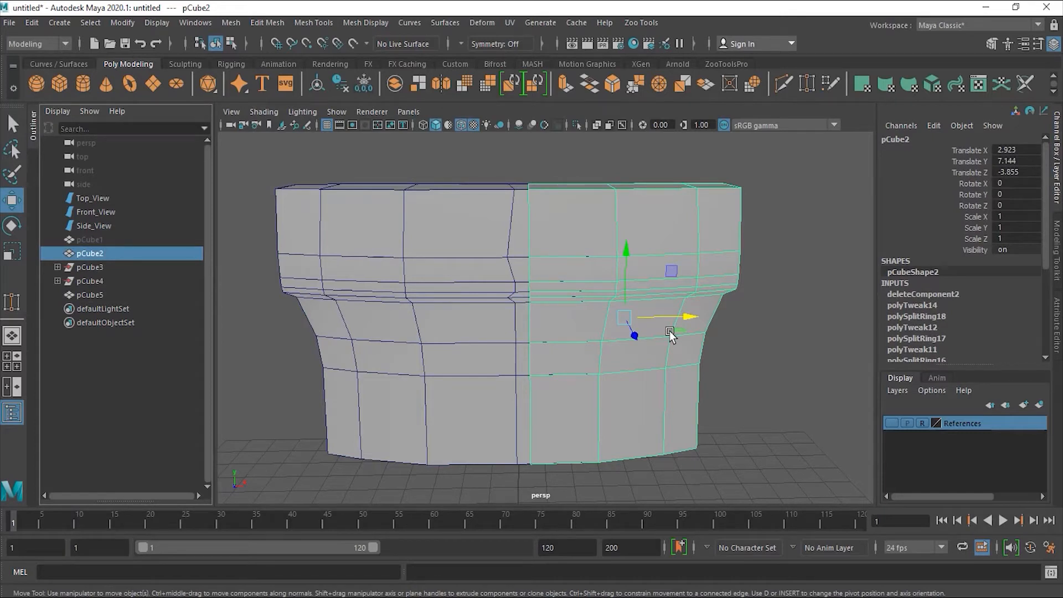
pyautogui.press('Delete')
# Select the column of vertices along pCube5's center seam, scale it flat along X to straighten it, and return to object mode
pyautogui.keyDown('alt'); pyautogui.moveTo(554, 313); pyautogui.dragTo(554, 283); pyautogui.keyUp('alt')
pyautogui.click(554, 283)
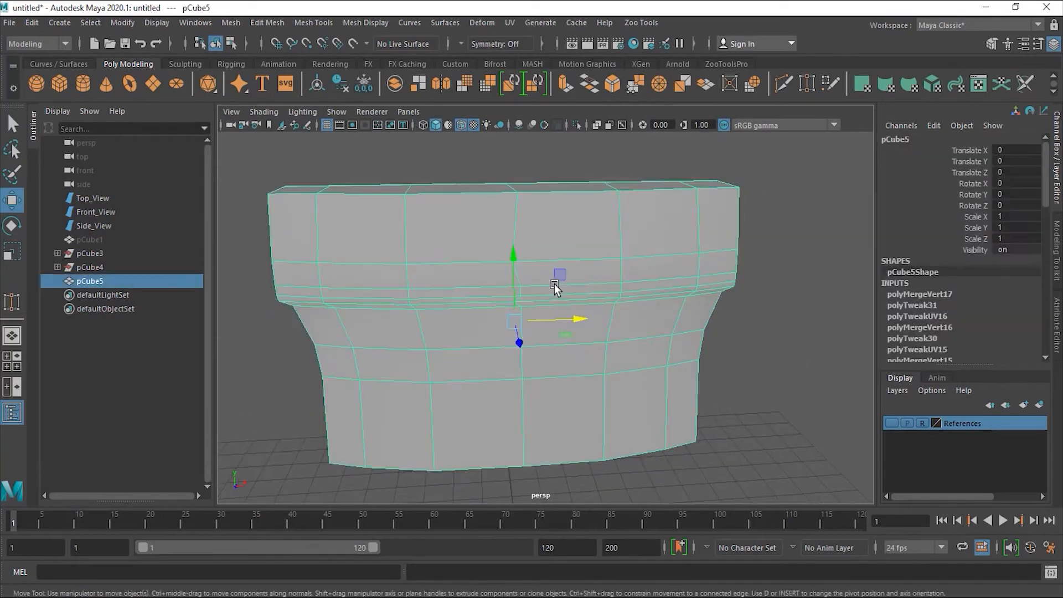
pyautogui.moveTo(487, 244); pyautogui.dragTo(432, 245, button='right')
pyautogui.keyDown('alt'); pyautogui.moveTo(597, 344); pyautogui.dragTo(563, 344); pyautogui.keyUp('alt')
pyautogui.moveTo(504, 244); pyautogui.dragTo(537, 479)
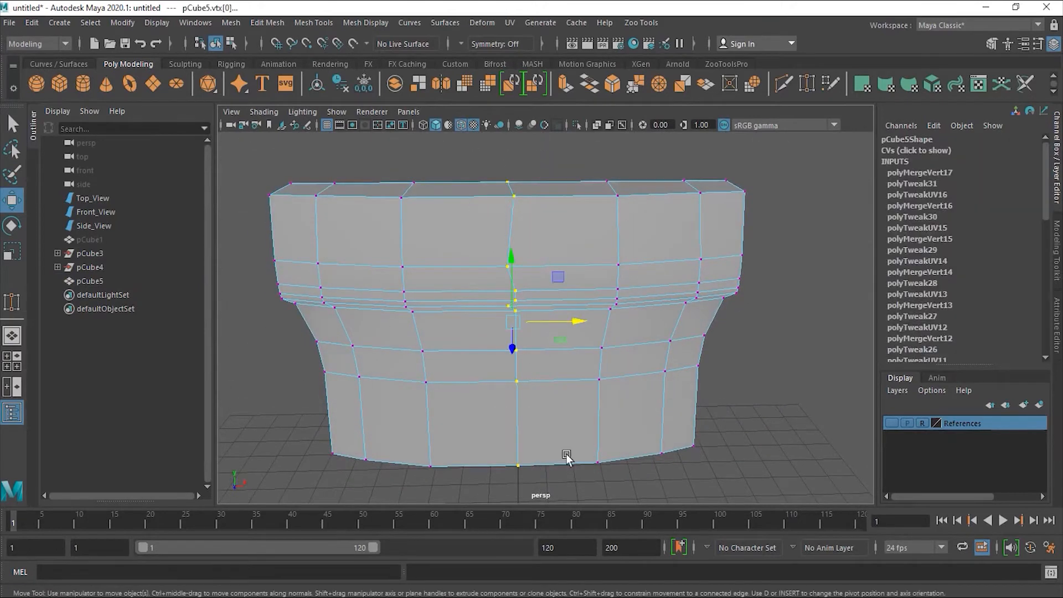
pyautogui.keyDown('alt'); pyautogui.moveTo(567, 296); pyautogui.dragTo(558, 277); pyautogui.keyUp('alt')
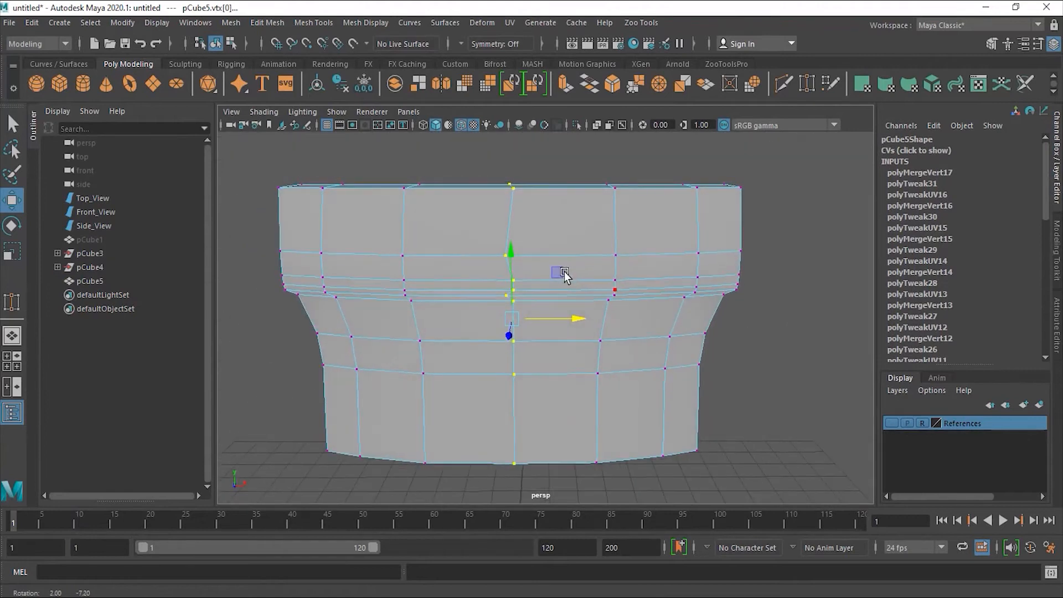
pyautogui.keyDown('alt'); pyautogui.moveTo(524, 314); pyautogui.dragTo(565, 456); pyautogui.keyUp('alt')
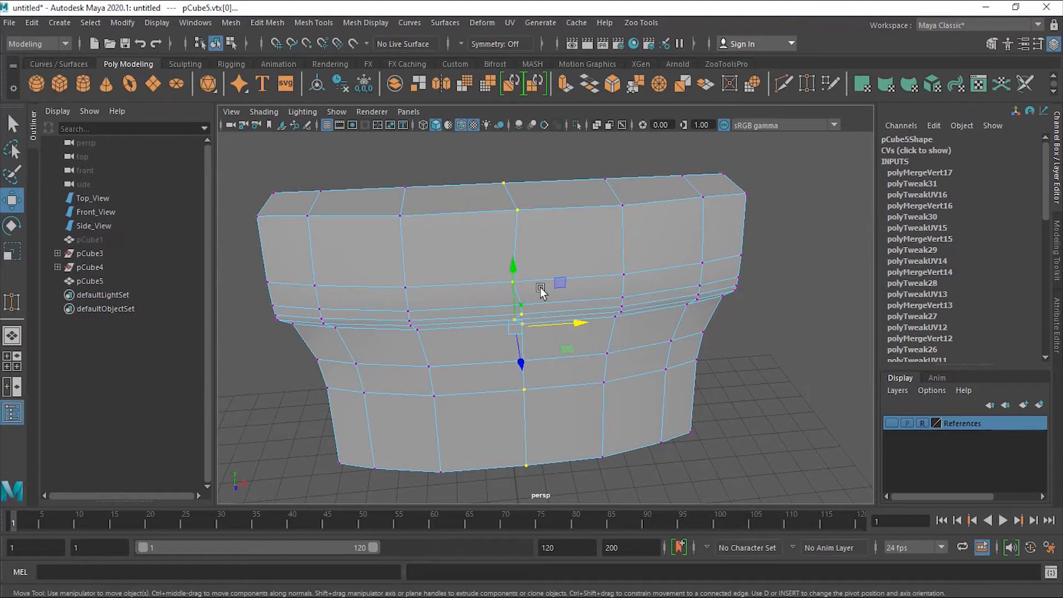
pyautogui.press('r')
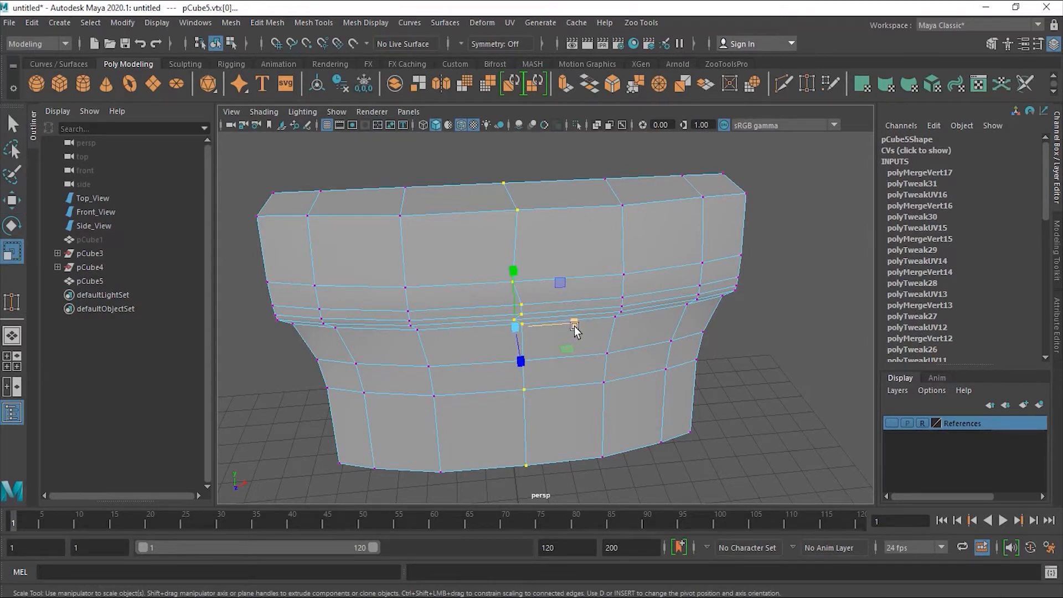
pyautogui.moveTo(577, 324); pyautogui.dragTo(376, 334)
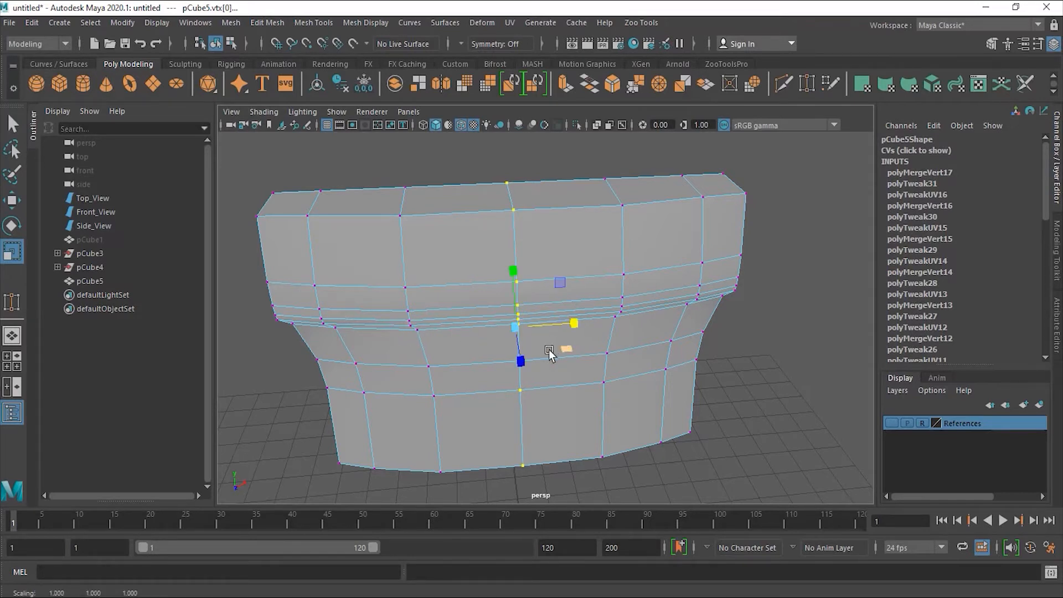
pyautogui.keyDown('alt'); pyautogui.moveTo(560, 351); pyautogui.dragTo(562, 337); pyautogui.keyUp('alt')
pyautogui.keyDown('alt'); pyautogui.moveTo(471, 349); pyautogui.dragTo(509, 349); pyautogui.keyUp('alt')
pyautogui.click(578, 319)
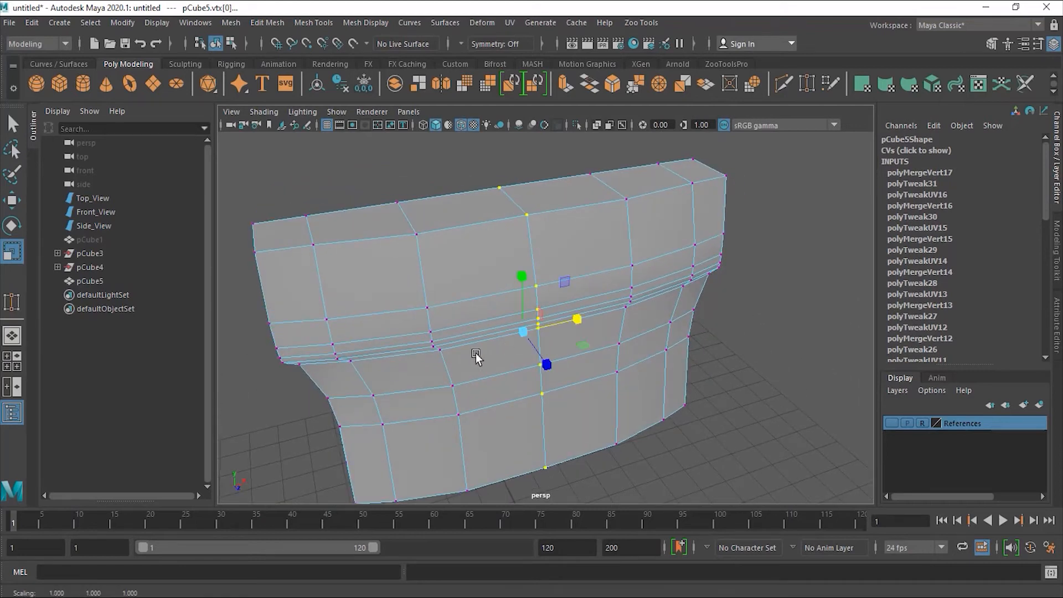
pyautogui.moveTo(578, 321); pyautogui.dragTo(551, 332)
pyautogui.keyDown('alt'); pyautogui.moveTo(577, 393); pyautogui.dragTo(556, 332); pyautogui.keyUp('alt')
pyautogui.keyDown('alt'); pyautogui.moveTo(451, 274); pyautogui.dragTo(514, 320); pyautogui.keyUp('alt')
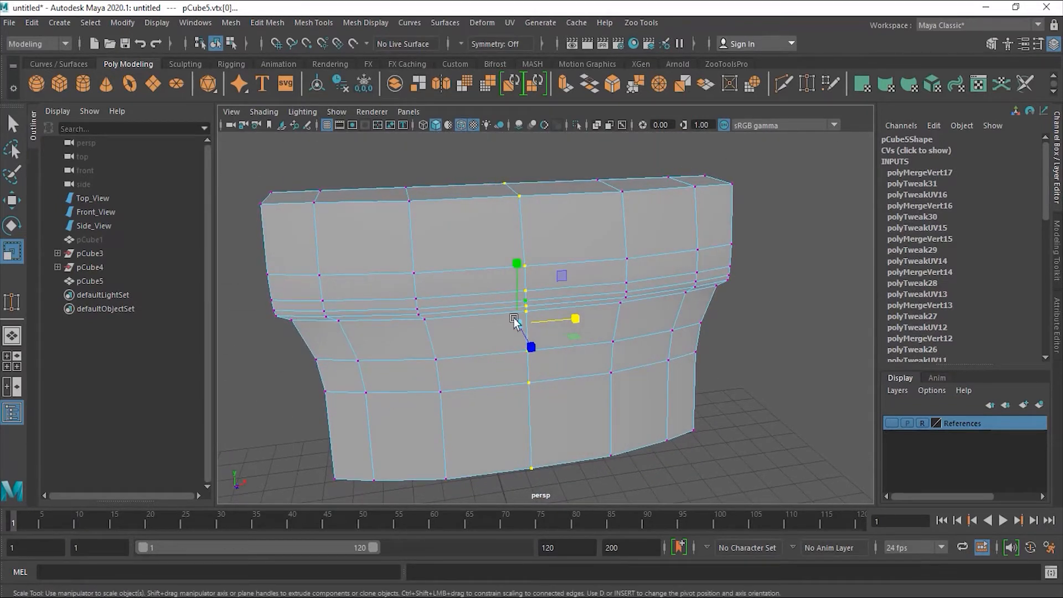
pyautogui.click(12, 199)
pyautogui.moveTo(456, 221); pyautogui.dragTo(537, 229, button='right')
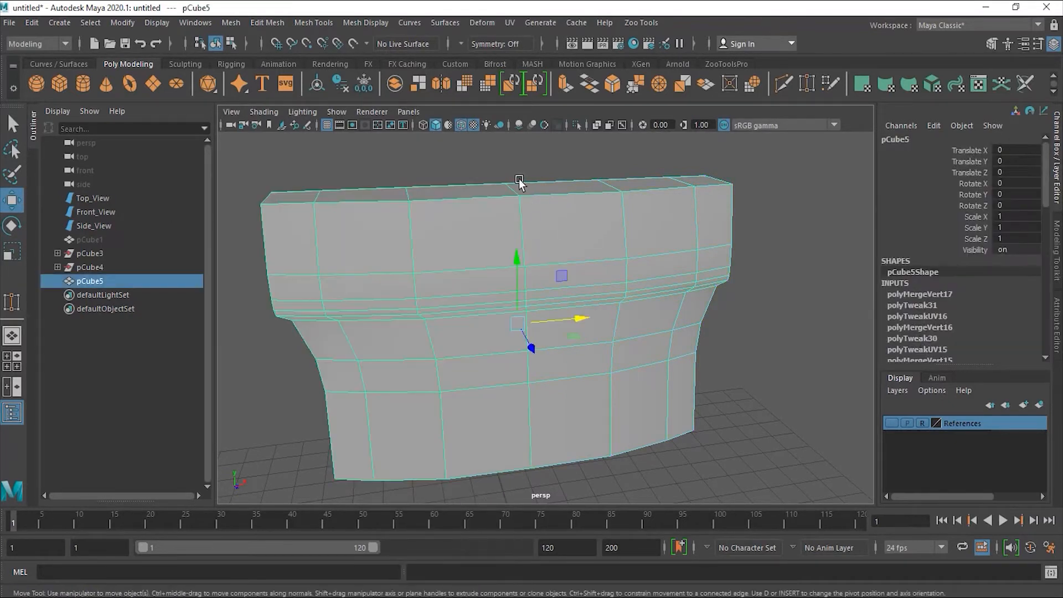
# Show the last hidden object, the seat and armrest mesh pCube1, and clear the selection
pyautogui.click(149, 22)
pyautogui.moveTo(247, 113)
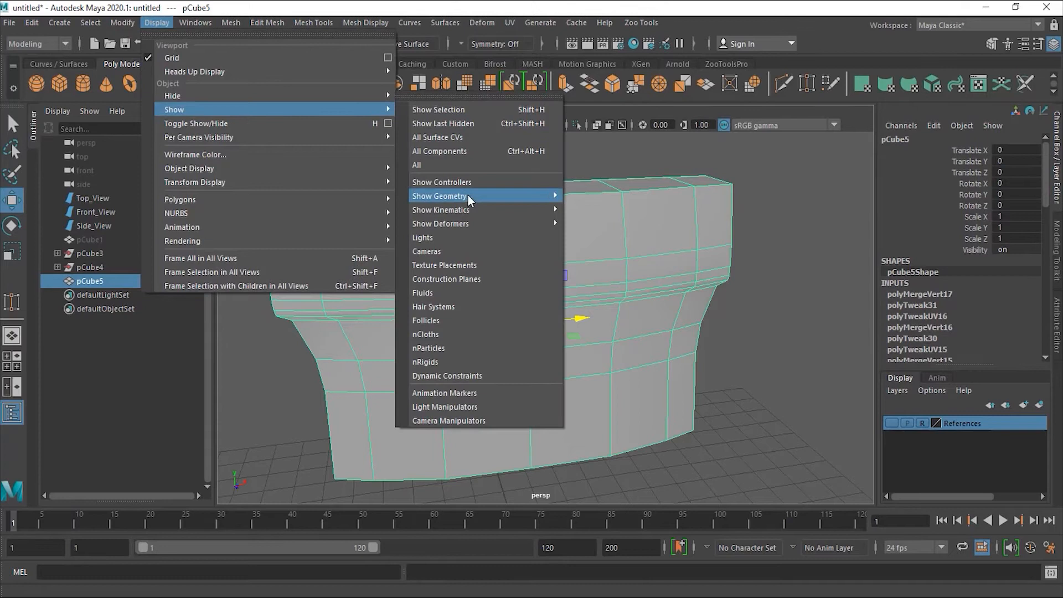
pyautogui.click(470, 124)
pyautogui.click(776, 237)
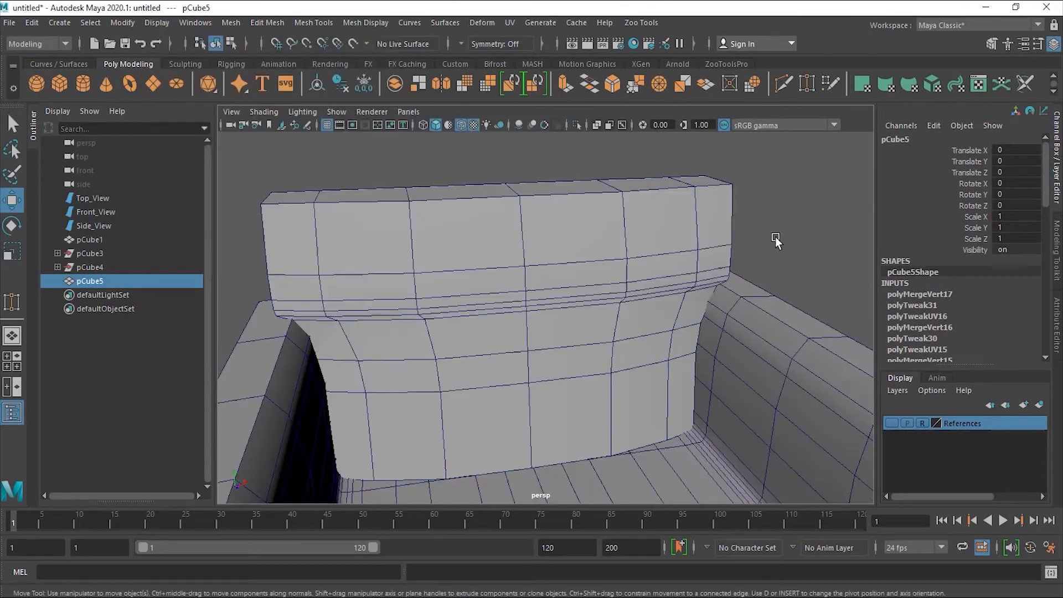
# Turn off wireframe on shaded so the sofa is displayed with plain shading
pyautogui.scroll(-5, 543, 292)
pyautogui.keyDown('alt'); pyautogui.moveTo(532, 321); pyautogui.dragTo(550, 346); pyautogui.keyUp('alt')
pyautogui.scroll(2, 569, 334)
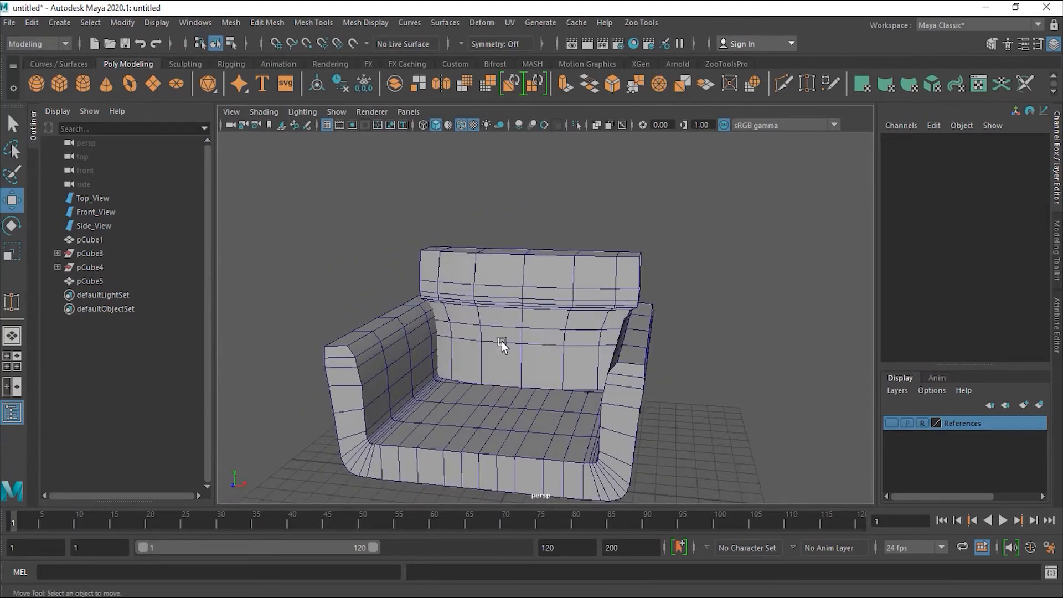
pyautogui.keyDown('alt'); pyautogui.moveTo(494, 342); pyautogui.dragTo(551, 343, button='right'); pyautogui.keyUp('alt')
pyautogui.keyDown('alt'); pyautogui.moveTo(508, 364); pyautogui.dragTo(515, 308, button='middle'); pyautogui.keyUp('alt')
pyautogui.keyDown('alt'); pyautogui.moveTo(516, 309); pyautogui.dragTo(522, 306, button='right'); pyautogui.keyUp('alt')
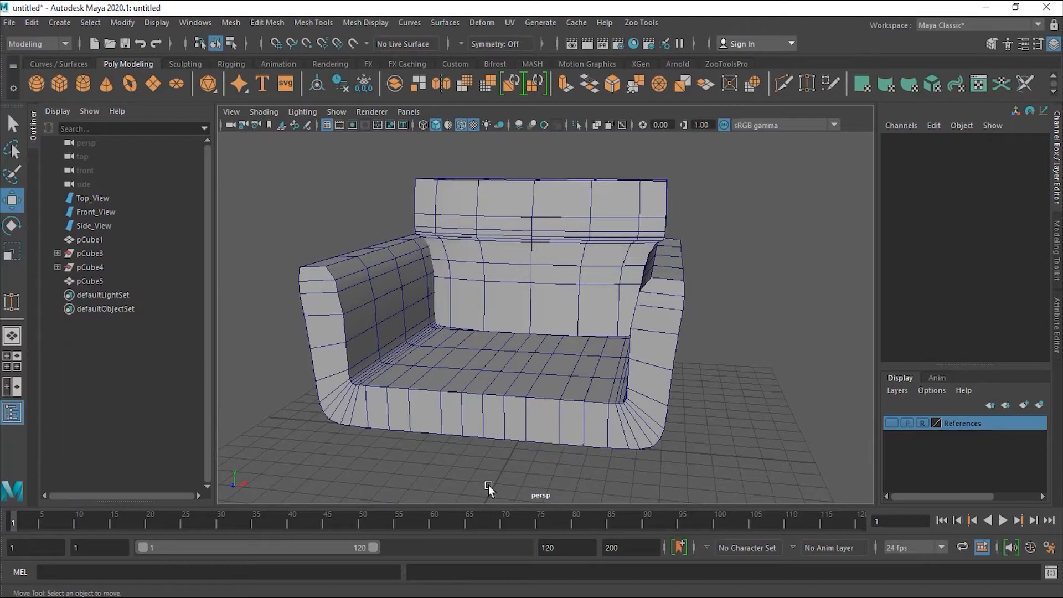
pyautogui.keyDown('alt'); pyautogui.moveTo(634, 325); pyautogui.dragTo(554, 376); pyautogui.keyUp('alt')
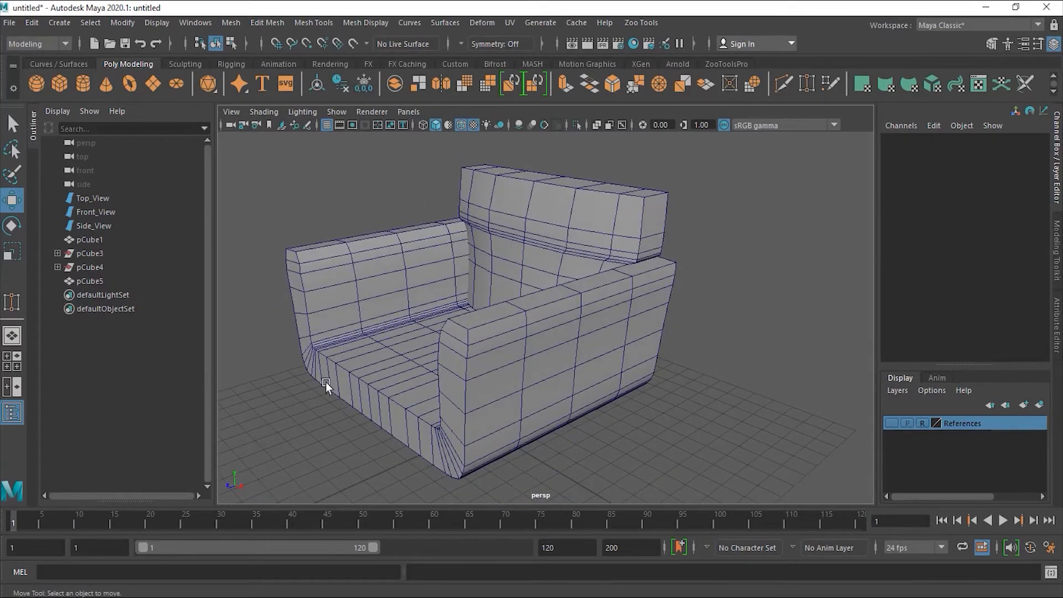
pyautogui.keyDown('alt'); pyautogui.moveTo(460, 343); pyautogui.dragTo(515, 411); pyautogui.keyUp('alt')
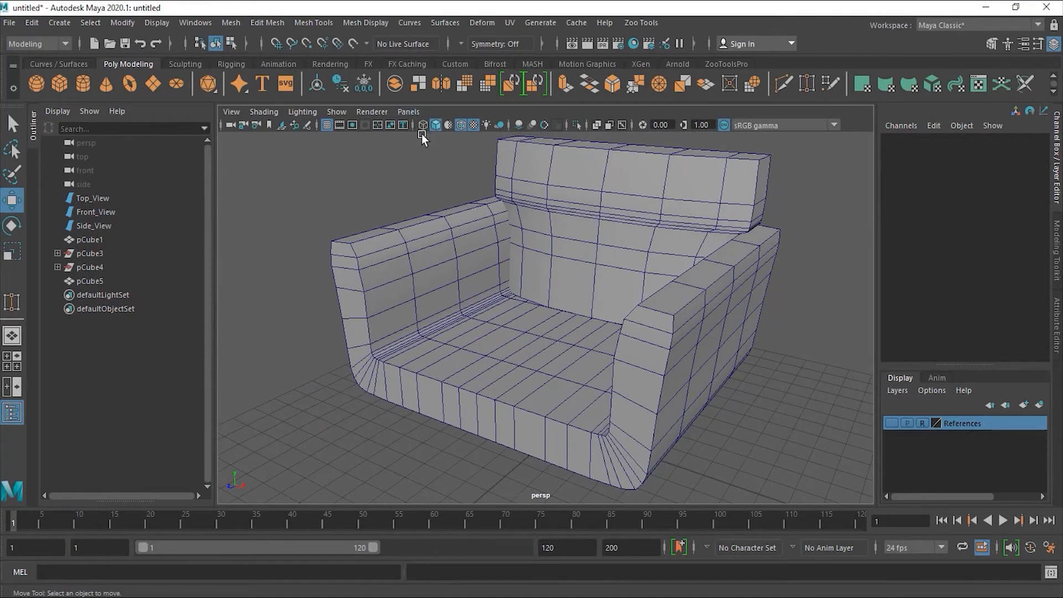
pyautogui.click(462, 126)
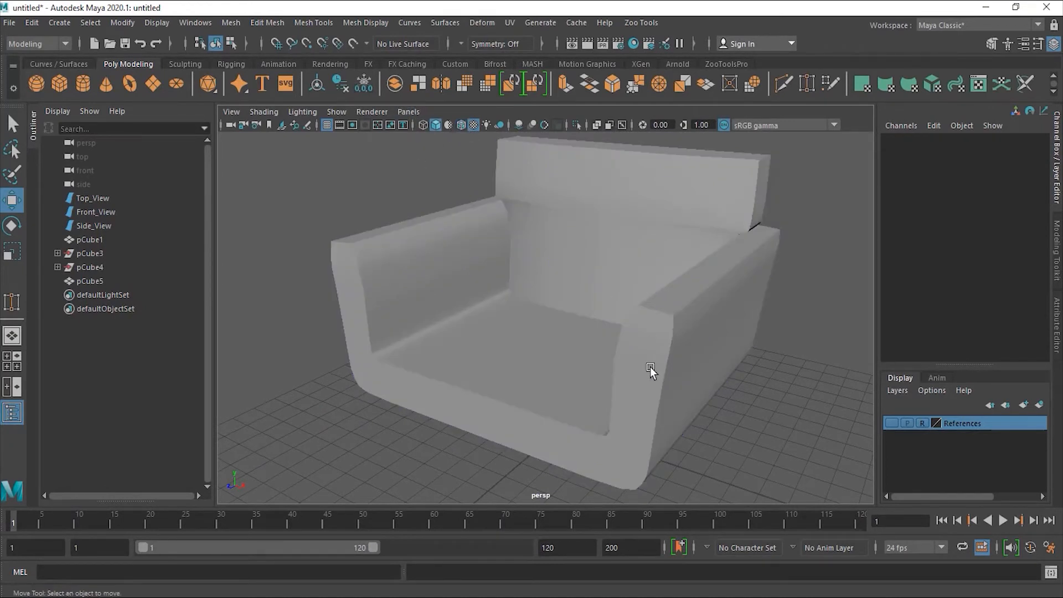
# Select the loop of front faces across pCube1's armrests and seat edge and bevel it
pyautogui.rightClick(650, 366)
pyautogui.click(656, 280)
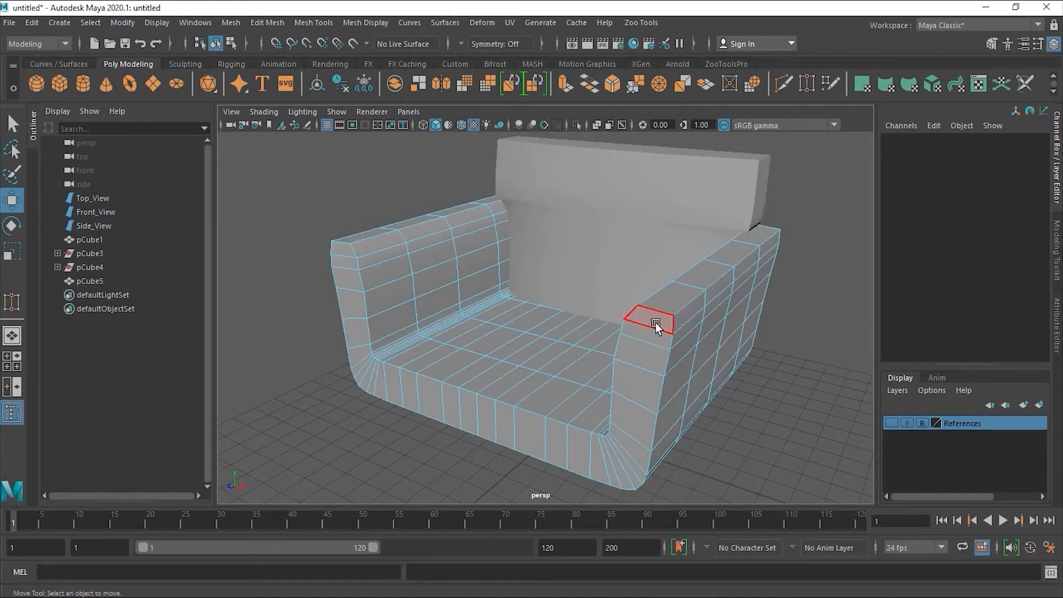
pyautogui.click(656, 327)
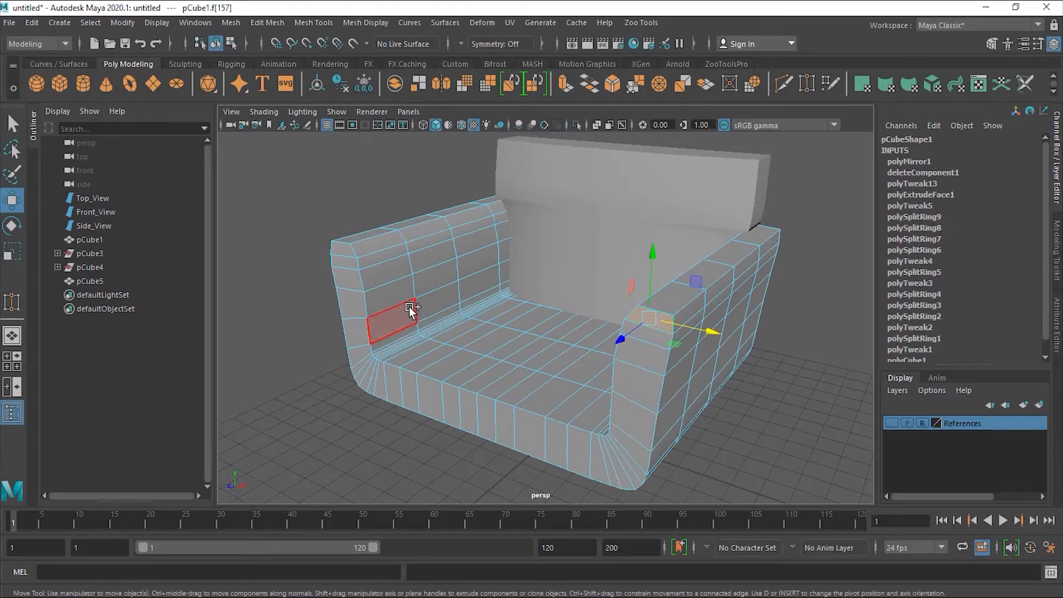
pyautogui.doubleClick(342, 251)
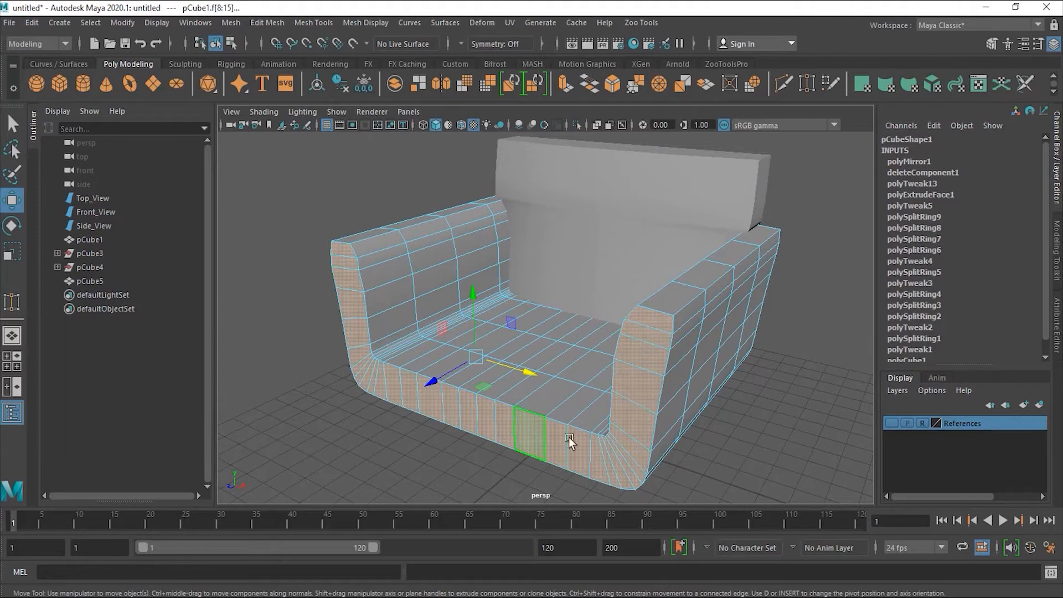
pyautogui.keyDown('alt'); pyautogui.moveTo(571, 421); pyautogui.dragTo(630, 420, button='right'); pyautogui.keyUp('alt')
pyautogui.keyDown('alt'); pyautogui.moveTo(665, 419); pyautogui.dragTo(603, 361, button='middle'); pyautogui.keyUp('alt')
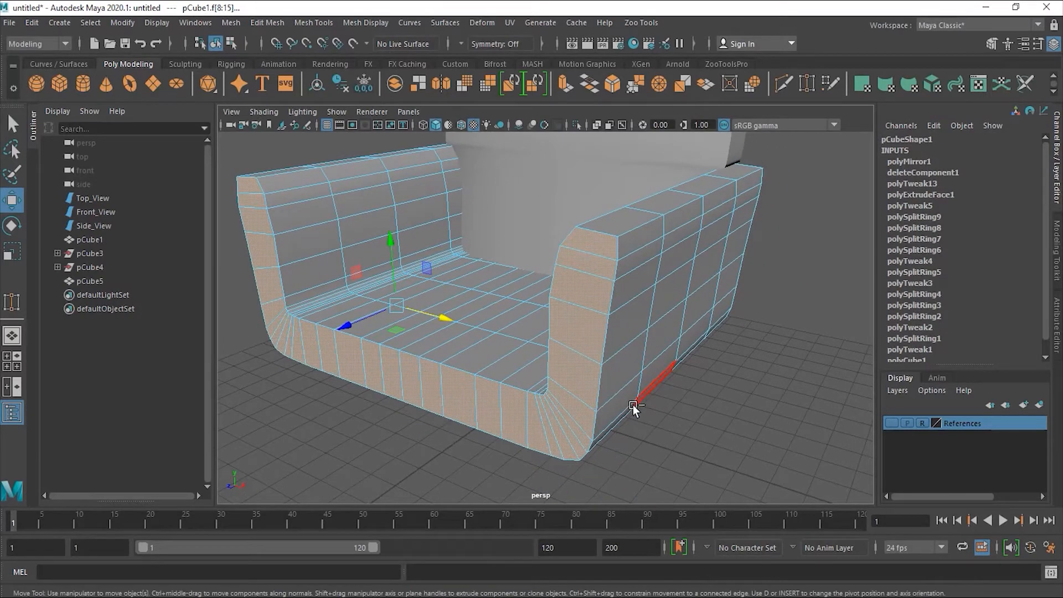
pyautogui.hotkey('ctrl', 'b')
pyautogui.keyDown('alt'); pyautogui.moveTo(667, 308); pyautogui.dragTo(633, 303, button='right'); pyautogui.keyUp('alt')
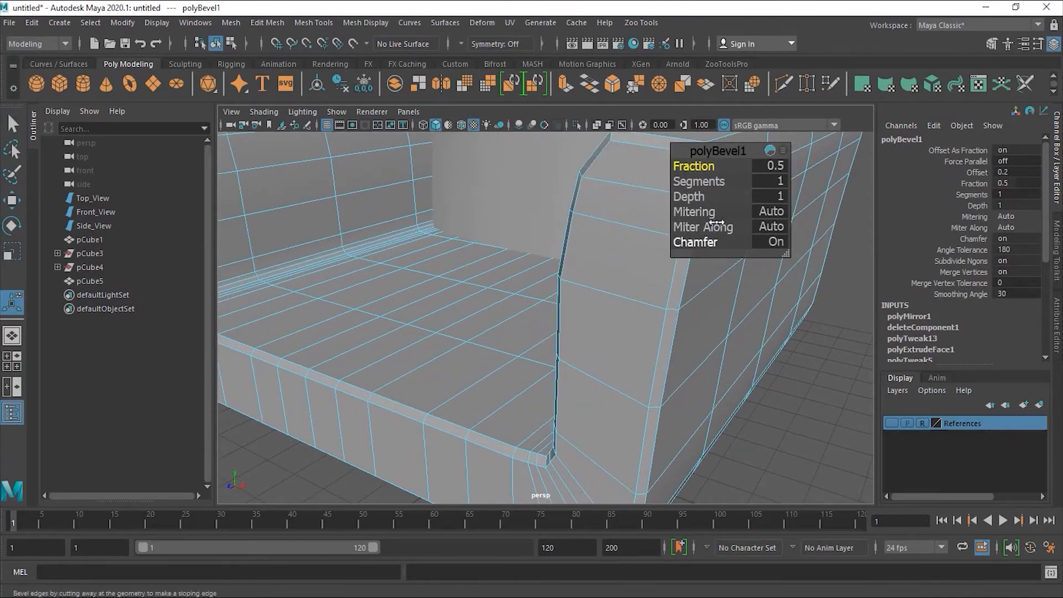
pyautogui.keyDown('alt'); pyautogui.moveTo(604, 328); pyautogui.dragTo(575, 330); pyautogui.keyUp('alt')
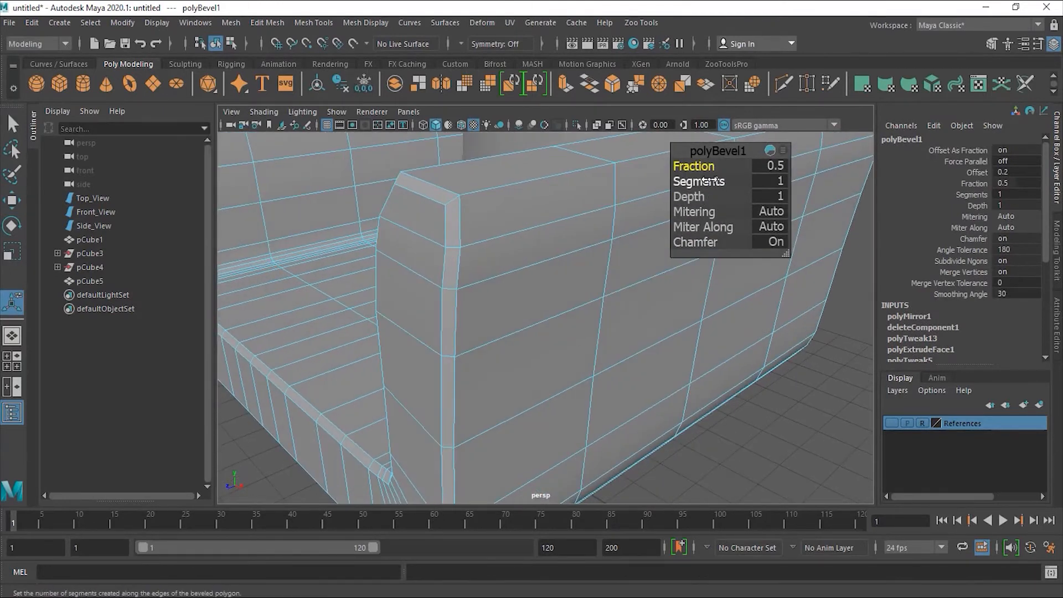
# Set the bevel's Fraction to 1 and Segments to 3, then return to object mode with nothing selected
pyautogui.moveTo(692, 166); pyautogui.dragTo(703, 166)
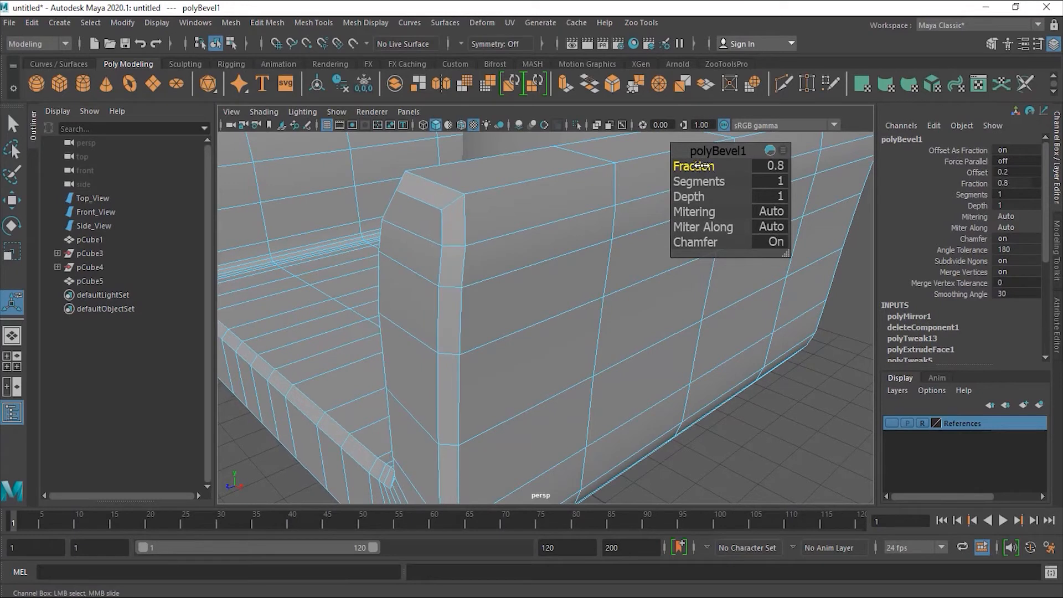
pyautogui.keyDown('alt'); pyautogui.moveTo(427, 325); pyautogui.dragTo(373, 347); pyautogui.keyUp('alt')
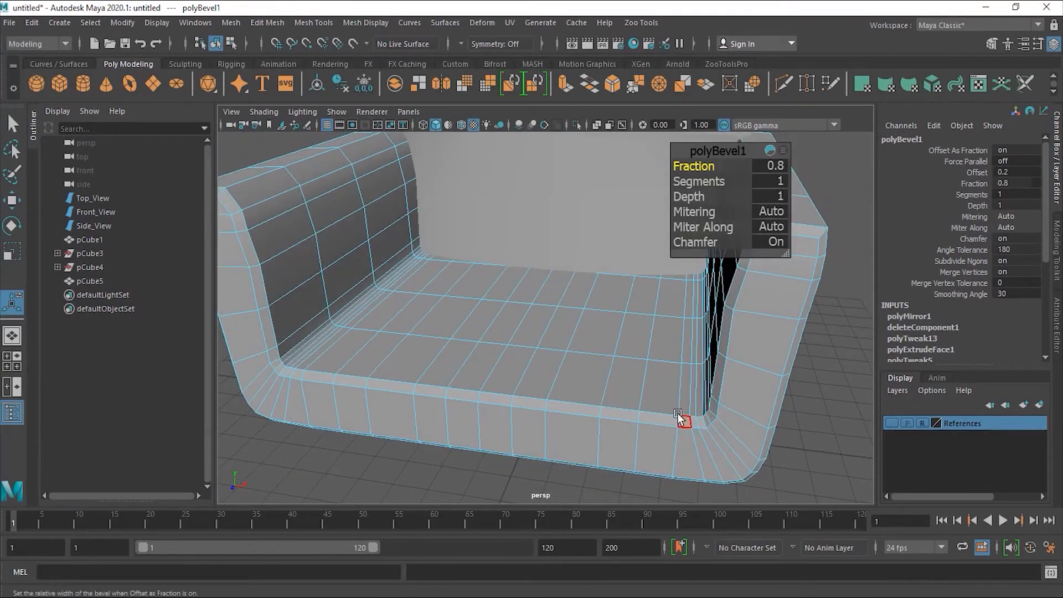
pyautogui.moveTo(693, 166); pyautogui.dragTo(722, 168)
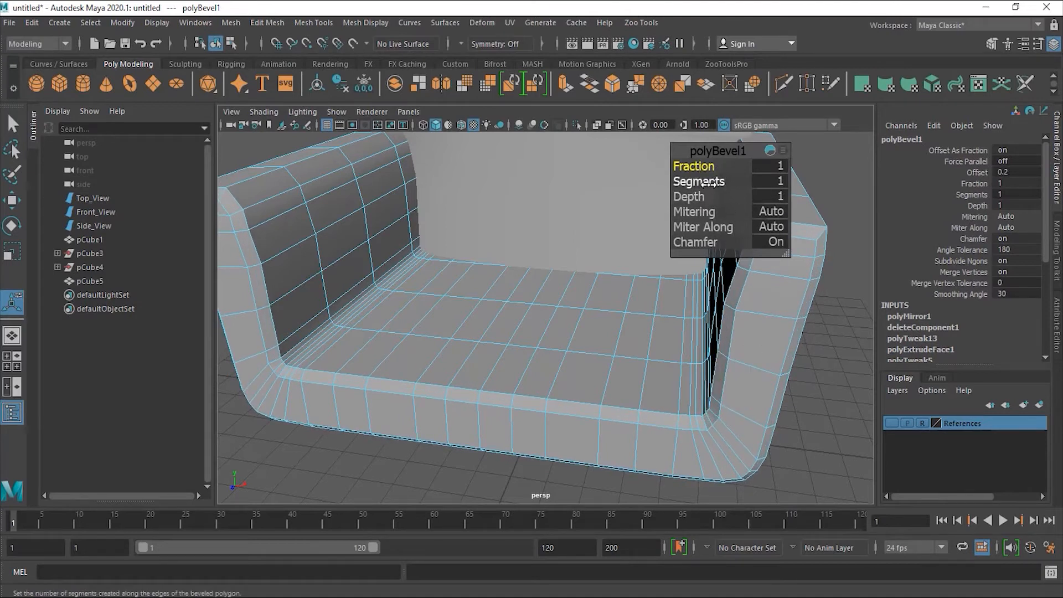
pyautogui.moveTo(702, 183); pyautogui.dragTo(715, 183)
pyautogui.keyDown('alt'); pyautogui.moveTo(632, 334); pyautogui.dragTo(589, 334); pyautogui.keyUp('alt')
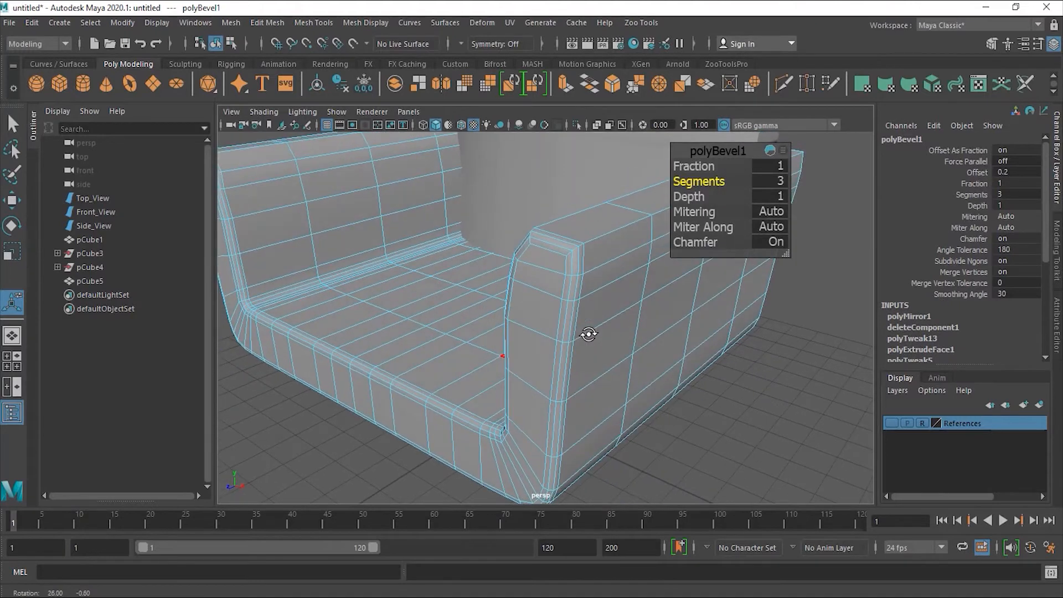
pyautogui.click(12, 202)
pyautogui.moveTo(659, 252); pyautogui.dragTo(731, 225, button='right')
pyautogui.click(764, 358)
pyautogui.keyDown('alt'); pyautogui.moveTo(765, 358); pyautogui.dragTo(660, 371); pyautogui.keyUp('alt')
pyautogui.keyDown('alt'); pyautogui.moveTo(661, 371); pyautogui.dragTo(656, 321, button='right'); pyautogui.keyUp('alt')
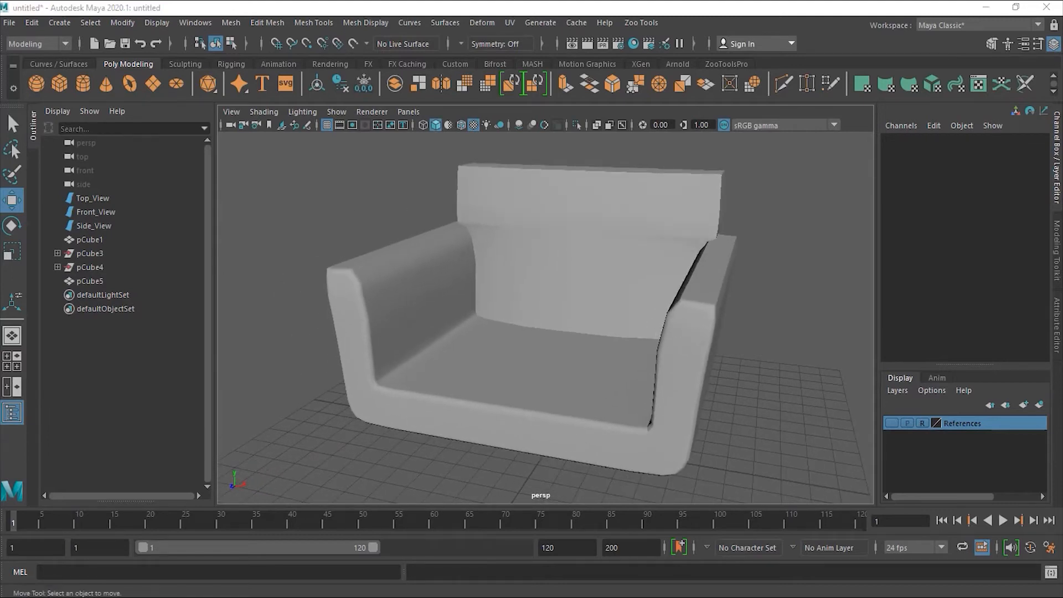
pyautogui.moveTo(517, 291)
pyautogui.keyDown('alt'); pyautogui.mouseDown()
pyautogui.moveTo(581, 300)
pyautogui.moveTo(447, 291)
pyautogui.moveTo(599, 290)
pyautogui.moveTo(639, 308)
pyautogui.moveTo(533, 307)
pyautogui.moveTo(514, 296)
pyautogui.moveTo(581, 295)
pyautogui.moveTo(500, 301)
pyautogui.moveTo(536, 296)
pyautogui.moveTo(520, 297)
pyautogui.mouseUp(); pyautogui.keyUp('alt')
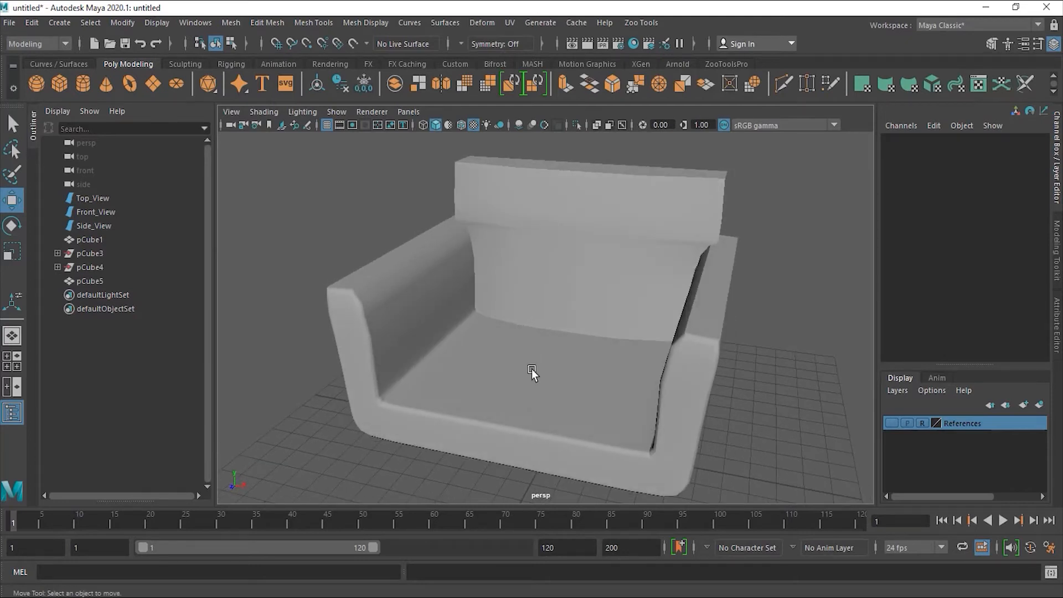
pyautogui.click(597, 314)
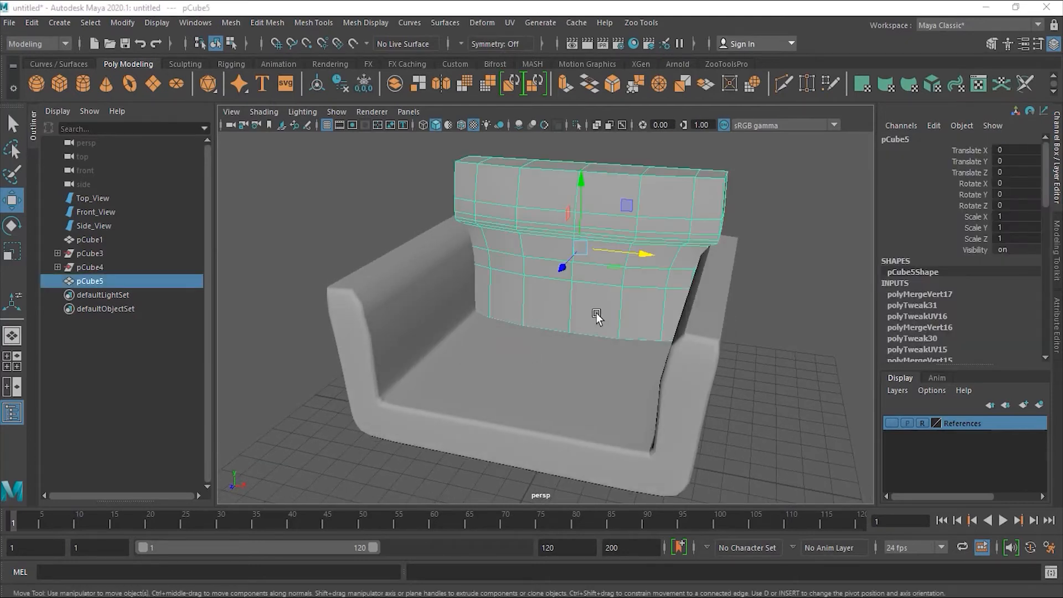
pyautogui.click(748, 273)
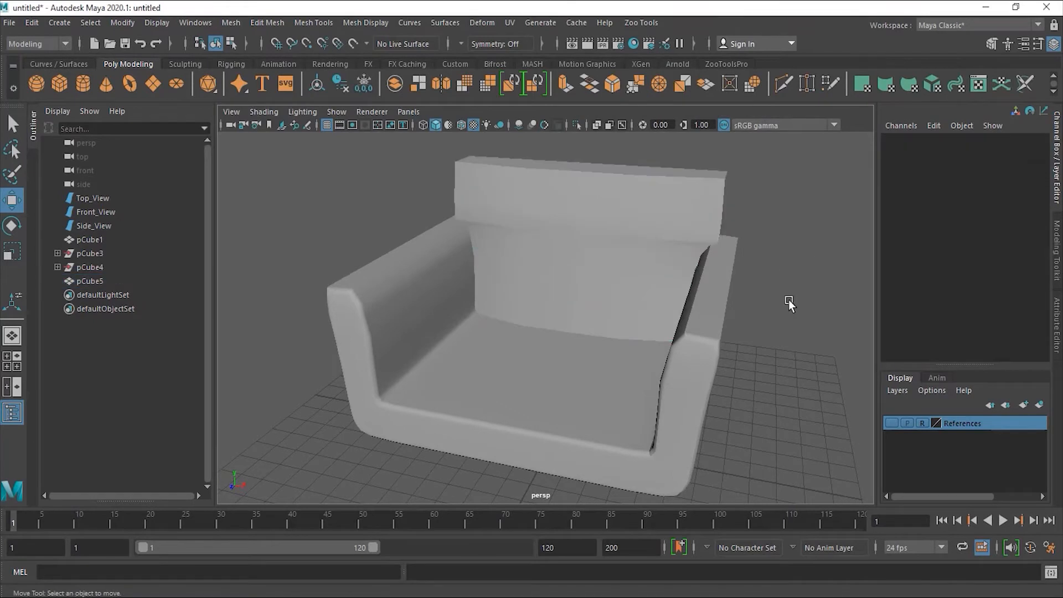
pyautogui.keyDown('alt'); pyautogui.moveTo(789, 301); pyautogui.dragTo(760, 300); pyautogui.keyUp('alt')
# Smooth the seat and armrest mesh pCube1 exponentially with 2 division levels and OpenSubdiv Catmull-Clark subdivision, then clear the selection
pyautogui.click(614, 412)
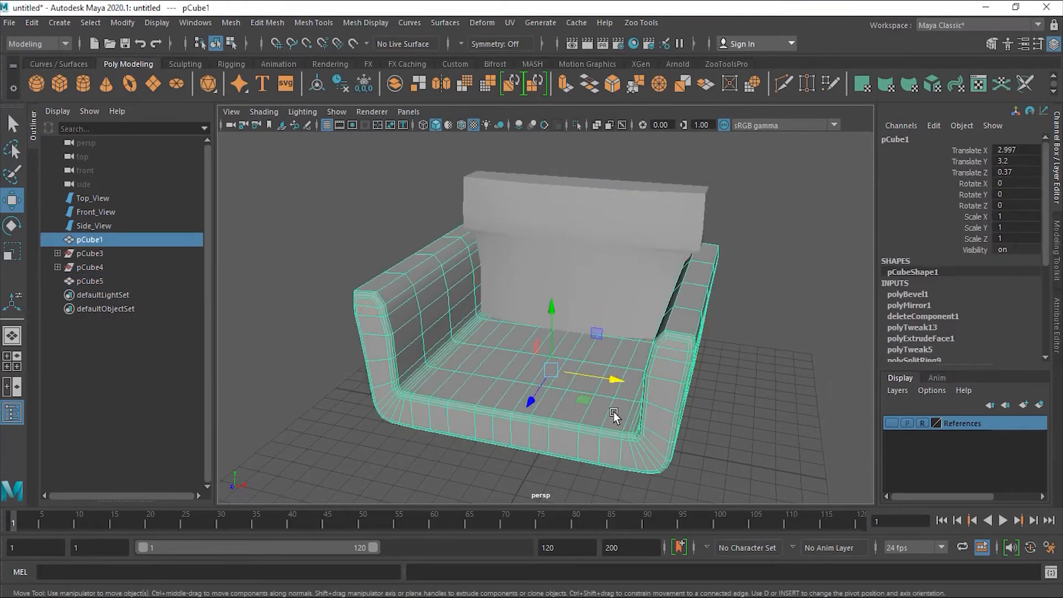
pyautogui.click(251, 21)
pyautogui.moveTo(234, 21)
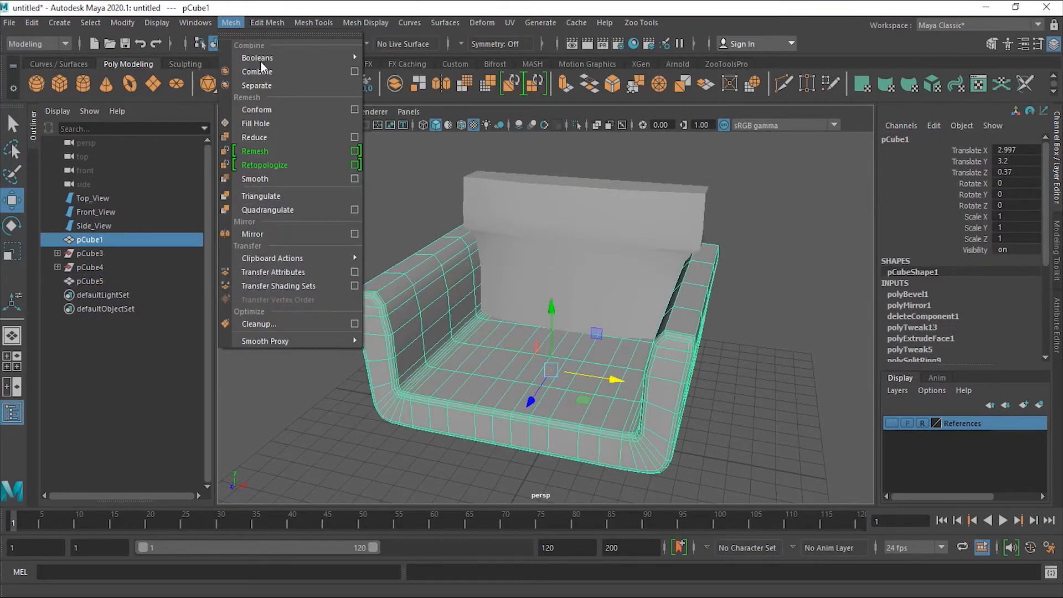
pyautogui.click(355, 178)
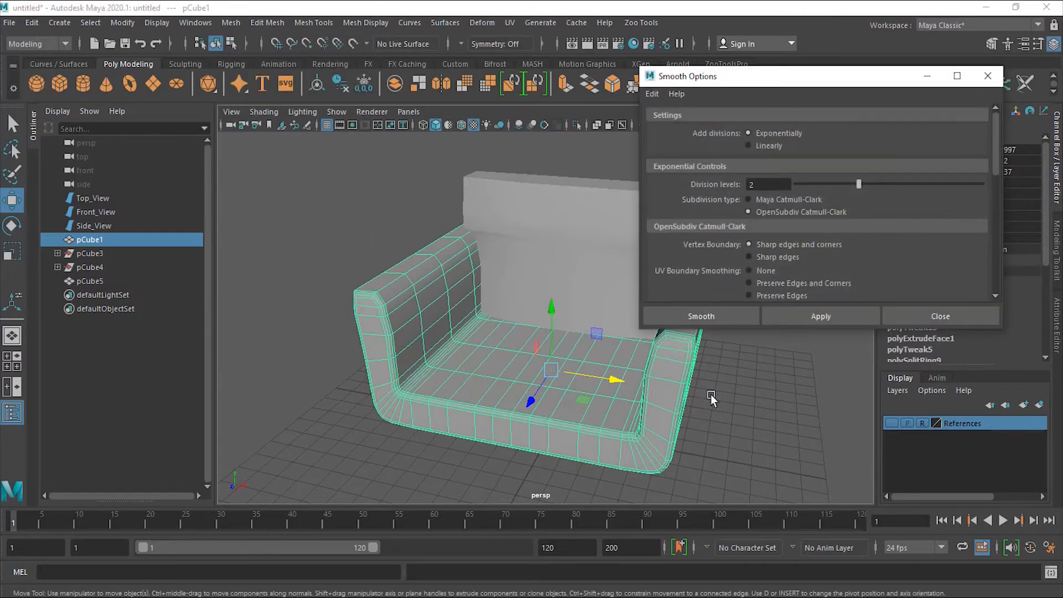
pyautogui.keyDown('alt'); pyautogui.moveTo(695, 364); pyautogui.dragTo(581, 368); pyautogui.keyUp('alt')
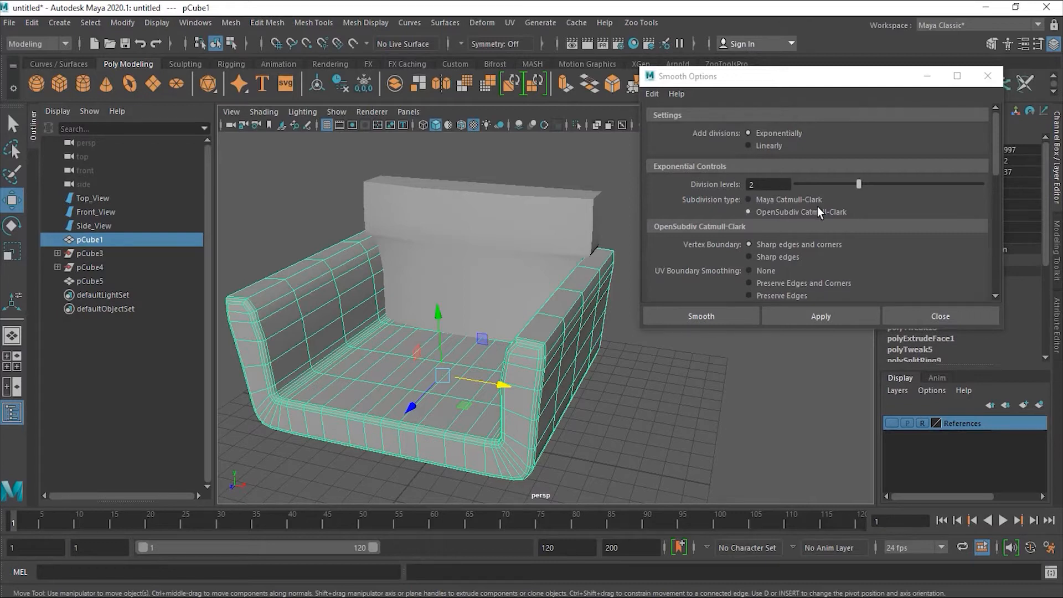
pyautogui.scroll(-1, 818, 206)
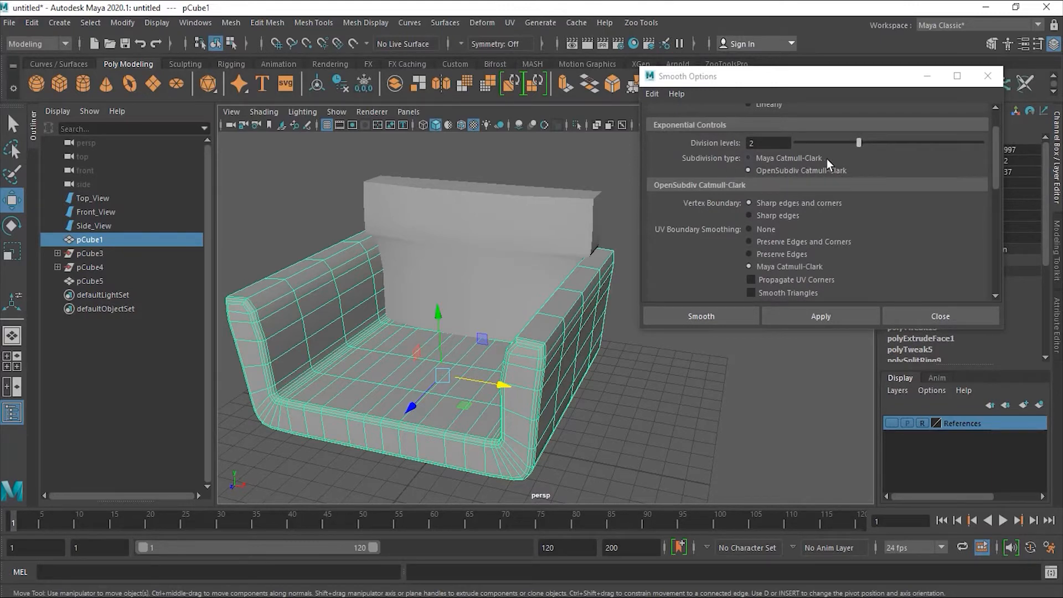
pyautogui.scroll(-2, 833, 205)
pyautogui.scroll(1, 833, 209)
pyautogui.scroll(-6, 832, 211)
pyautogui.scroll(8, 832, 211)
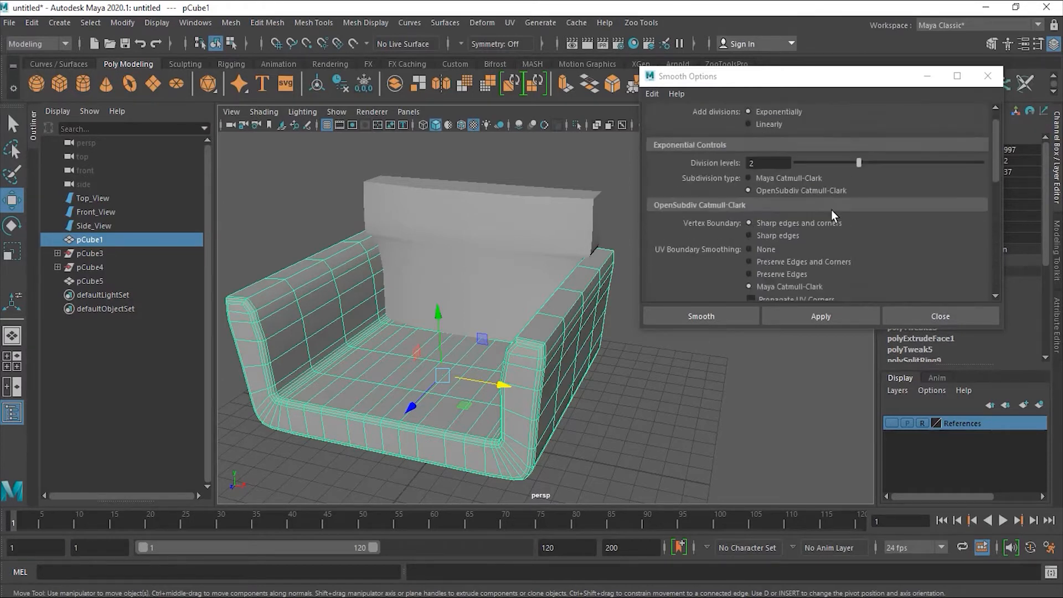
pyautogui.click(707, 316)
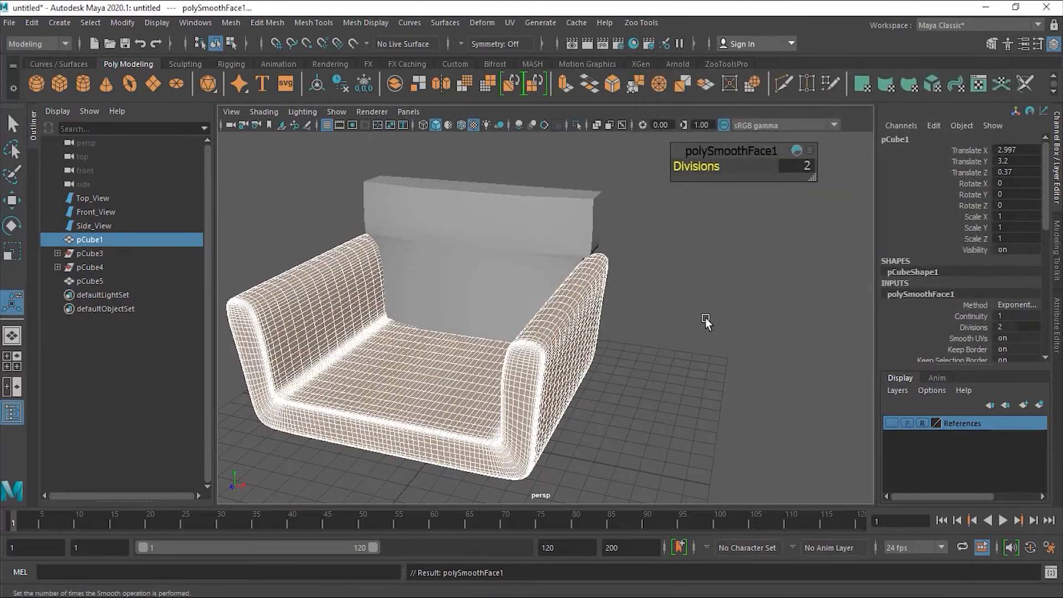
pyautogui.keyDown('alt'); pyautogui.moveTo(439, 373); pyautogui.dragTo(624, 357); pyautogui.keyUp('alt')
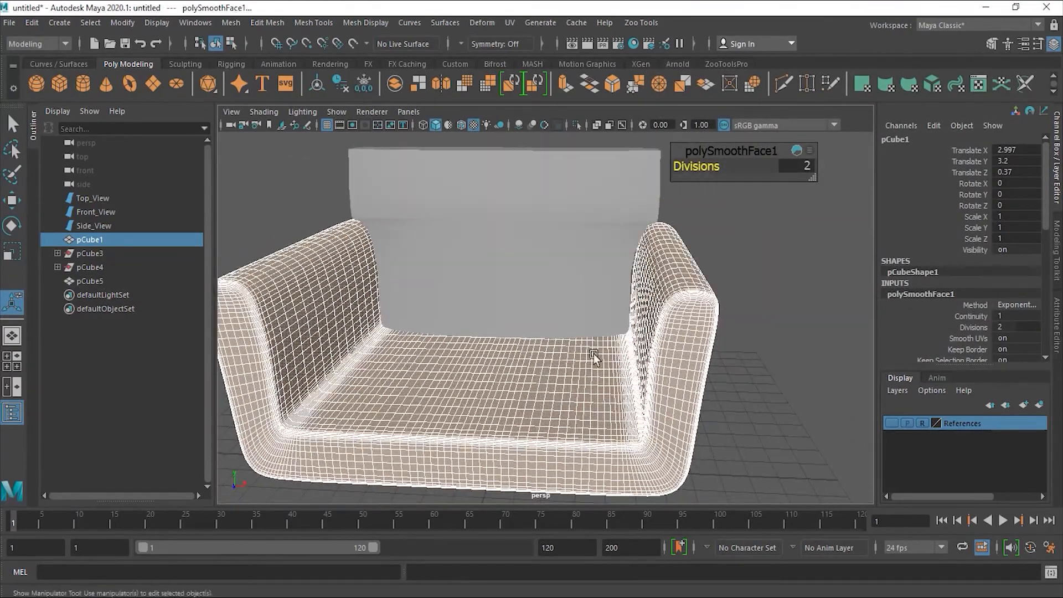
pyautogui.click(773, 277)
# Examine the smoothed seat and armrests from the side, front and close up
pyautogui.keyDown('alt'); pyautogui.moveTo(596, 363); pyautogui.dragTo(484, 361); pyautogui.keyUp('alt')
pyautogui.moveTo(484, 361)
pyautogui.keyDown('alt'); pyautogui.mouseDown(button='right')
pyautogui.moveTo(532, 360)
pyautogui.moveTo(504, 362)
pyautogui.mouseUp(button='right'); pyautogui.keyUp('alt')
pyautogui.moveTo(505, 363)
pyautogui.keyDown('alt'); pyautogui.mouseDown()
pyautogui.moveTo(546, 367)
pyautogui.moveTo(368, 363)
pyautogui.moveTo(613, 370)
pyautogui.moveTo(616, 359)
pyautogui.moveTo(527, 364)
pyautogui.moveTo(563, 357)
pyautogui.moveTo(515, 349)
pyautogui.mouseUp(); pyautogui.keyUp('alt')
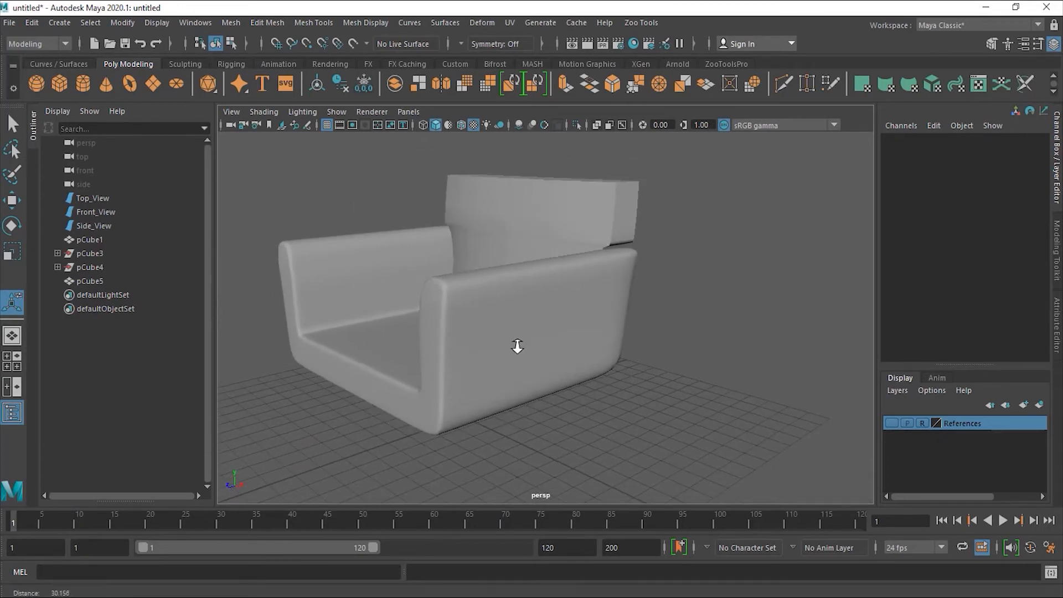
pyautogui.keyDown('alt'); pyautogui.moveTo(515, 349); pyautogui.dragTo(603, 352, button='right'); pyautogui.keyUp('alt')
pyautogui.keyDown('alt'); pyautogui.moveTo(602, 351); pyautogui.dragTo(571, 360); pyautogui.keyUp('alt')
pyautogui.keyDown('alt'); pyautogui.moveTo(604, 360); pyautogui.dragTo(534, 361, button='right'); pyautogui.keyUp('alt')
pyautogui.keyDown('alt'); pyautogui.moveTo(534, 361); pyautogui.dragTo(388, 280); pyautogui.keyUp('alt')
pyautogui.keyDown('alt'); pyautogui.moveTo(388, 280); pyautogui.dragTo(532, 283, button='right'); pyautogui.keyUp('alt')
pyautogui.keyDown('alt'); pyautogui.moveTo(532, 282); pyautogui.dragTo(404, 226); pyautogui.keyUp('alt')
pyautogui.keyDown('alt'); pyautogui.moveTo(474, 391); pyautogui.dragTo(640, 374); pyautogui.keyUp('alt')
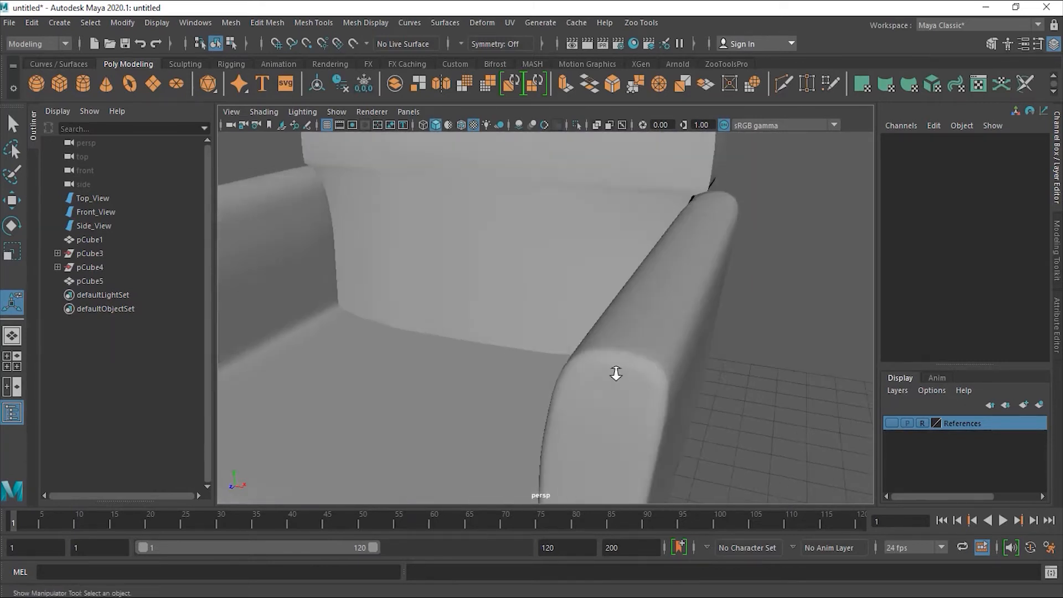
pyautogui.keyDown('alt'); pyautogui.moveTo(640, 373); pyautogui.dragTo(556, 371, button='right'); pyautogui.keyUp('alt')
# Smooth the backrest mesh pCube5 with 2 divisions, check its surface and leave nothing selected
pyautogui.click(503, 202)
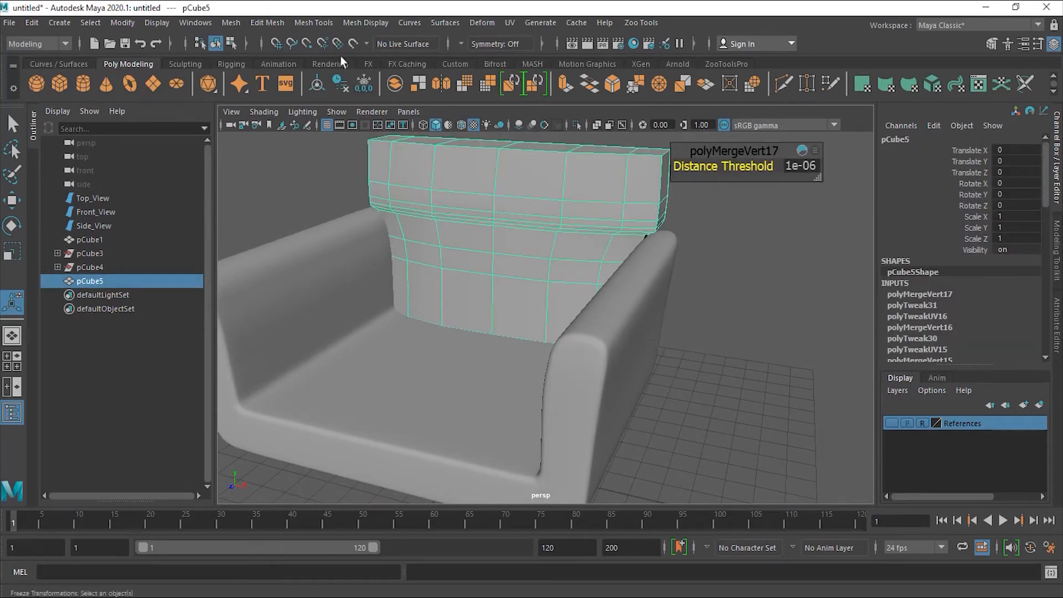
pyautogui.click(233, 22)
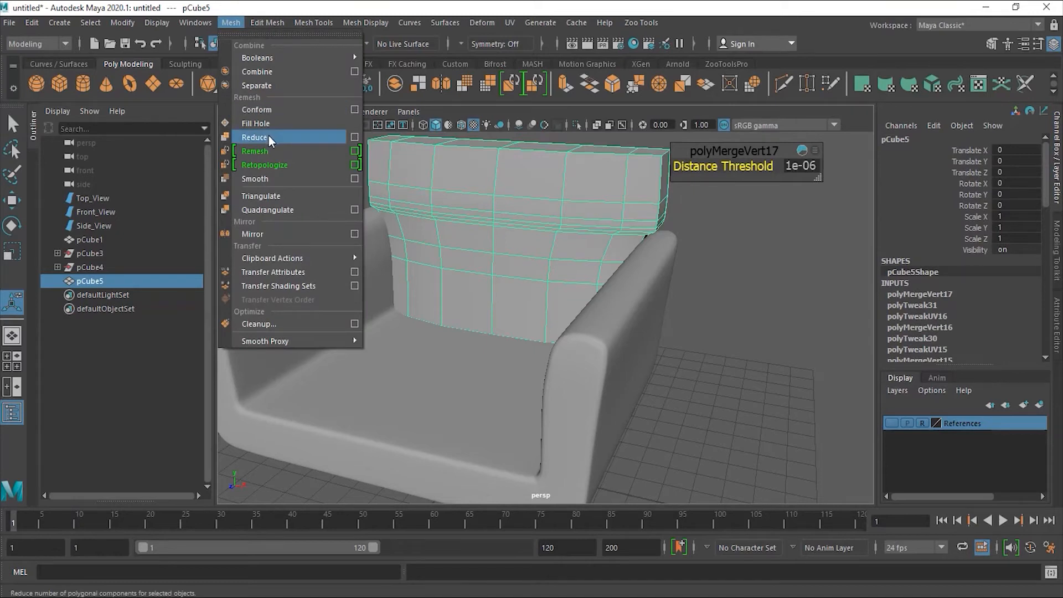
pyautogui.click(271, 176)
pyautogui.moveTo(722, 309)
pyautogui.keyDown('alt'); pyautogui.mouseDown()
pyautogui.moveTo(756, 300)
pyautogui.moveTo(729, 304)
pyautogui.moveTo(738, 299)
pyautogui.mouseUp(); pyautogui.keyUp('alt')
pyautogui.click(748, 262)
pyautogui.keyDown('alt'); pyautogui.moveTo(748, 261); pyautogui.dragTo(656, 239); pyautogui.keyUp('alt')
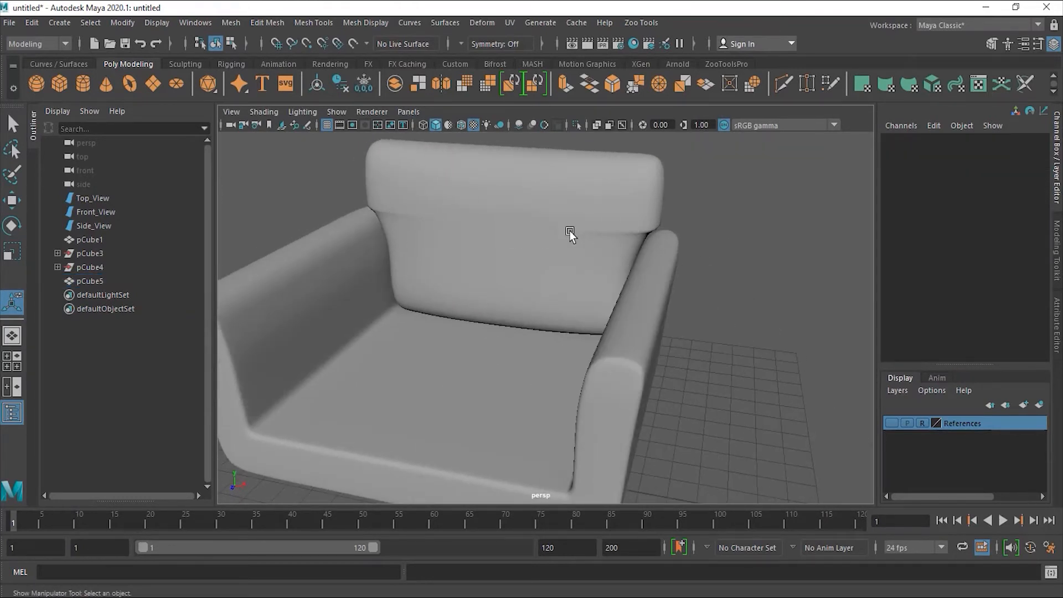
pyautogui.keyDown('alt'); pyautogui.moveTo(481, 239); pyautogui.dragTo(513, 234); pyautogui.keyUp('alt')
pyautogui.click(512, 232)
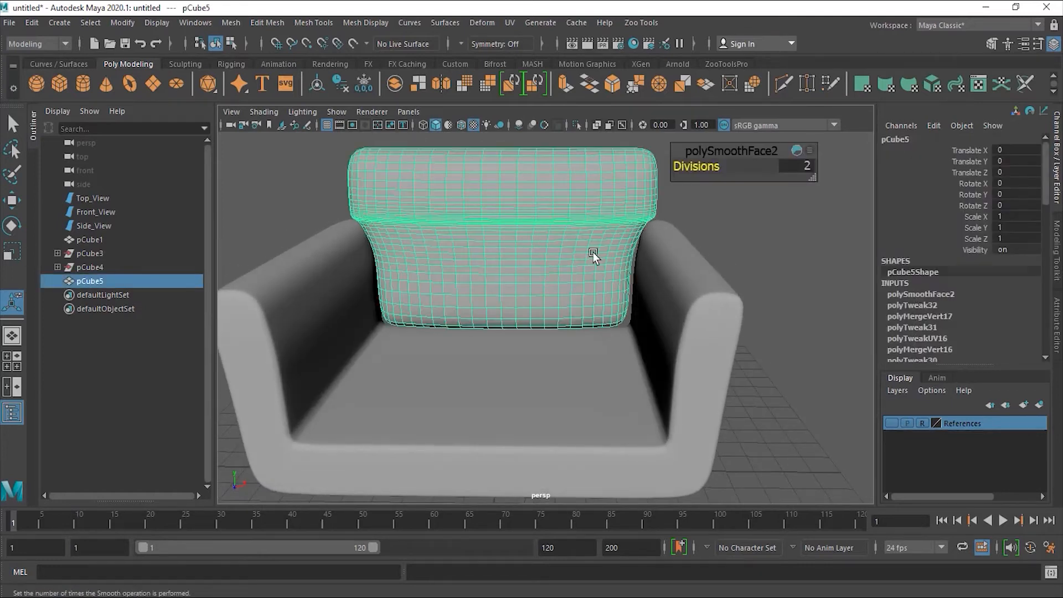
pyautogui.click(733, 247)
pyautogui.keyDown('alt'); pyautogui.moveTo(733, 247); pyautogui.dragTo(826, 268); pyautogui.keyUp('alt')
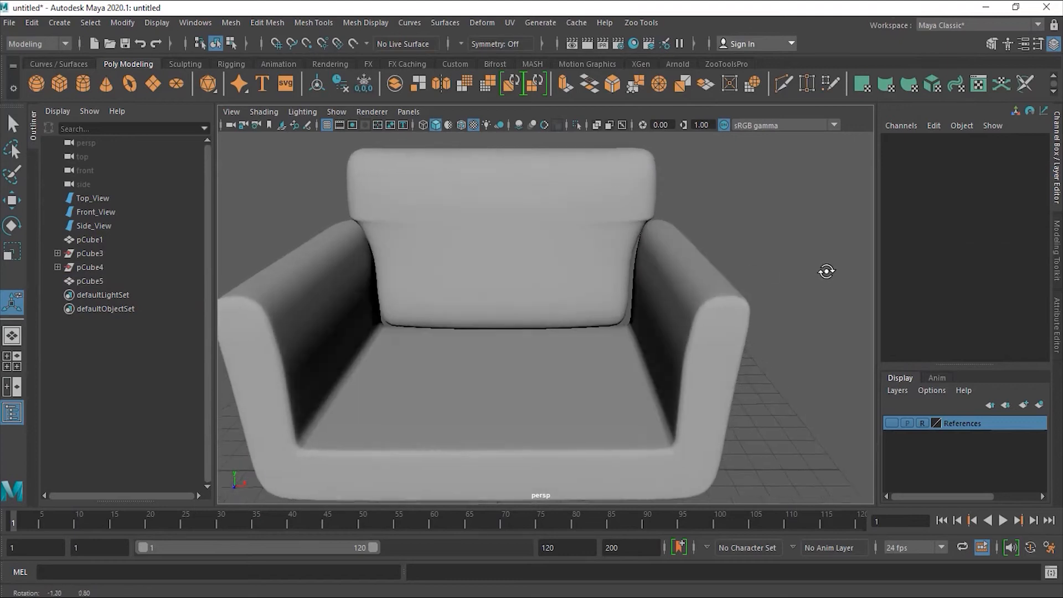
# Widen the backrest pCube5 to about Scale X 1.033 and shift it sideways to about Translate X 0.045
pyautogui.click(610, 247)
pyautogui.keyDown('alt'); pyautogui.moveTo(444, 285); pyautogui.dragTo(612, 281, button='right'); pyautogui.keyUp('alt')
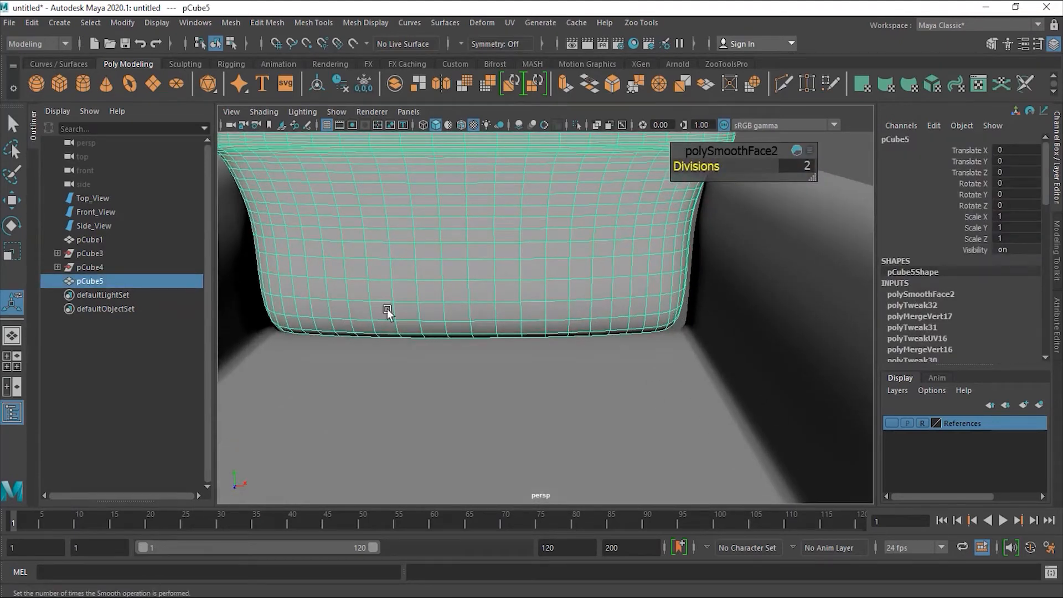
pyautogui.keyDown('alt'); pyautogui.moveTo(387, 311); pyautogui.dragTo(302, 308, button='right'); pyautogui.keyUp('alt')
pyautogui.moveTo(301, 308)
pyautogui.keyDown('alt'); pyautogui.mouseDown()
pyautogui.moveTo(357, 299)
pyautogui.moveTo(322, 312)
pyautogui.mouseUp(); pyautogui.keyUp('alt')
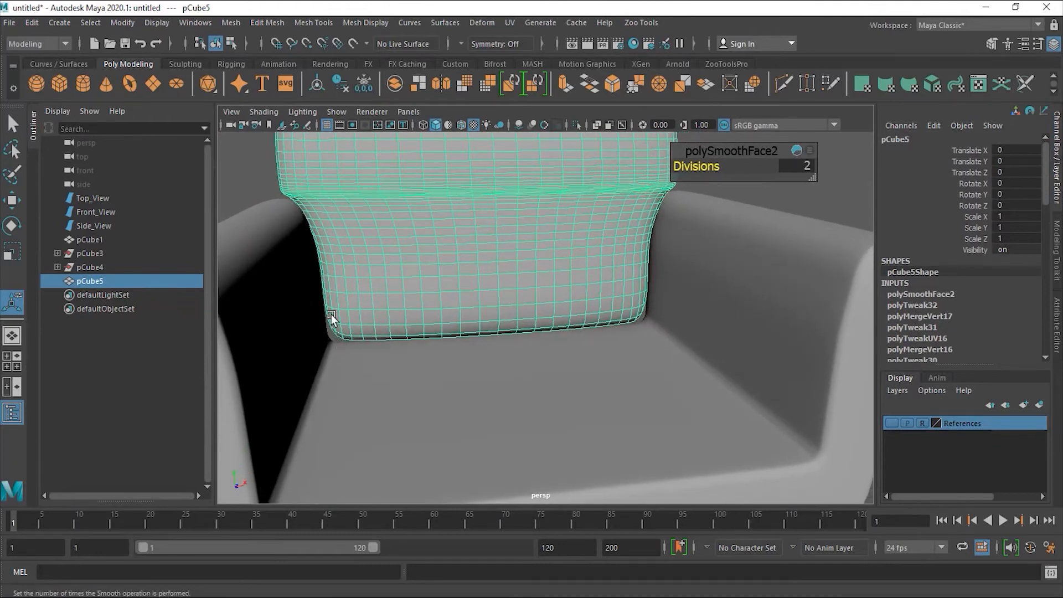
pyautogui.keyDown('alt'); pyautogui.moveTo(534, 311); pyautogui.dragTo(484, 301, button='right'); pyautogui.keyUp('alt')
pyautogui.keyDown('alt'); pyautogui.moveTo(484, 301); pyautogui.dragTo(458, 302); pyautogui.keyUp('alt')
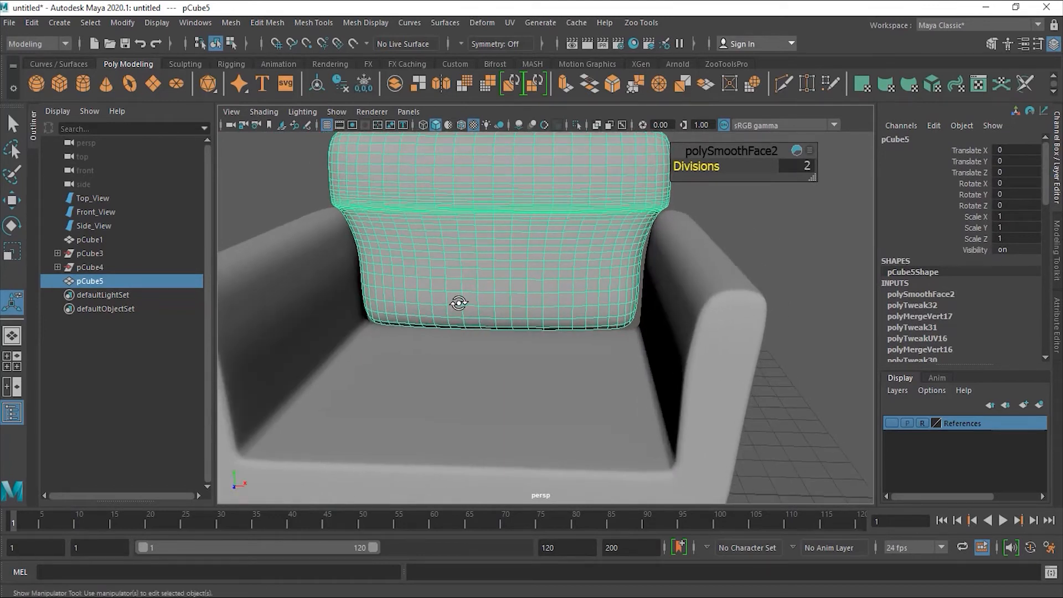
pyautogui.click(13, 252)
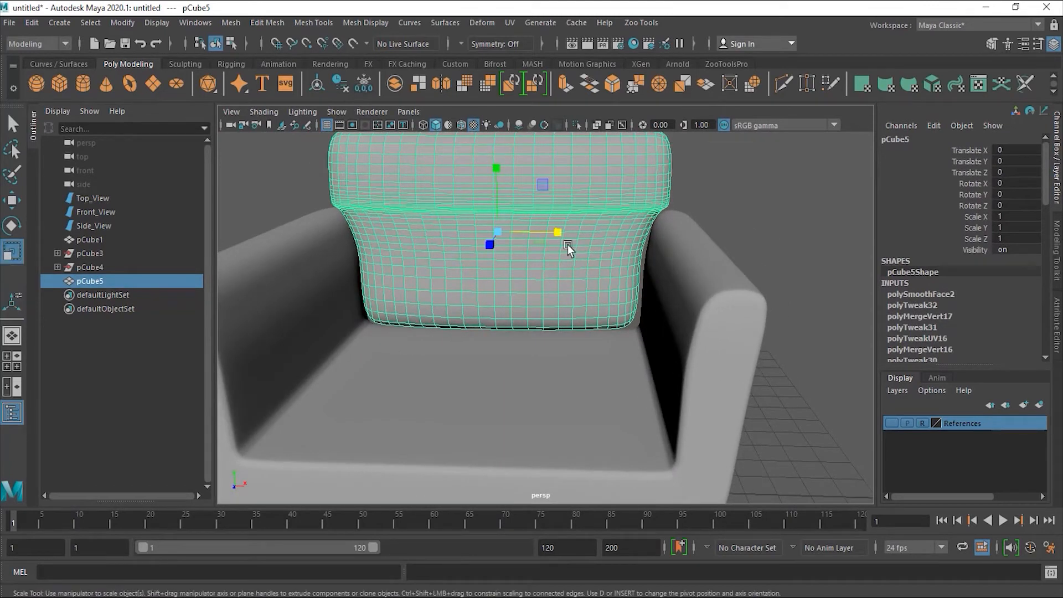
pyautogui.moveTo(559, 234); pyautogui.dragTo(552, 235)
pyautogui.press('w')
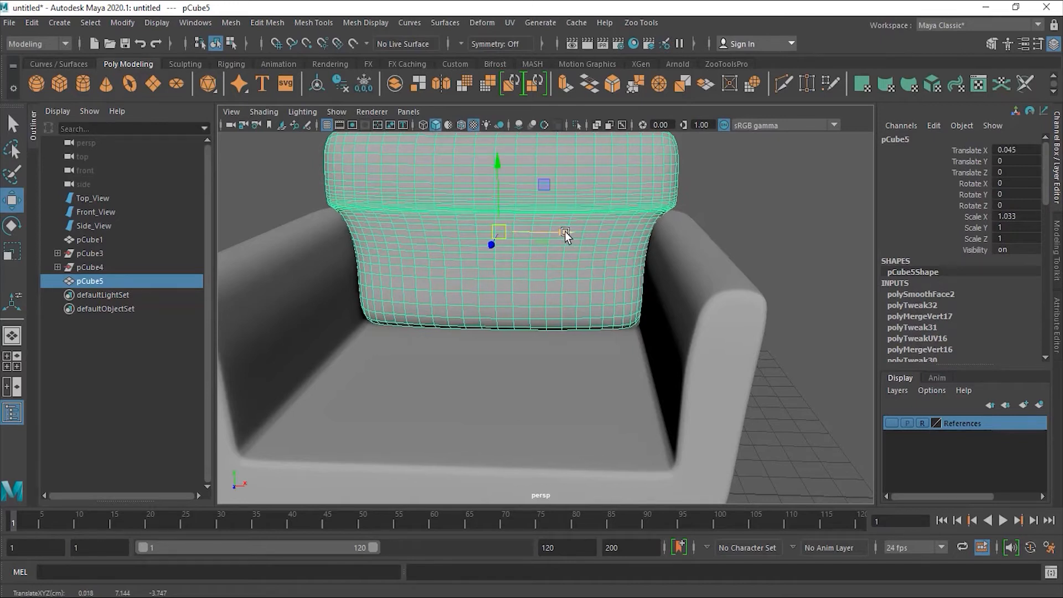
# Enlarge the backrest to about Scale X 1.067 and Scale Y 1.054, then clear the selection
pyautogui.press('r')
pyautogui.moveTo(560, 233); pyautogui.dragTo(561, 231)
pyautogui.moveTo(498, 168); pyautogui.dragTo(499, 191)
pyautogui.click(733, 214)
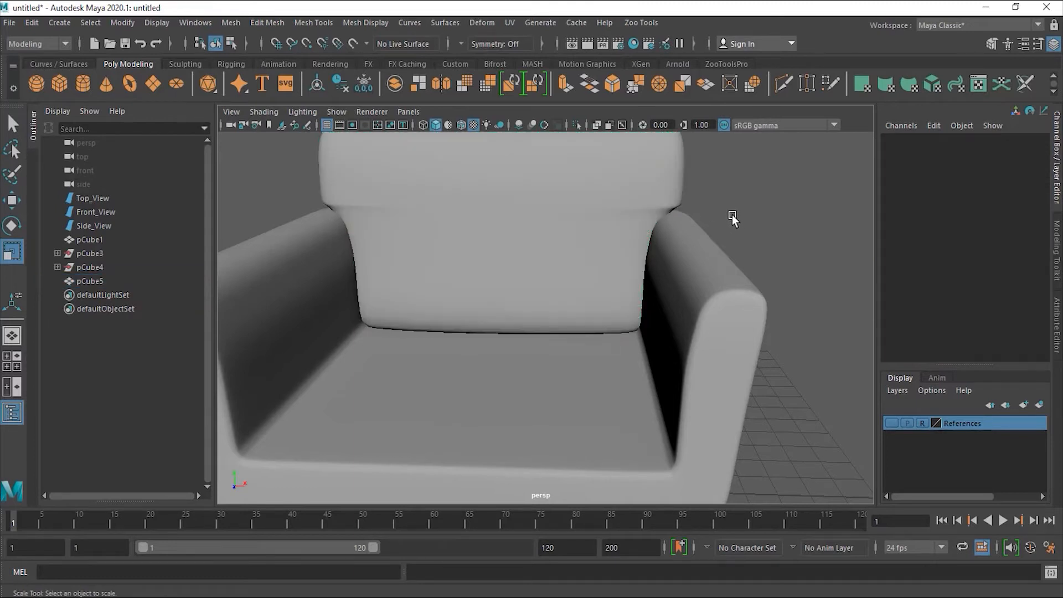
# Lower the backrest onto the seat to about Translate Y -0.152 and clear the selection
pyautogui.click(503, 220)
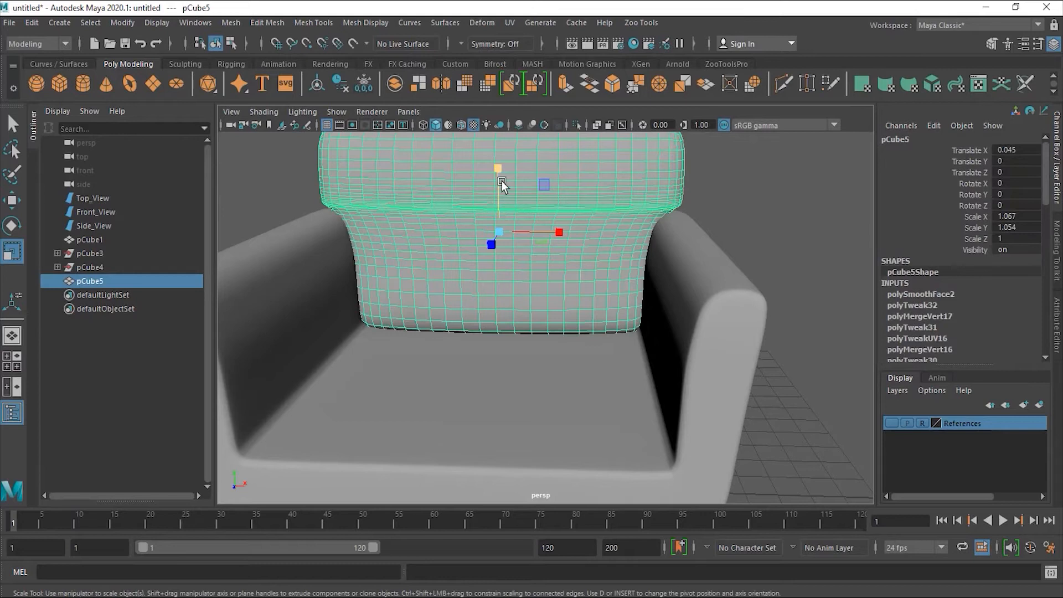
pyautogui.press('w')
pyautogui.moveTo(499, 182); pyautogui.dragTo(498, 193)
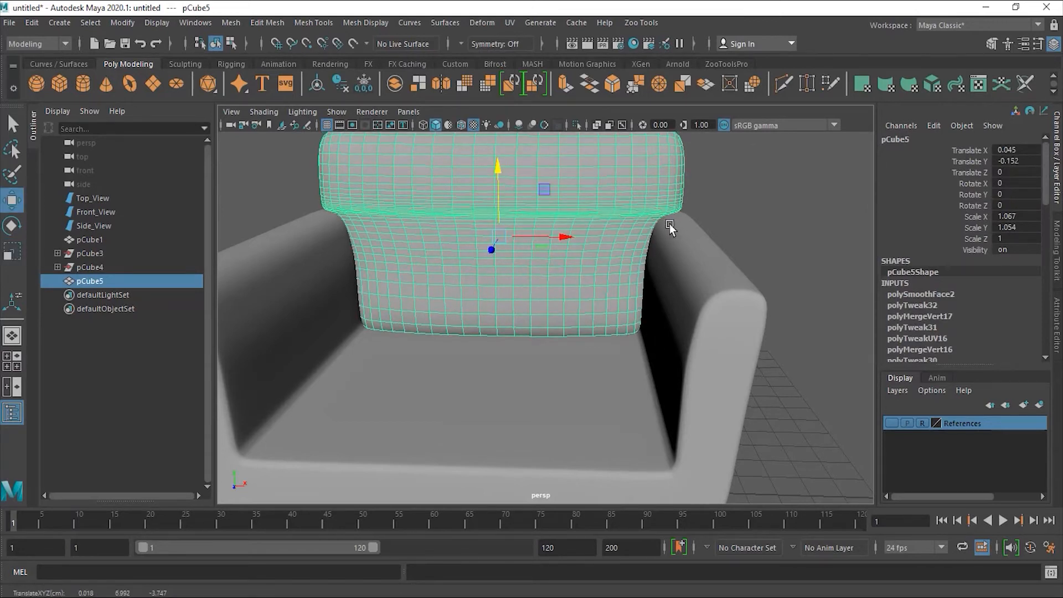
pyautogui.click(766, 204)
# Show the References layer and compare the smoothed sofa with the reference images from several angles
pyautogui.keyDown('alt'); pyautogui.moveTo(733, 277); pyautogui.dragTo(534, 297, button='right'); pyautogui.keyUp('alt')
pyautogui.keyDown('alt'); pyautogui.moveTo(534, 297); pyautogui.dragTo(486, 355); pyautogui.keyUp('alt')
pyautogui.moveTo(610, 389)
pyautogui.keyDown('alt'); pyautogui.mouseDown()
pyautogui.moveTo(646, 363)
pyautogui.moveTo(618, 384)
pyautogui.mouseUp(); pyautogui.keyUp('alt')
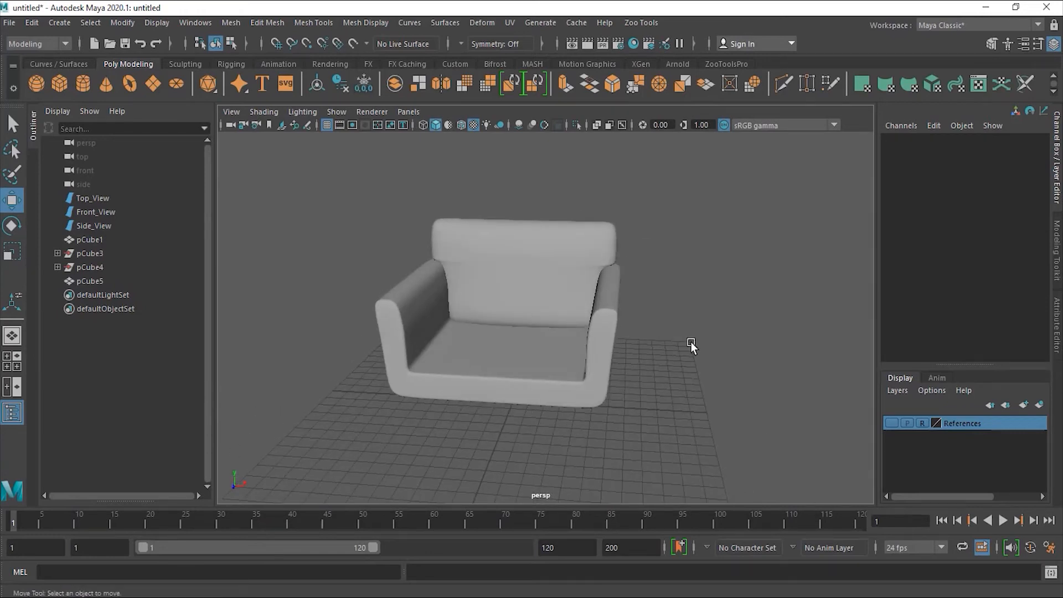
pyautogui.moveTo(617, 354)
pyautogui.keyDown('alt'); pyautogui.mouseDown()
pyautogui.moveTo(628, 345)
pyautogui.moveTo(602, 364)
pyautogui.moveTo(610, 349)
pyautogui.mouseUp(); pyautogui.keyUp('alt')
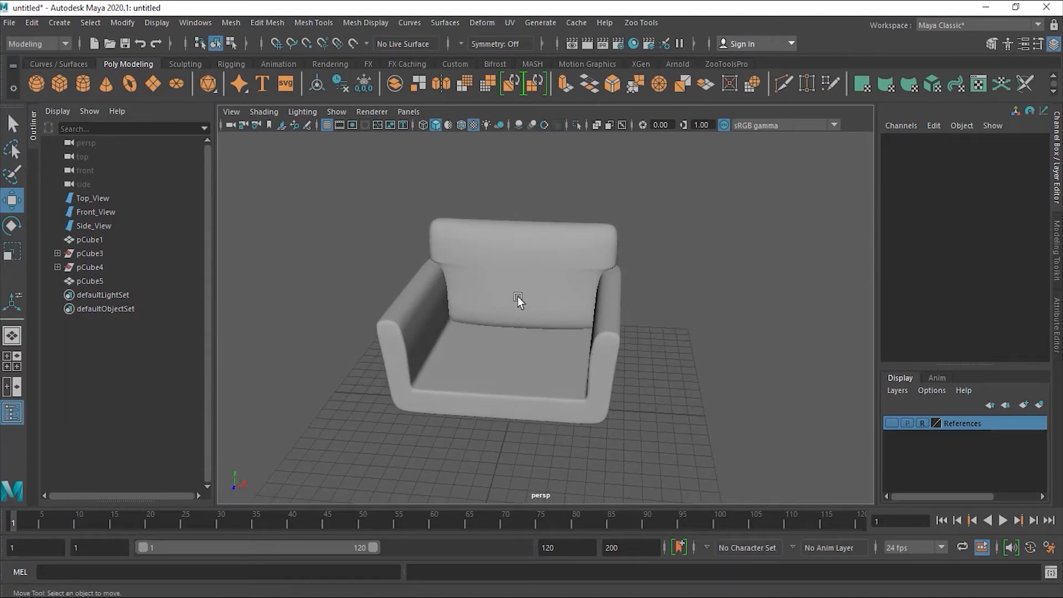
pyautogui.keyDown('alt'); pyautogui.moveTo(517, 297); pyautogui.dragTo(536, 280); pyautogui.keyUp('alt')
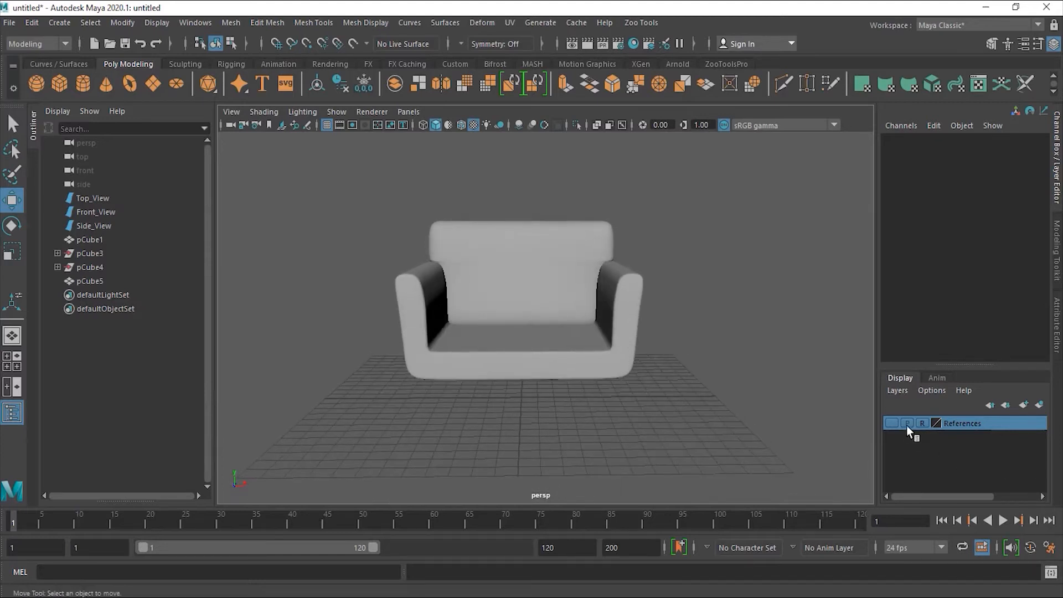
pyautogui.click(892, 423)
pyautogui.keyDown('alt'); pyautogui.moveTo(654, 333); pyautogui.dragTo(577, 343); pyautogui.keyUp('alt')
pyautogui.keyDown('alt'); pyautogui.moveTo(505, 316); pyautogui.dragTo(411, 334); pyautogui.keyUp('alt')
pyautogui.moveTo(528, 327)
pyautogui.keyDown('alt'); pyautogui.mouseDown()
pyautogui.moveTo(536, 332)
pyautogui.moveTo(430, 302)
pyautogui.moveTo(573, 342)
pyautogui.moveTo(475, 325)
pyautogui.moveTo(465, 315)
pyautogui.moveTo(491, 323)
pyautogui.moveTo(469, 300)
pyautogui.moveTo(517, 332)
pyautogui.moveTo(470, 331)
pyautogui.moveTo(548, 337)
pyautogui.moveTo(581, 321)
pyautogui.moveTo(518, 339)
pyautogui.mouseUp(); pyautogui.keyUp('alt')
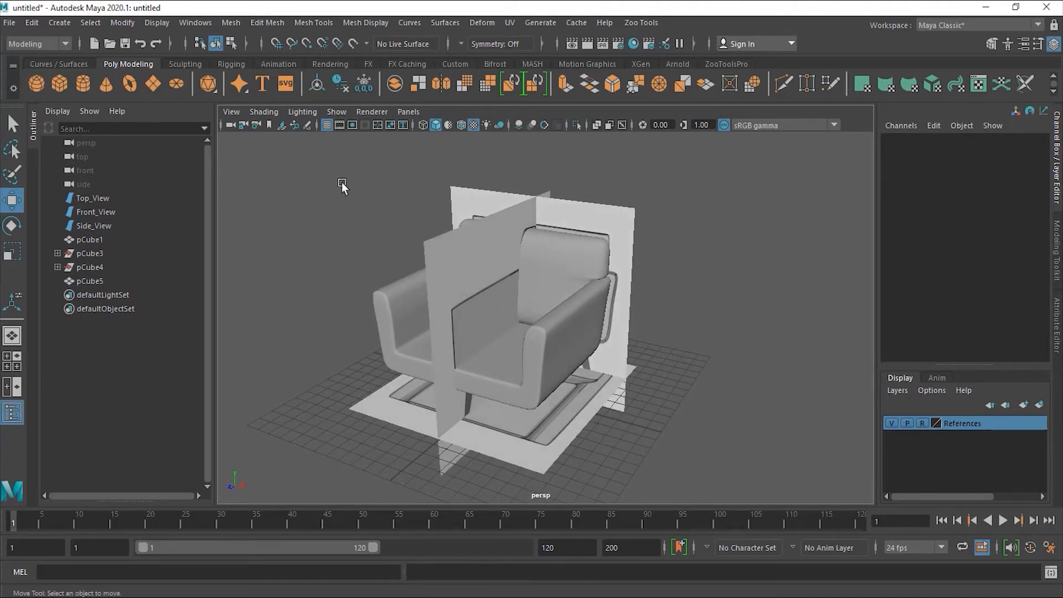
# Select the backrest and seat meshes pCube5 and pCube1, then hide the References layer and both meshes
pyautogui.moveTo(280, 168); pyautogui.dragTo(708, 477)
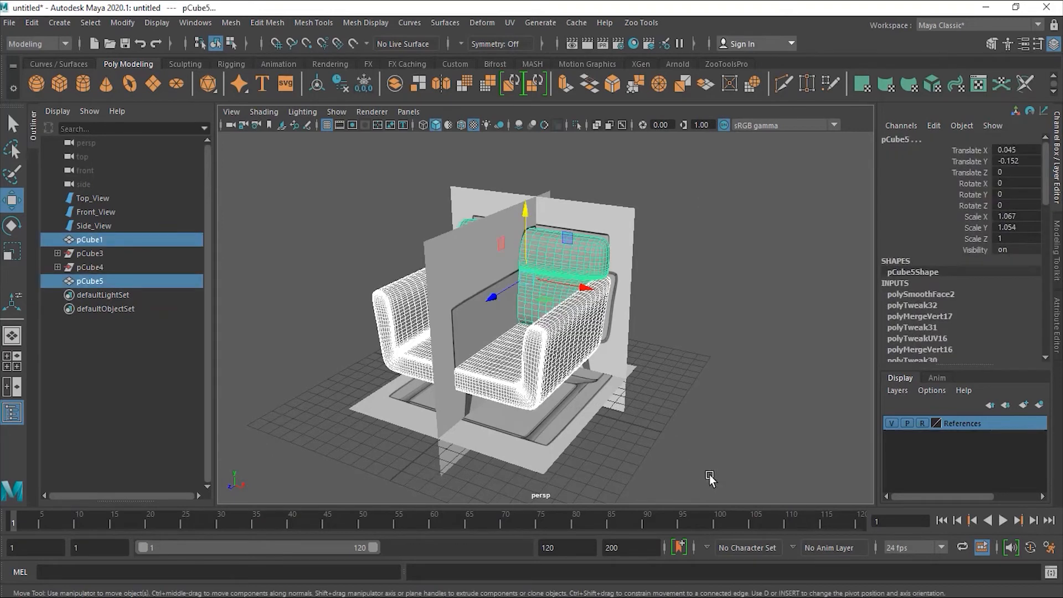
pyautogui.click(892, 423)
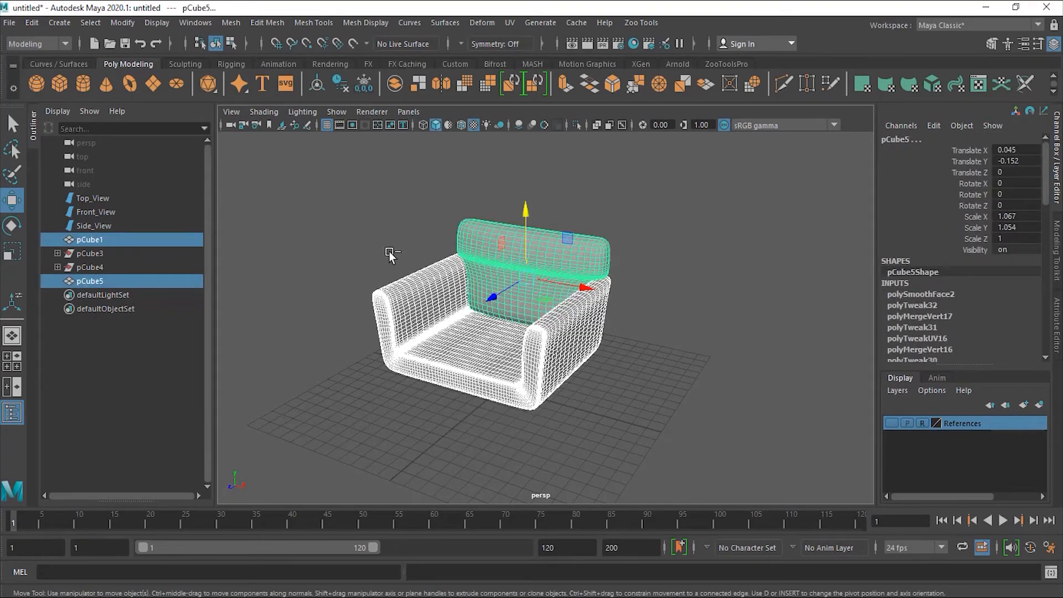
pyautogui.hotkey('ctrl', 'h')
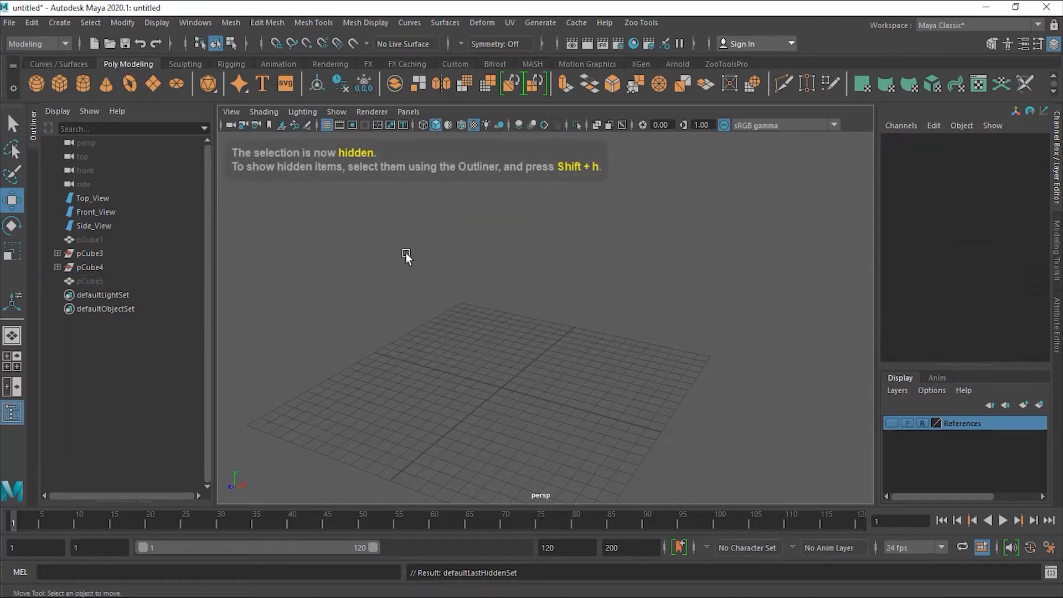
pyautogui.keyDown('alt'); pyautogui.moveTo(327, 279); pyautogui.dragTo(414, 318); pyautogui.keyUp('alt')
# Examine the leftover pCube3 and pCube4 groups, then undo the hiding of the seat and backrest meshes
pyautogui.click(58, 256)
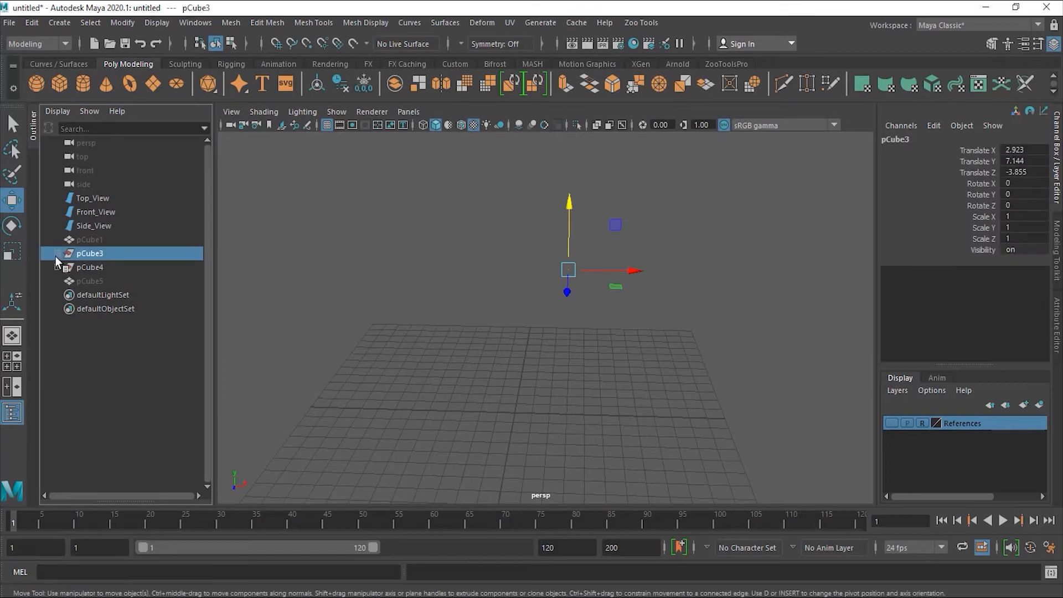
pyautogui.click(57, 267)
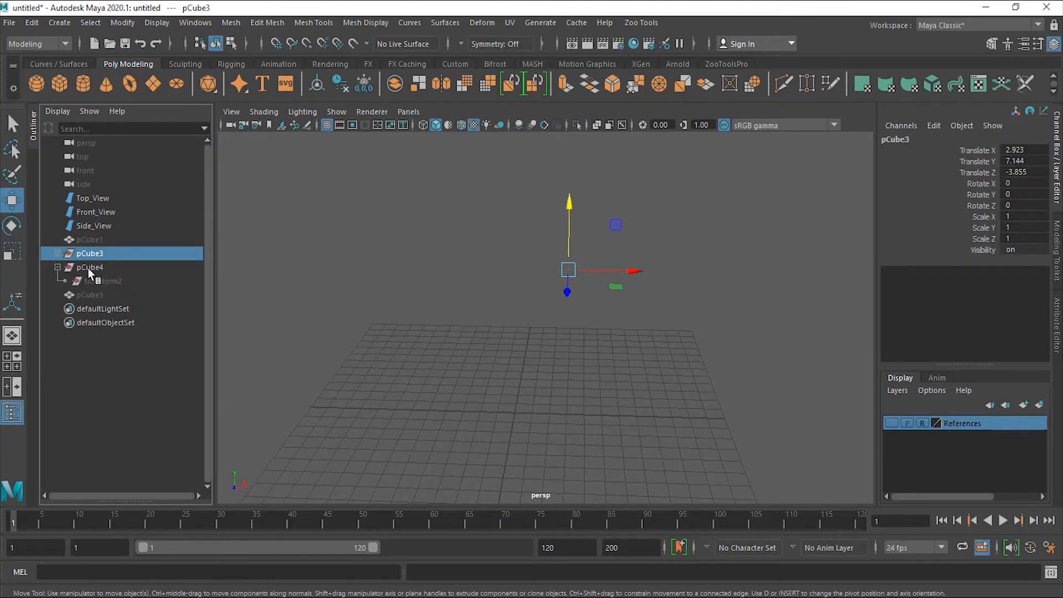
pyautogui.click(57, 267)
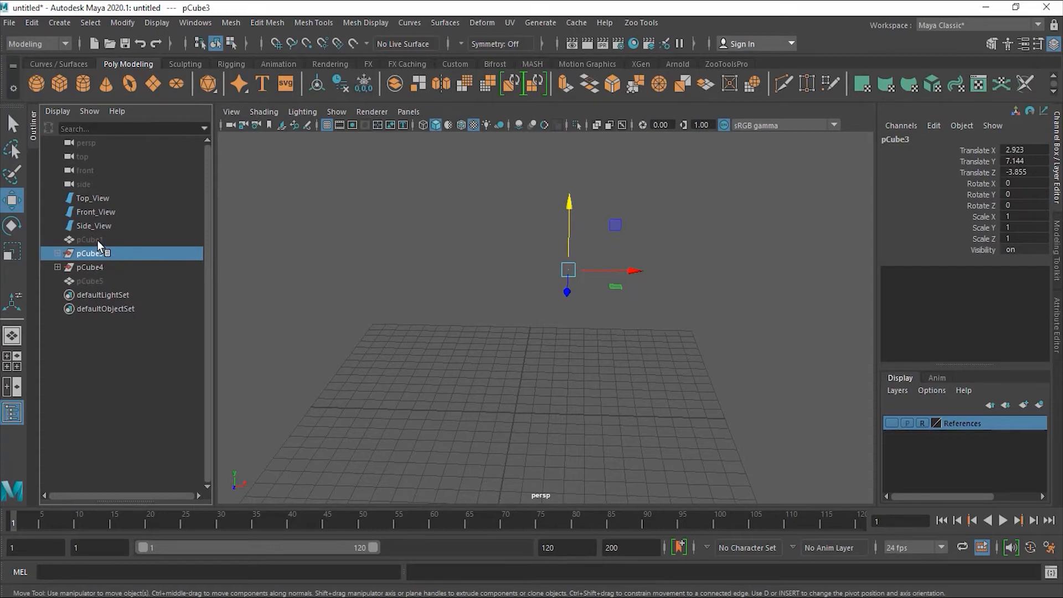
pyautogui.hotkey('ctrl', 'z')
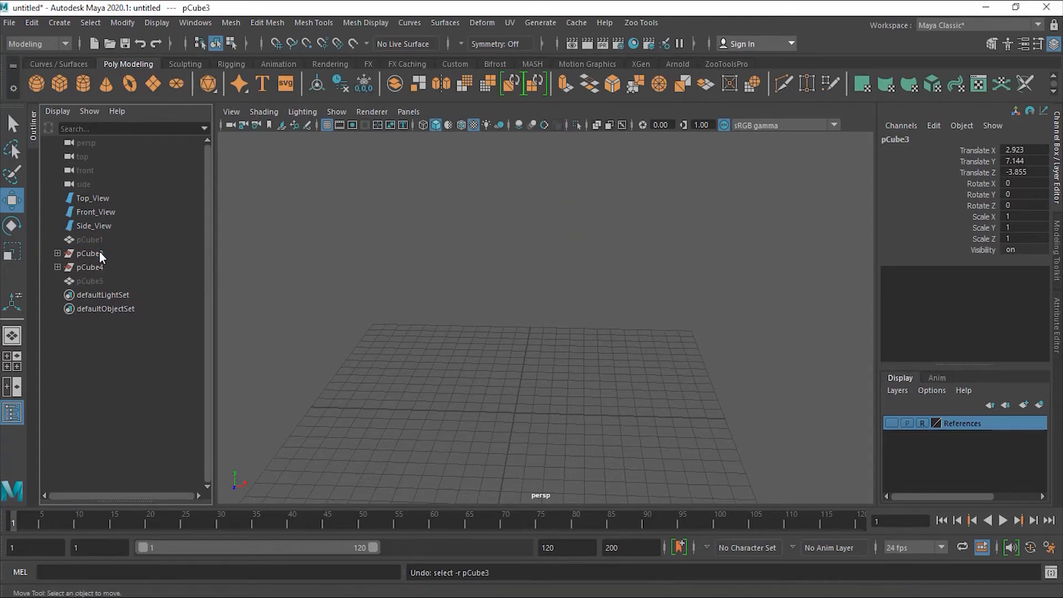
pyautogui.hotkey('ctrl', 'z')
pyautogui.hotkey('ctrl', 'z')
# Delete the construction history of the backrest mesh pCube5
pyautogui.click(504, 265)
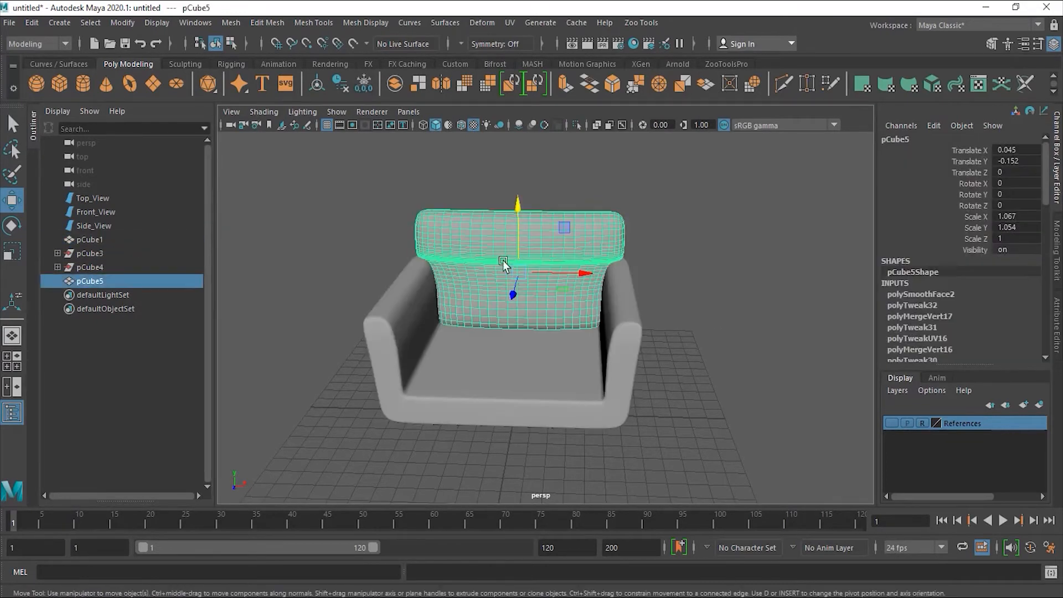
pyautogui.click(59, 22)
pyautogui.click(33, 24)
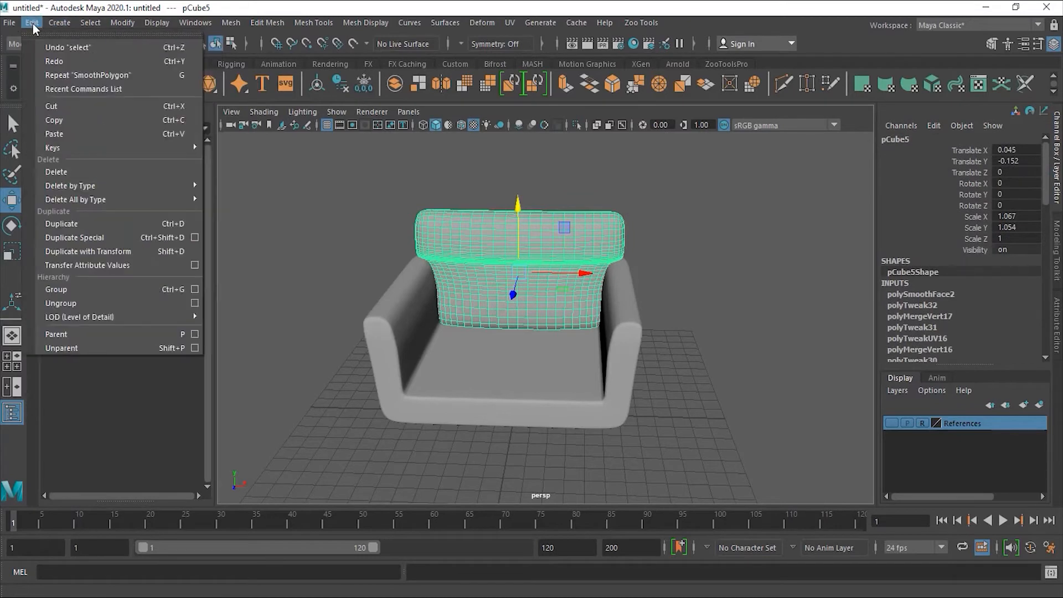
pyautogui.moveTo(139, 192)
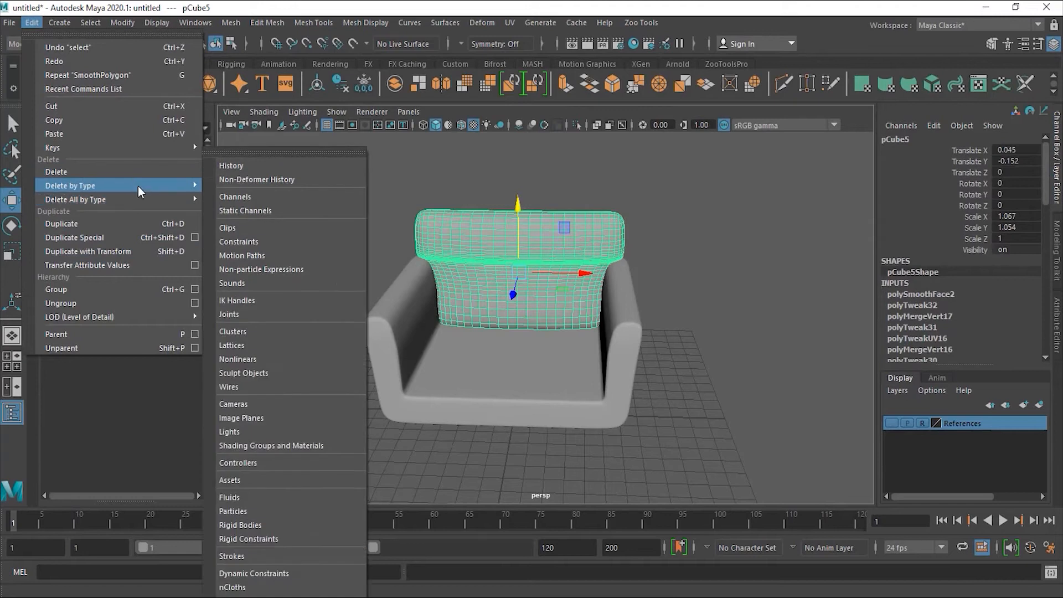
pyautogui.click(252, 188)
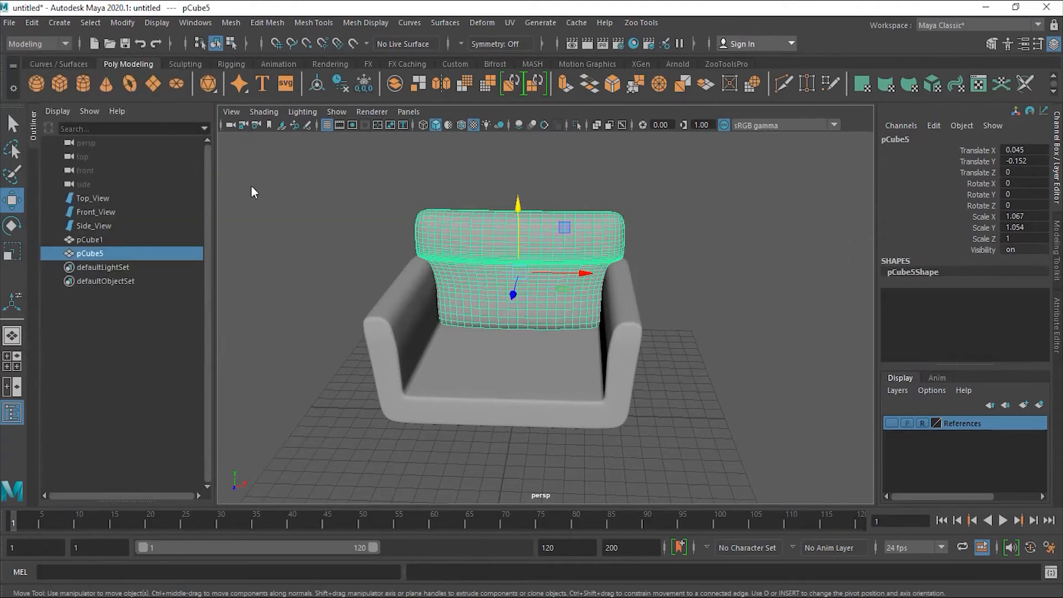
# Delete the construction history of the seat and armrest mesh pCube1, then clear the selection
pyautogui.click(608, 339)
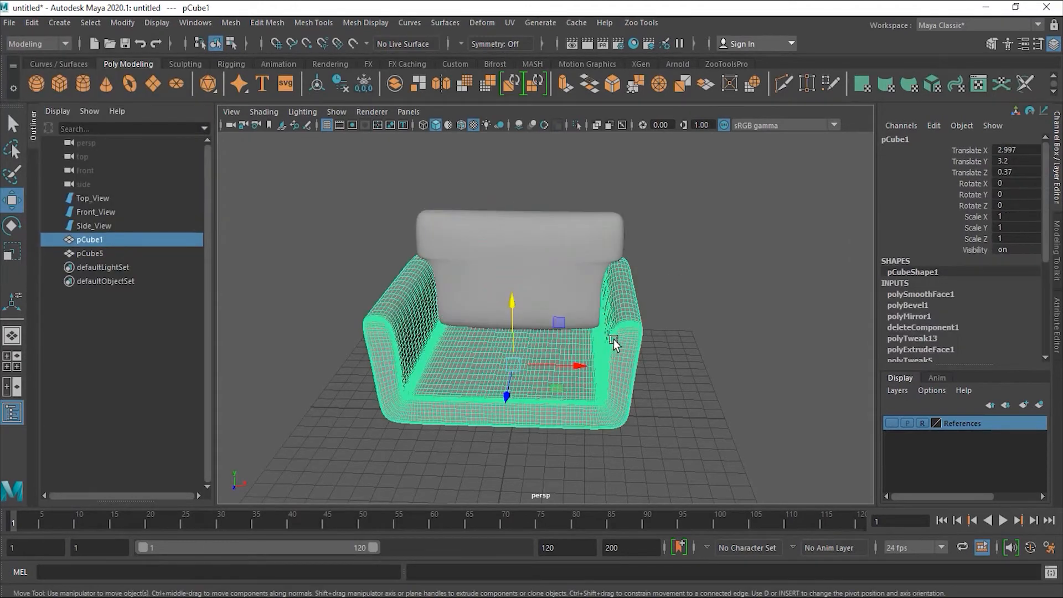
pyautogui.click(60, 22)
pyautogui.moveTo(32, 23)
pyautogui.moveTo(115, 188)
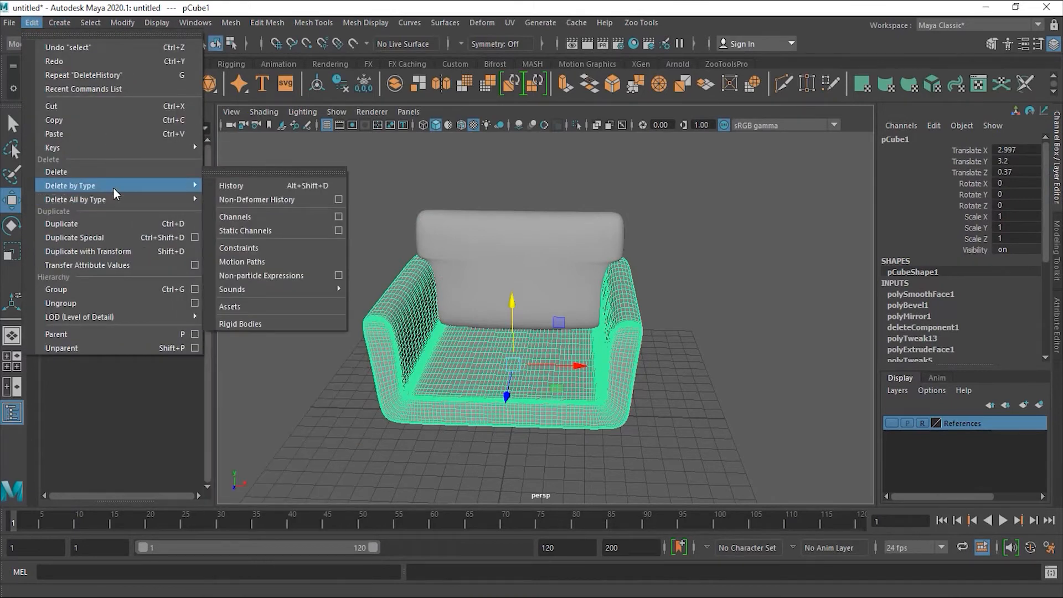
pyautogui.click(244, 187)
pyautogui.click(368, 205)
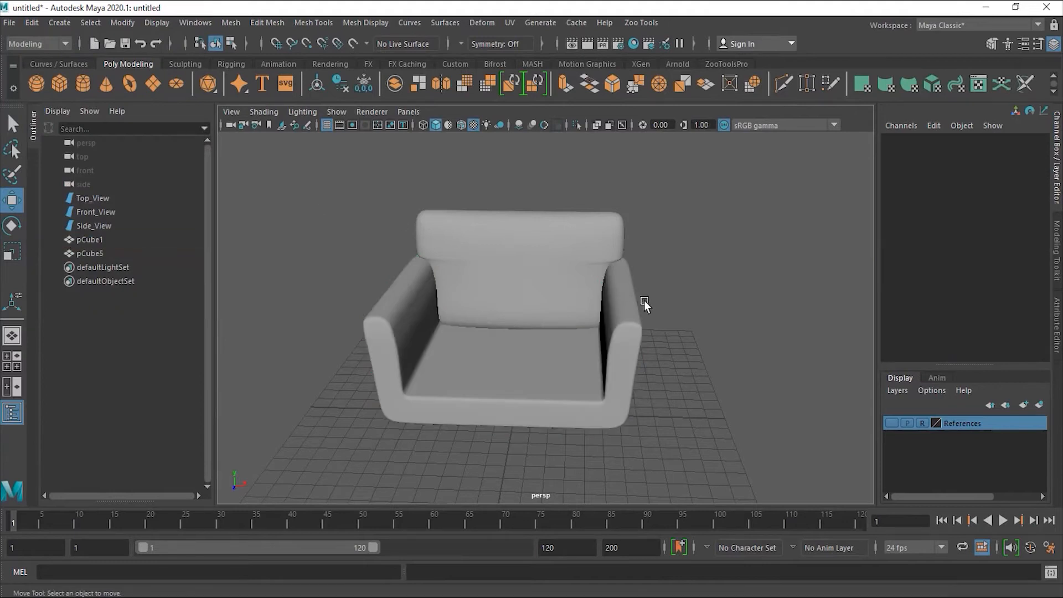
# Check the seat and backrest meshes individually and from an angle, then hide both of them
pyautogui.click(628, 340)
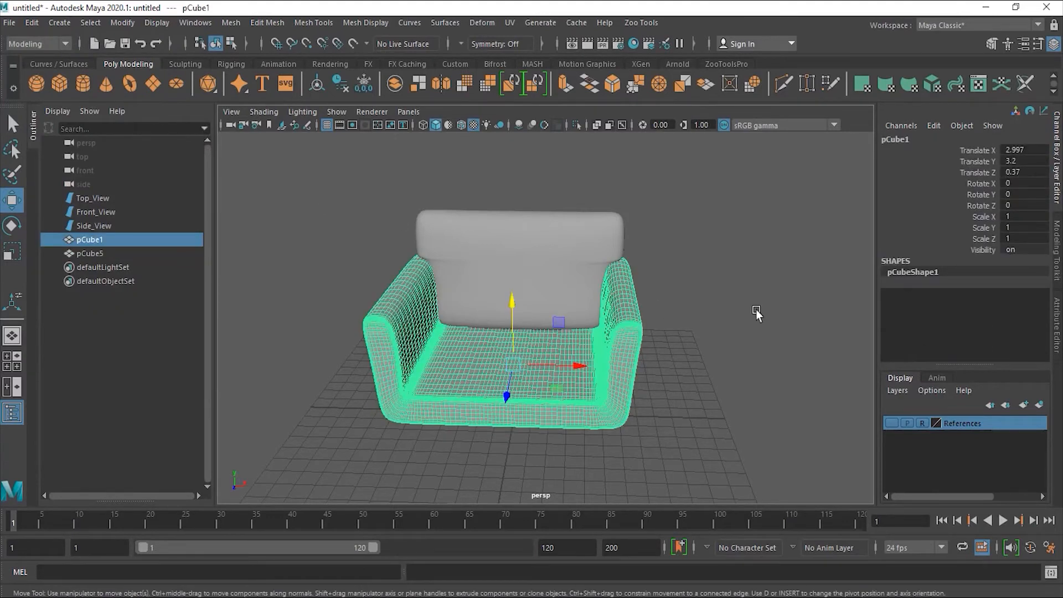
pyautogui.click(695, 294)
pyautogui.click(547, 344)
pyautogui.scroll(3, 738, 314)
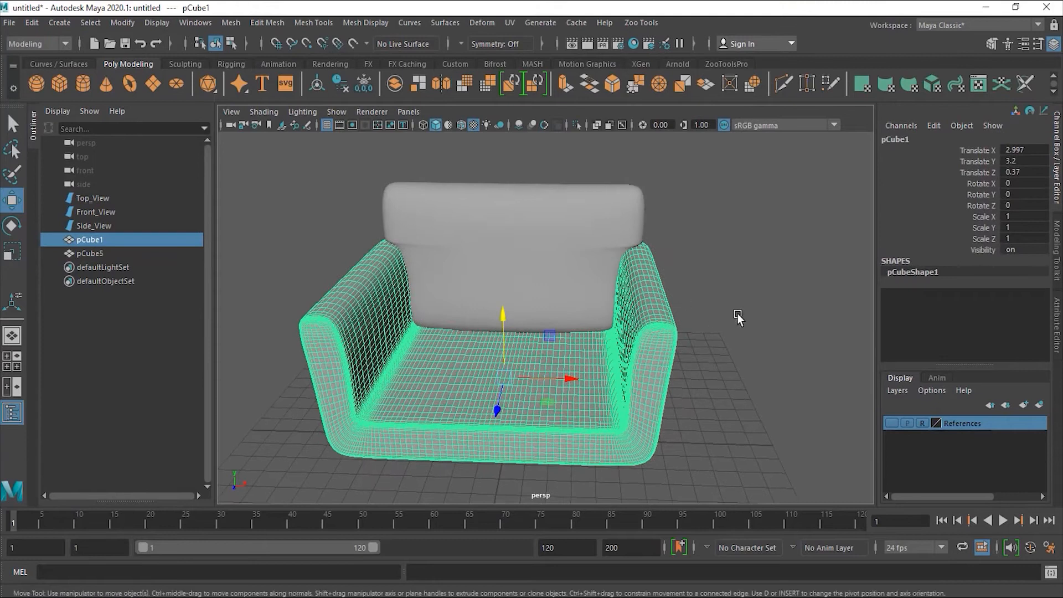
pyautogui.click(525, 238)
pyautogui.click(743, 291)
pyautogui.keyDown('alt'); pyautogui.moveTo(776, 297); pyautogui.dragTo(565, 313); pyautogui.keyUp('alt')
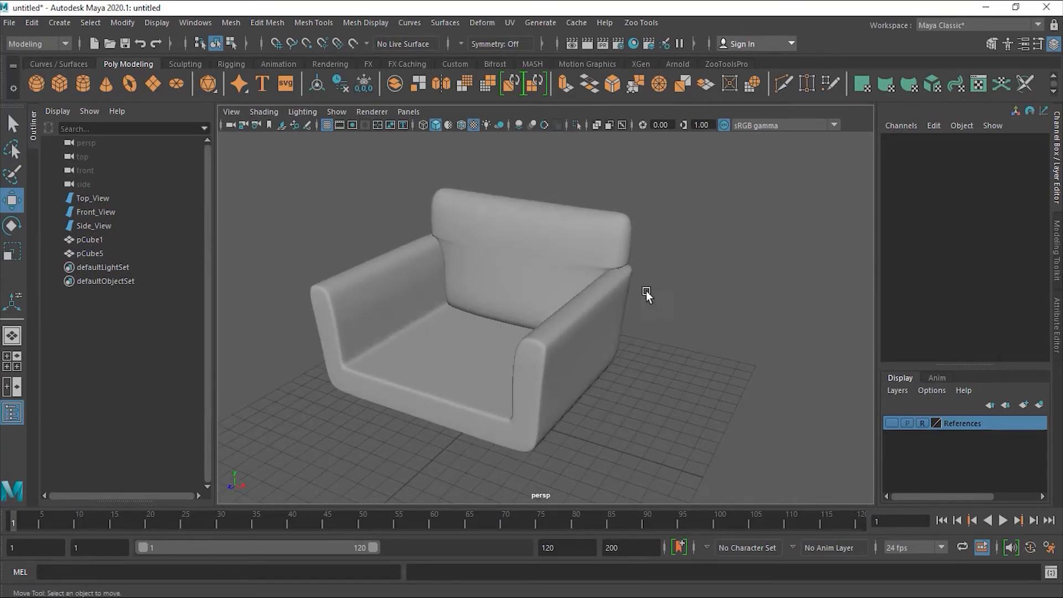
pyautogui.moveTo(348, 221); pyautogui.dragTo(624, 325)
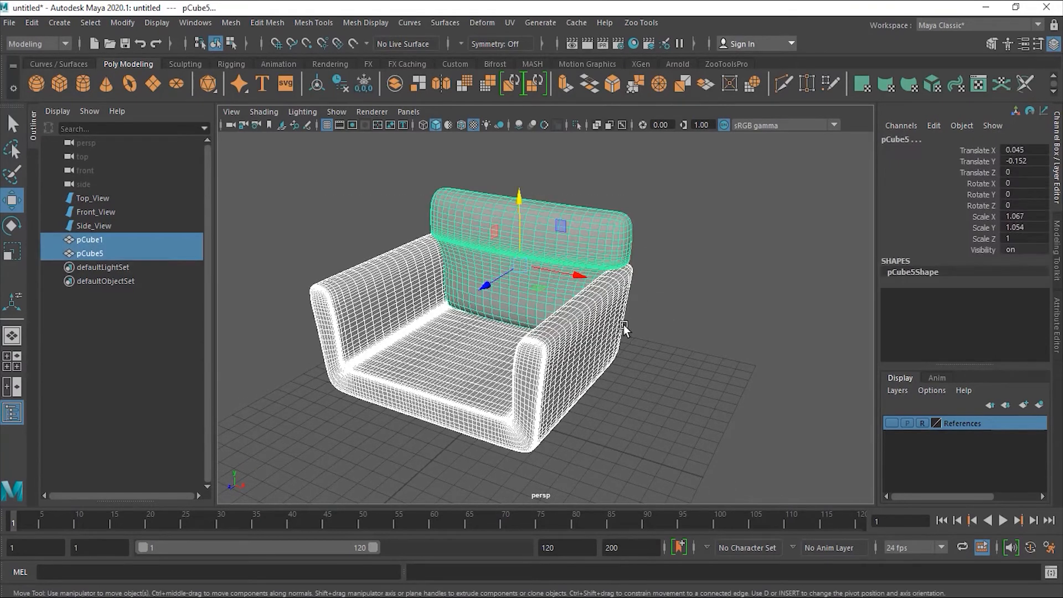
pyautogui.hotkey('ctrl', 'h')
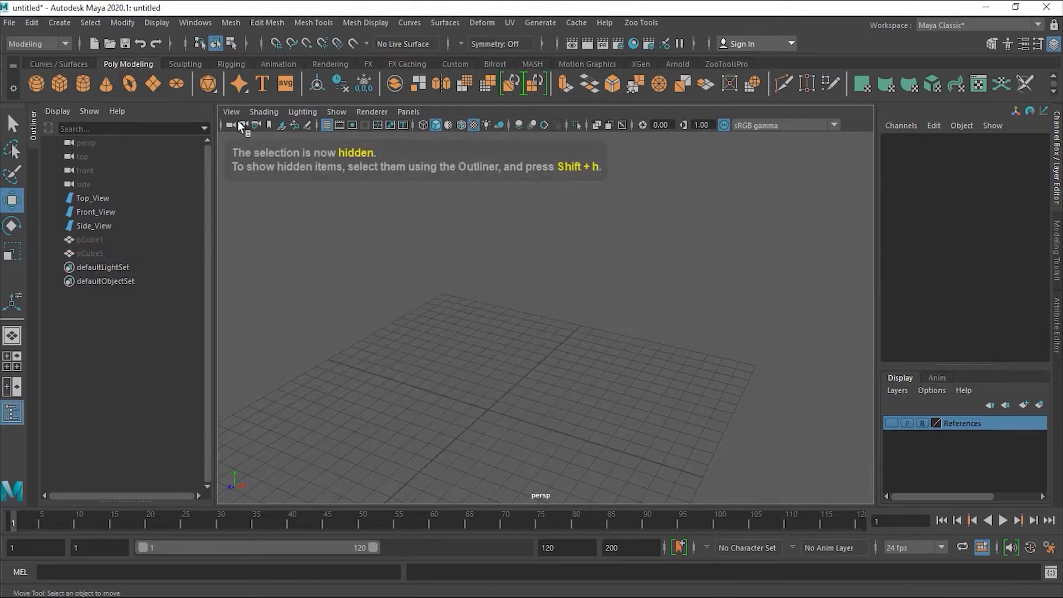
# Create a polygon cylinder near the grid centre with a radius of about 5.242 and a height of about 10.229
pyautogui.click(82, 84)
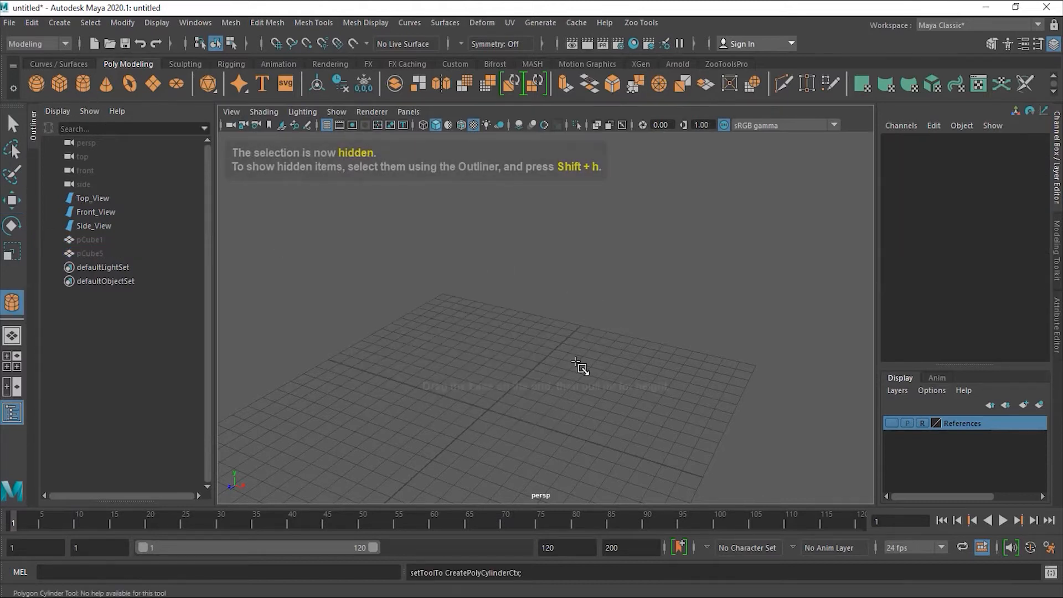
pyautogui.keyDown('alt'); pyautogui.moveTo(496, 367); pyautogui.dragTo(473, 391); pyautogui.keyUp('alt')
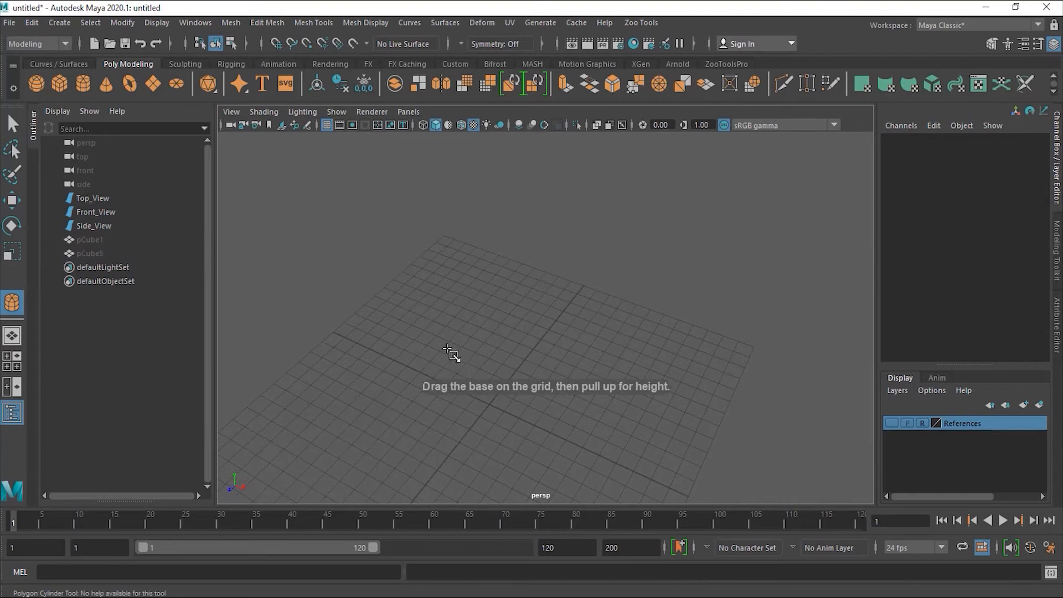
pyautogui.keyDown('alt'); pyautogui.moveTo(521, 332); pyautogui.dragTo(484, 268, button='middle'); pyautogui.keyUp('alt')
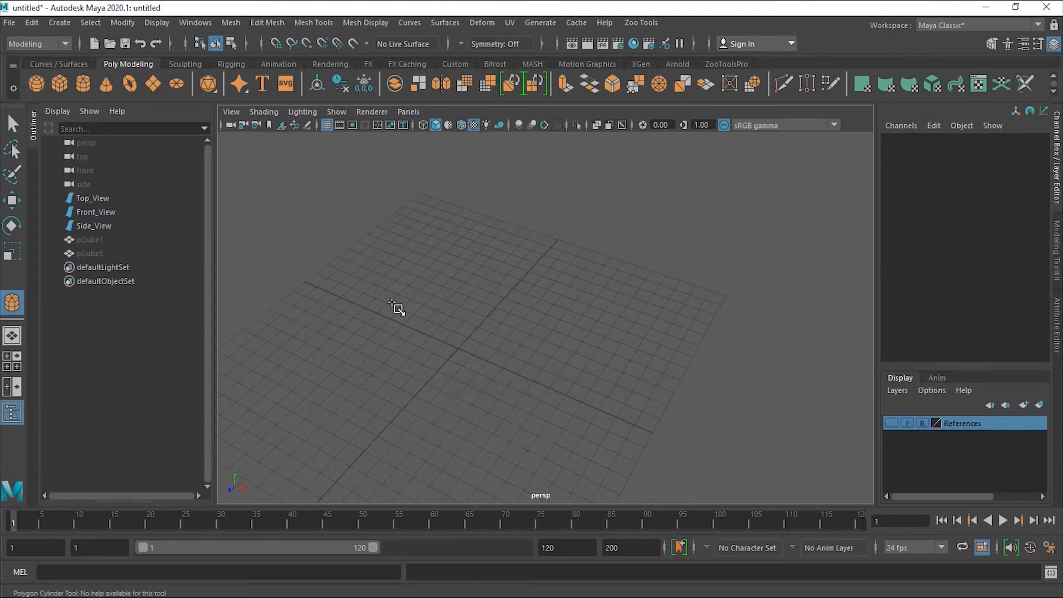
pyautogui.moveTo(397, 309); pyautogui.dragTo(388, 173)
pyautogui.moveTo(455, 288); pyautogui.dragTo(459, 350)
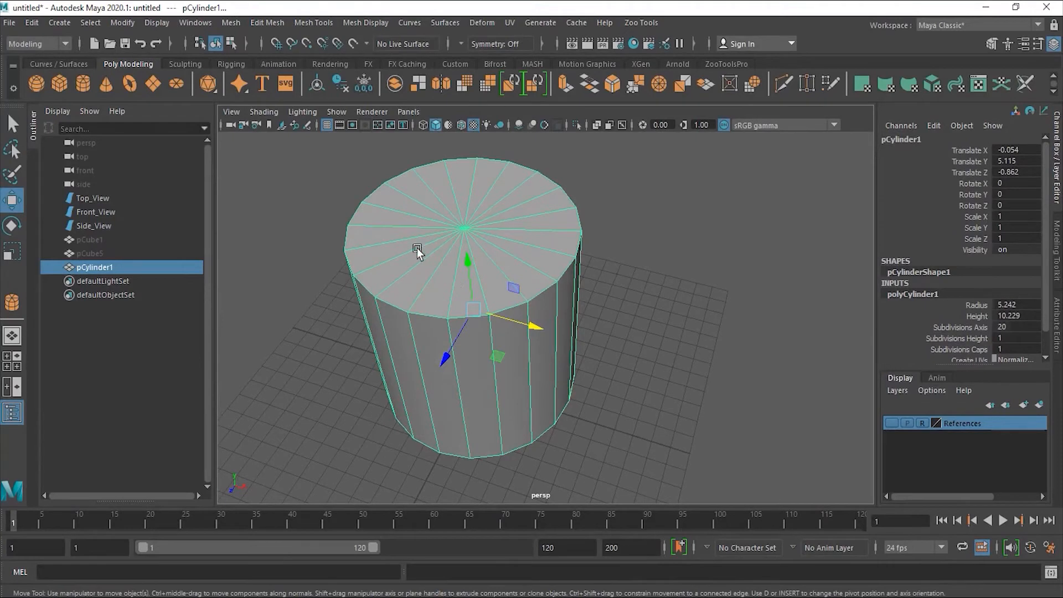
# Switch the cylinder to face mode, try to select its top cap faces, and clear the selection
pyautogui.rightClick(452, 247)
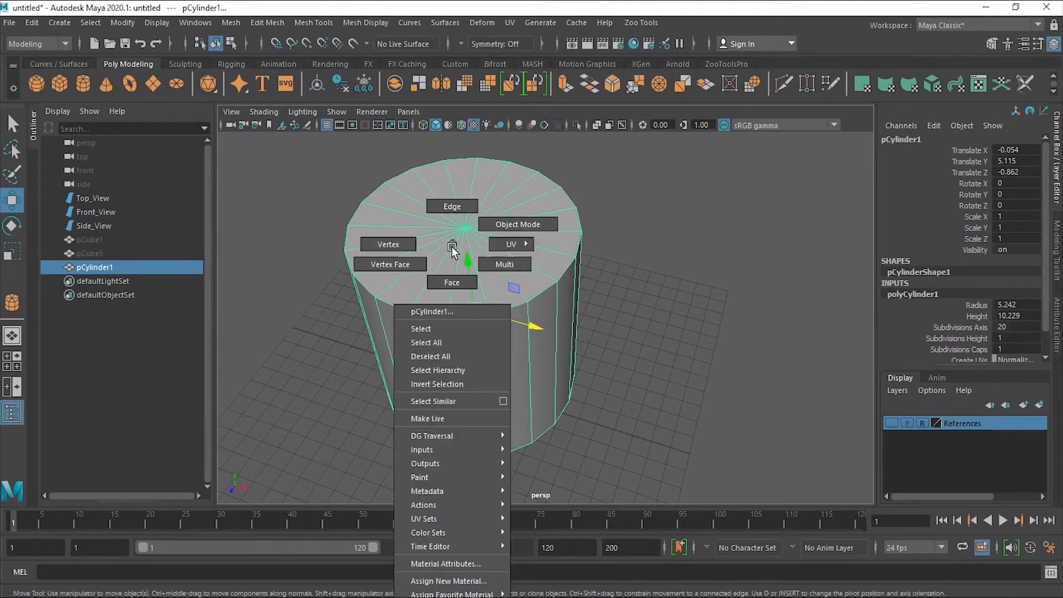
pyautogui.click(452, 283)
pyautogui.click(466, 285)
pyautogui.click(466, 285)
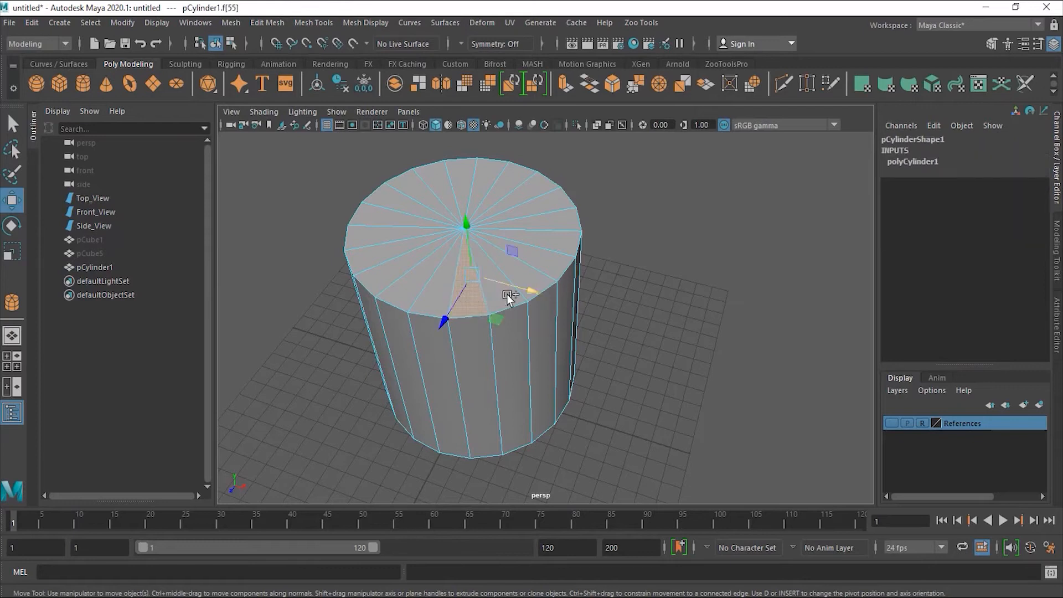
pyautogui.click(466, 185)
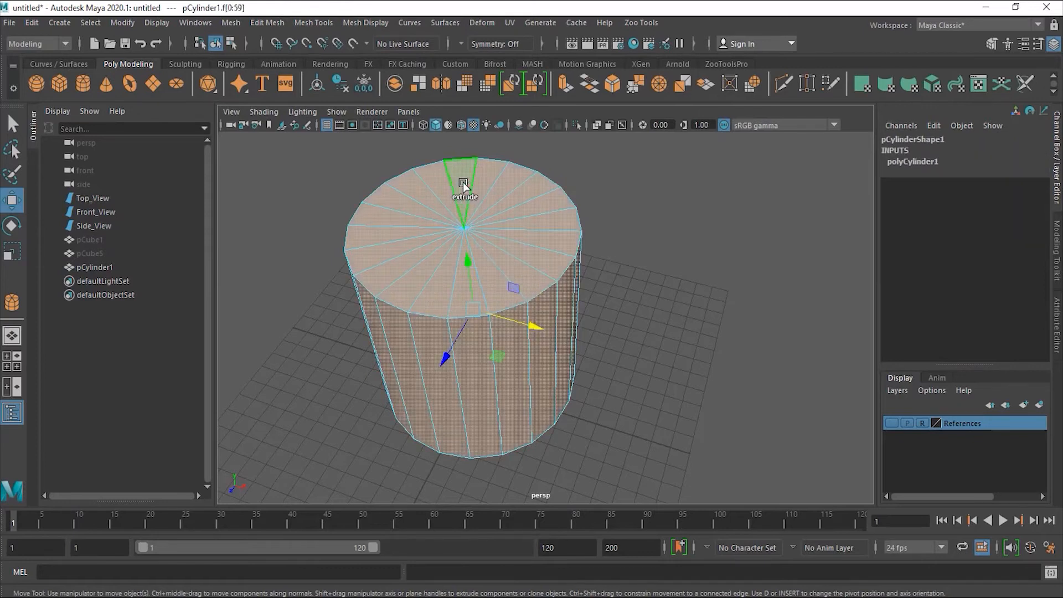
pyautogui.click(636, 197)
# Select all the triangular faces of the cylinder's top cap one after another
pyautogui.click(485, 285)
pyautogui.keyDown('shift'); pyautogui.click(466, 291); pyautogui.keyUp('shift')
pyautogui.keyDown('shift'); pyautogui.click(438, 289); pyautogui.keyUp('shift')
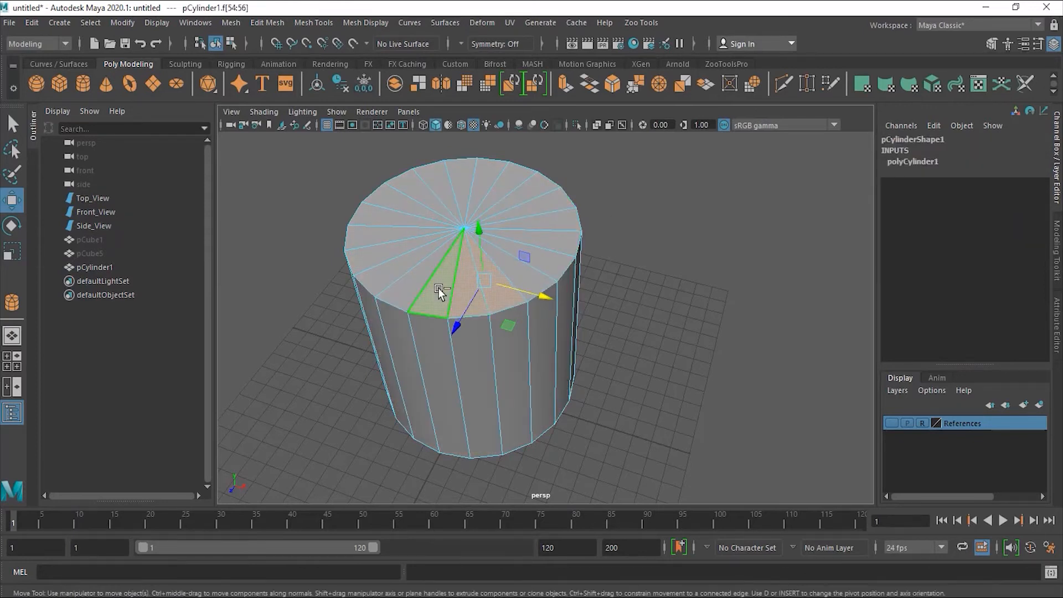
pyautogui.keyDown('shift'); pyautogui.click(421, 278); pyautogui.keyUp('shift')
pyautogui.keyDown('shift'); pyautogui.click(399, 263); pyautogui.keyUp('shift')
pyautogui.keyDown('shift'); pyautogui.click(399, 262); pyautogui.keyUp('shift')
pyautogui.keyDown('shift'); pyautogui.click(385, 247); pyautogui.keyUp('shift')
pyautogui.keyDown('shift'); pyautogui.click(377, 238); pyautogui.keyUp('shift')
pyautogui.keyDown('shift'); pyautogui.click(409, 198); pyautogui.keyUp('shift')
pyautogui.keyDown('shift'); pyautogui.click(427, 191); pyautogui.keyUp('shift')
pyautogui.keyDown('shift'); pyautogui.click(454, 184); pyautogui.keyUp('shift')
pyautogui.keyDown('shift'); pyautogui.click(435, 187); pyautogui.keyUp('shift')
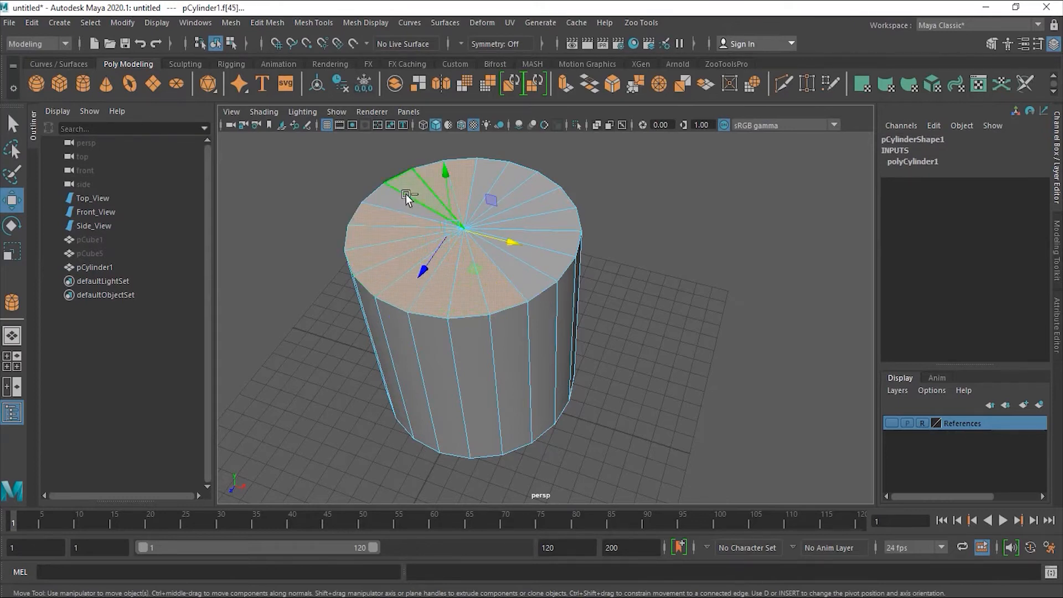
pyautogui.keyDown('shift'); pyautogui.click(472, 175); pyautogui.keyUp('shift')
pyautogui.keyDown('shift'); pyautogui.click(495, 176); pyautogui.keyUp('shift')
pyautogui.keyDown('shift'); pyautogui.click(511, 179); pyautogui.keyUp('shift')
pyautogui.keyDown('shift'); pyautogui.click(534, 189); pyautogui.keyUp('shift')
pyautogui.keyDown('shift'); pyautogui.click(545, 203); pyautogui.keyUp('shift')
pyautogui.keyDown('shift'); pyautogui.click(550, 220); pyautogui.keyUp('shift')
pyautogui.keyDown('shift'); pyautogui.click(550, 242); pyautogui.keyUp('shift')
pyautogui.keyDown('shift'); pyautogui.click(533, 267); pyautogui.keyUp('shift')
pyautogui.keyDown('shift'); pyautogui.click(524, 274); pyautogui.keyUp('shift')
pyautogui.keyDown('shift'); pyautogui.click(460, 173); pyautogui.keyUp('shift')
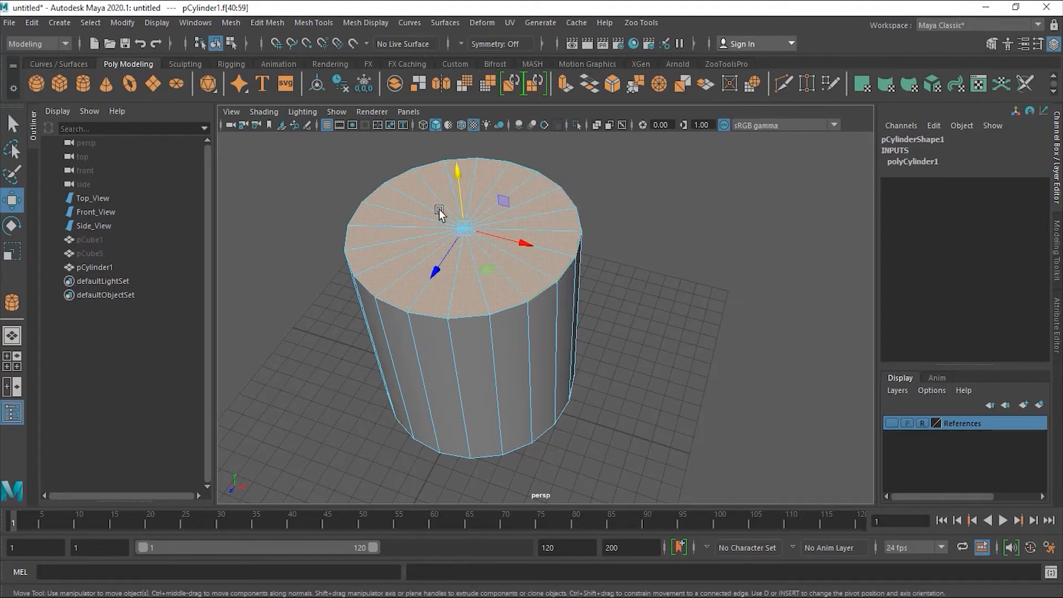
# Extrude the top cap faces with Offset 0.7, Thickness -0.2 and Divisions 2, keeping the faces together
pyautogui.keyDown('alt'); pyautogui.moveTo(440, 214); pyautogui.dragTo(499, 214, button='right'); pyautogui.keyUp('alt')
pyautogui.keyDown('alt'); pyautogui.moveTo(499, 214); pyautogui.dragTo(557, 259); pyautogui.keyUp('alt')
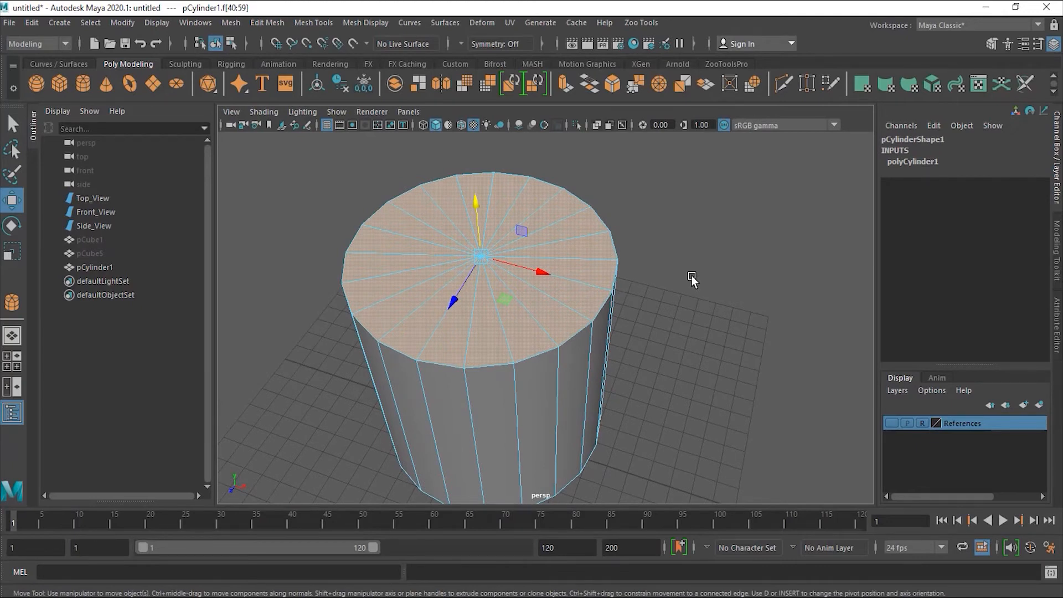
pyautogui.hotkey('ctrl', 'e')
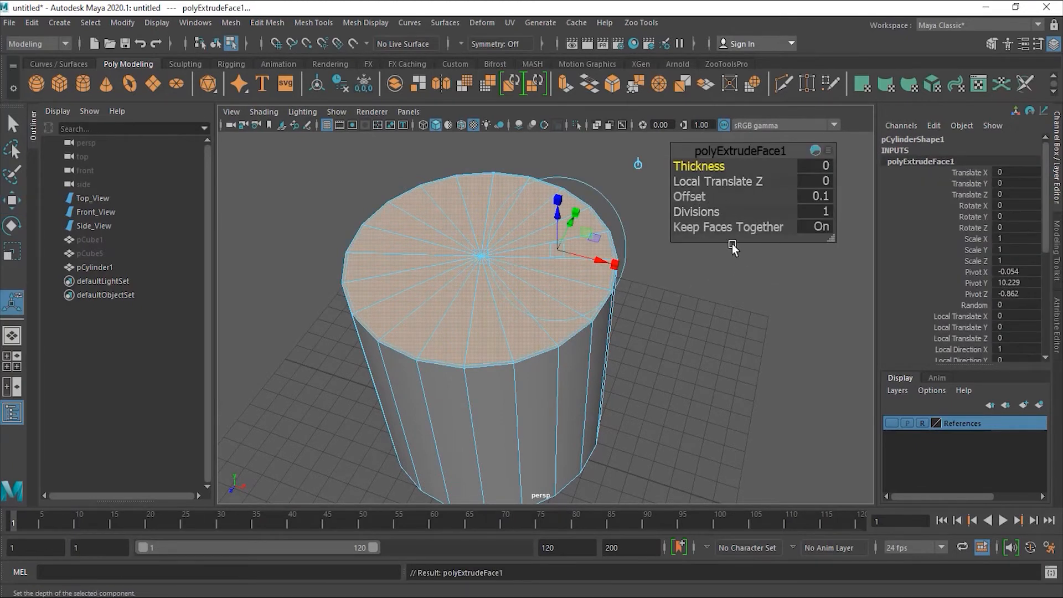
pyautogui.moveTo(692, 198)
pyautogui.mouseDown()
pyautogui.moveTo(704, 198)
pyautogui.moveTo(697, 208)
pyautogui.mouseUp()
pyautogui.moveTo(699, 167); pyautogui.dragTo(699, 172)
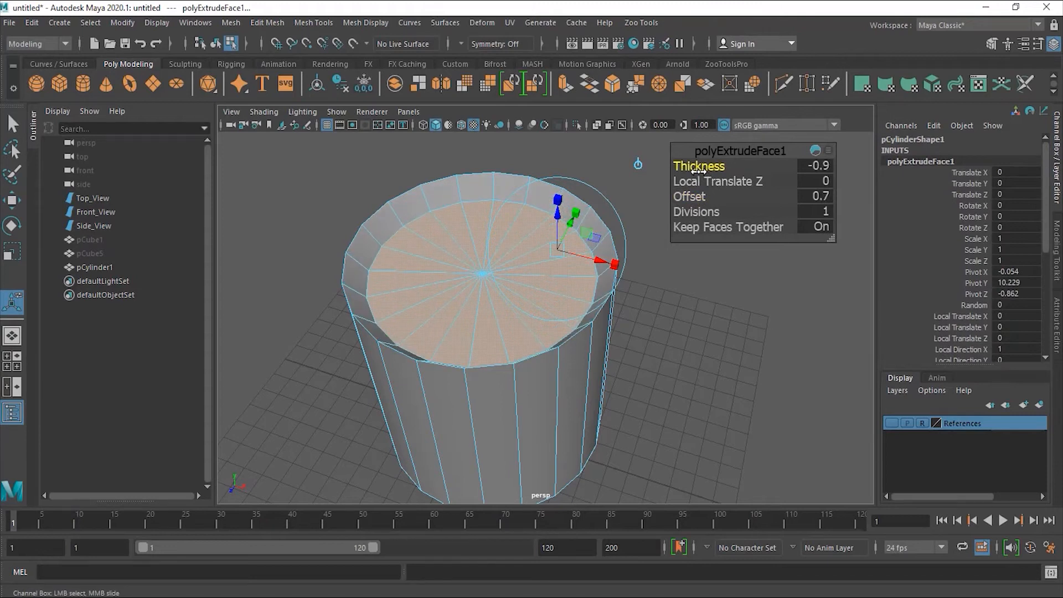
pyautogui.moveTo(699, 171); pyautogui.dragTo(712, 168)
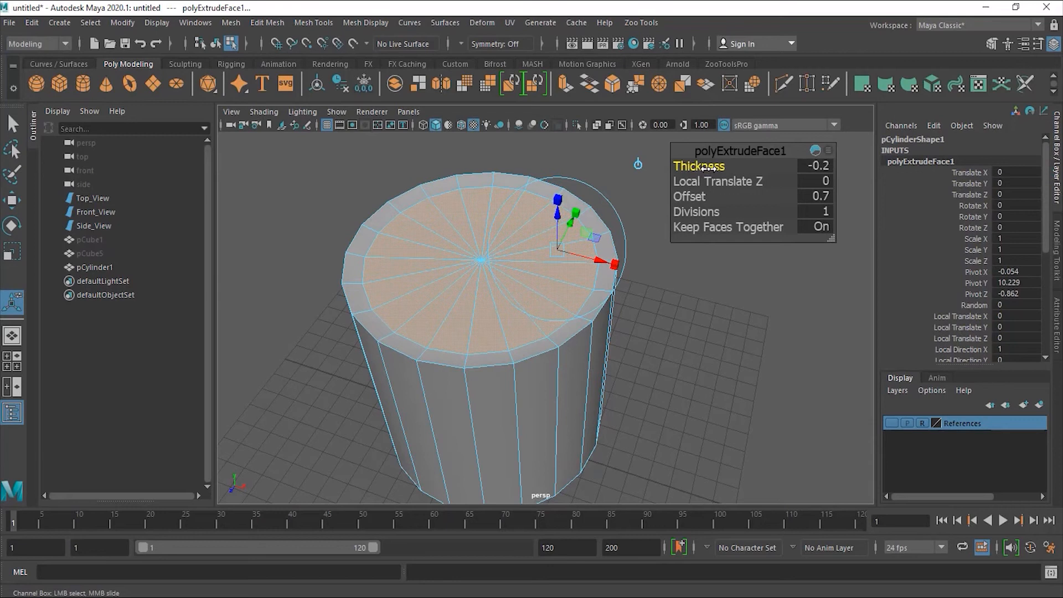
pyautogui.moveTo(713, 183); pyautogui.dragTo(705, 188)
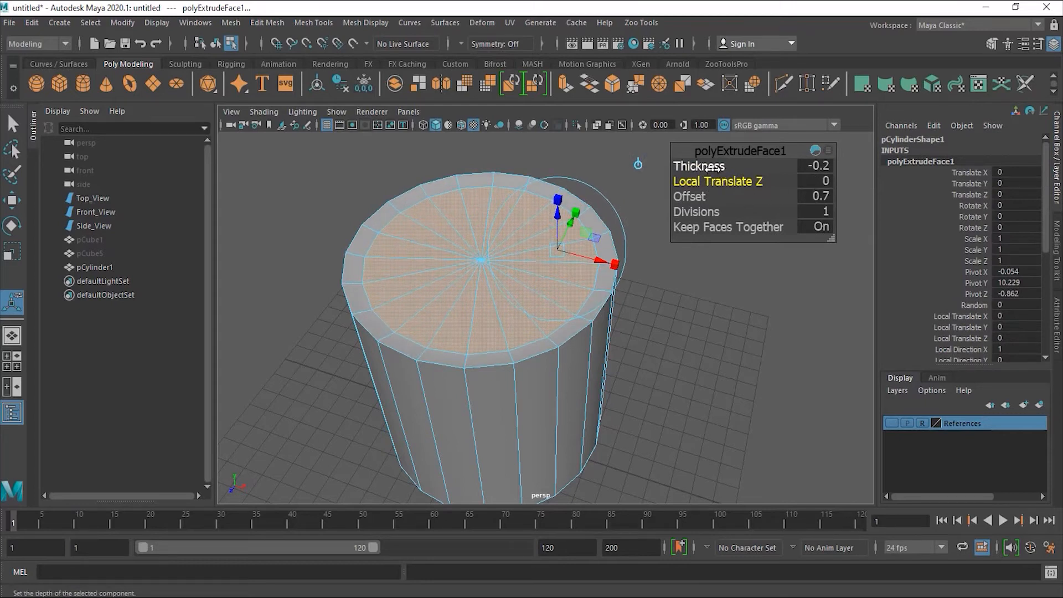
pyautogui.moveTo(707, 213); pyautogui.dragTo(711, 213)
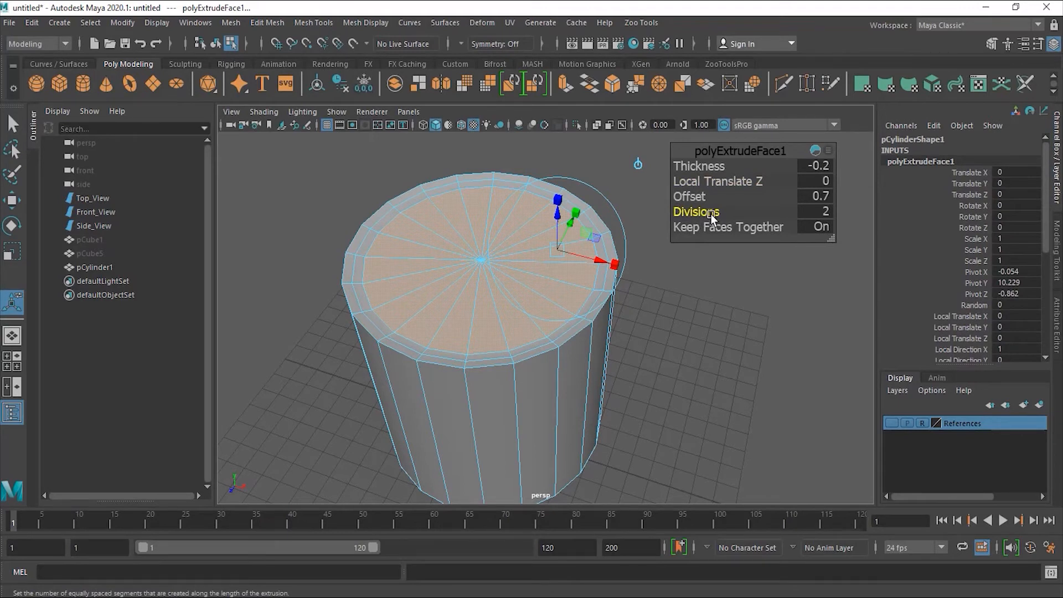
pyautogui.click(13, 202)
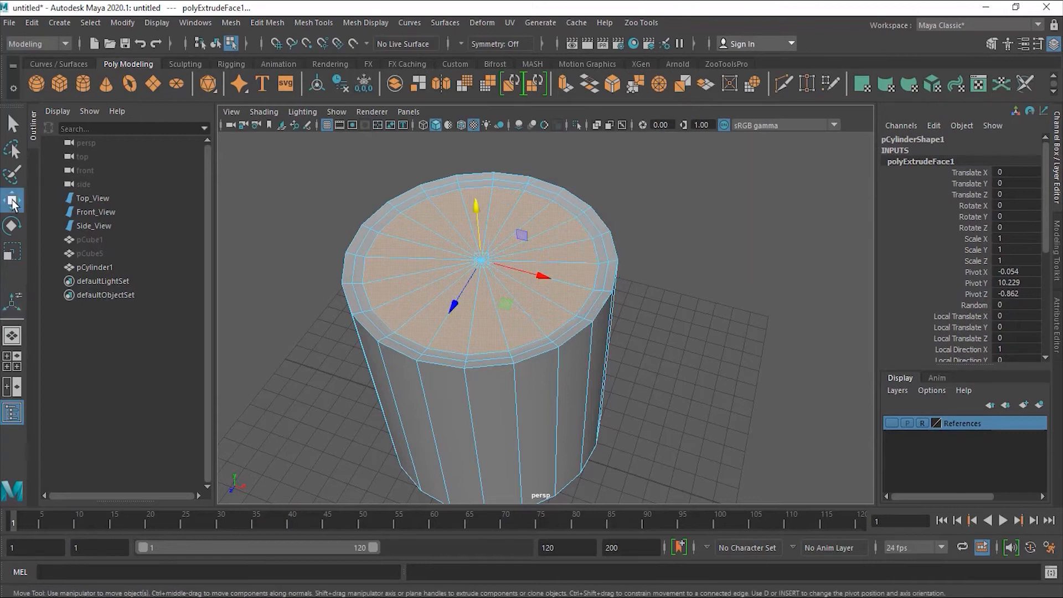
# Extrude the inner top cap faces down into the cylinder with Offset 0 and Thickness -4.6
pyautogui.keyDown('alt'); pyautogui.moveTo(686, 306); pyautogui.dragTo(507, 264); pyautogui.keyUp('alt')
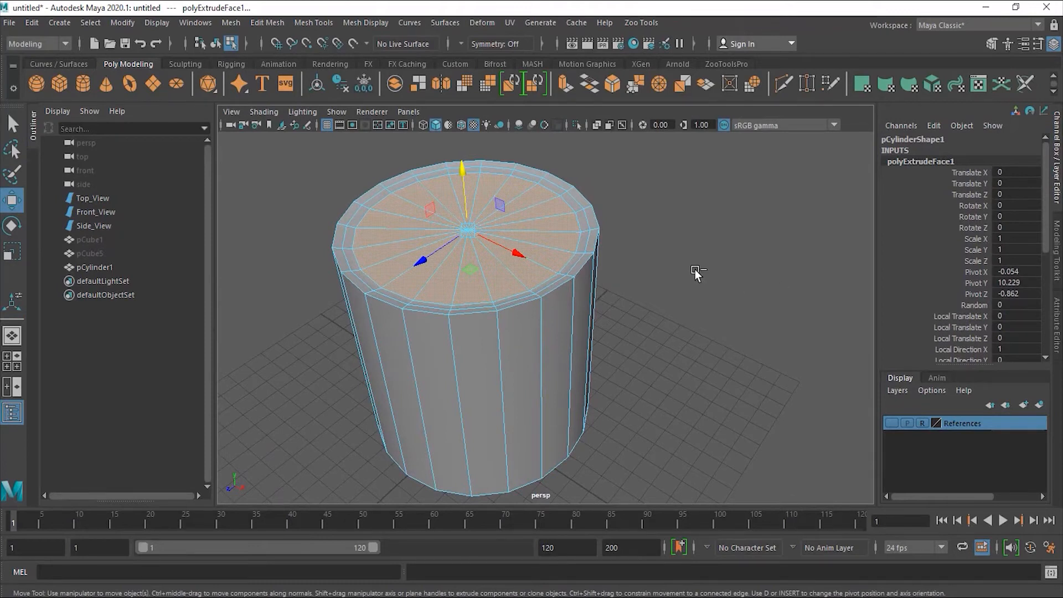
pyautogui.hotkey('ctrl', 'e')
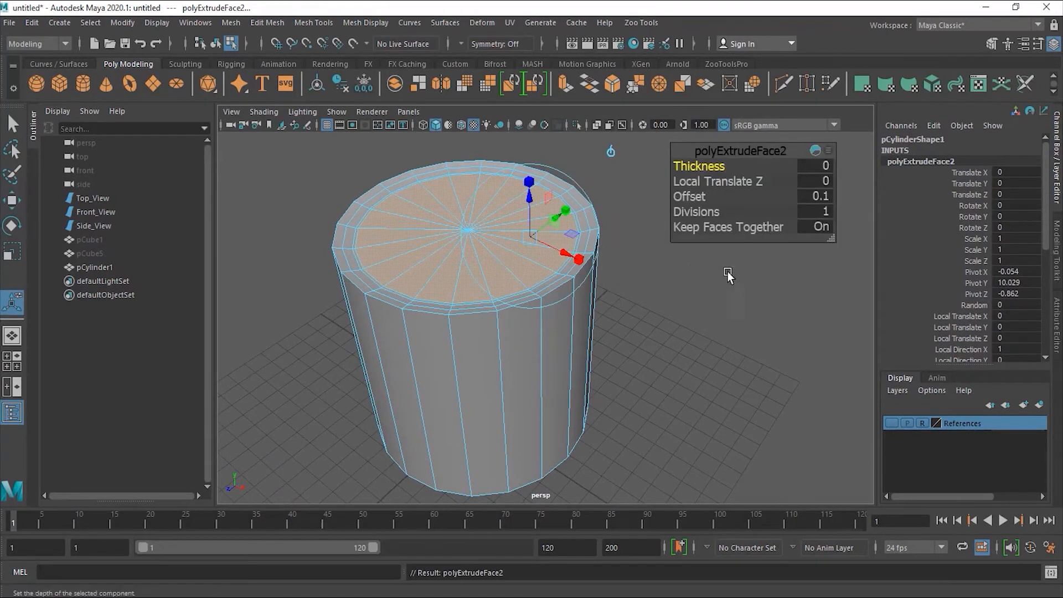
pyautogui.click(810, 194)
pyautogui.write('0')
pyautogui.moveTo(715, 169); pyautogui.dragTo(680, 180)
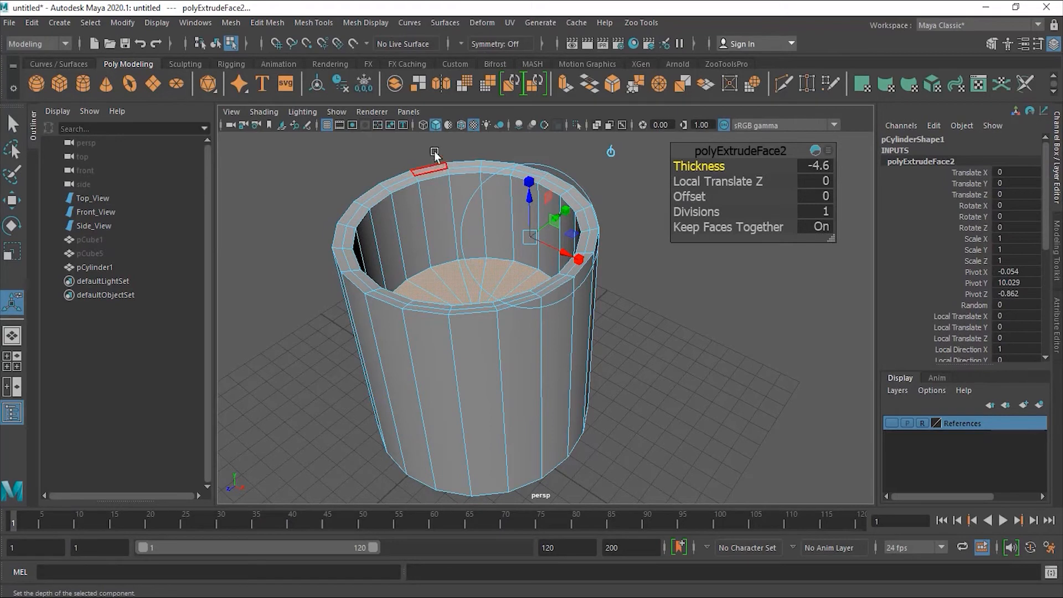
# Using wireframe display, deepen the inward extrusion to Thickness -9.2, then return to the Move tool and shaded display
pyautogui.click(423, 124)
pyautogui.keyDown('alt'); pyautogui.moveTo(662, 372); pyautogui.dragTo(668, 341); pyautogui.keyUp('alt')
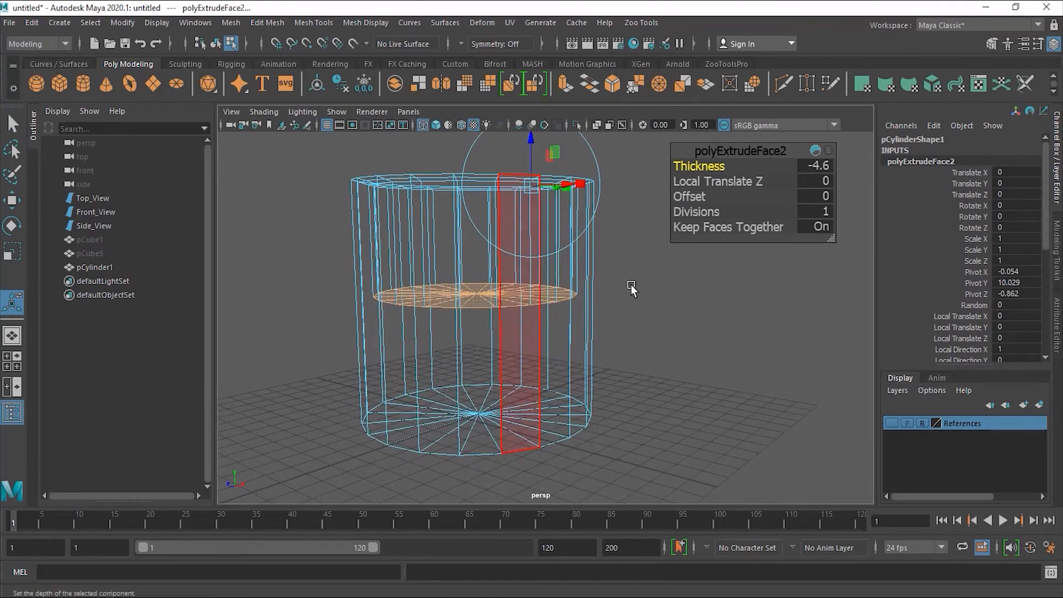
pyautogui.moveTo(689, 173); pyautogui.dragTo(696, 174)
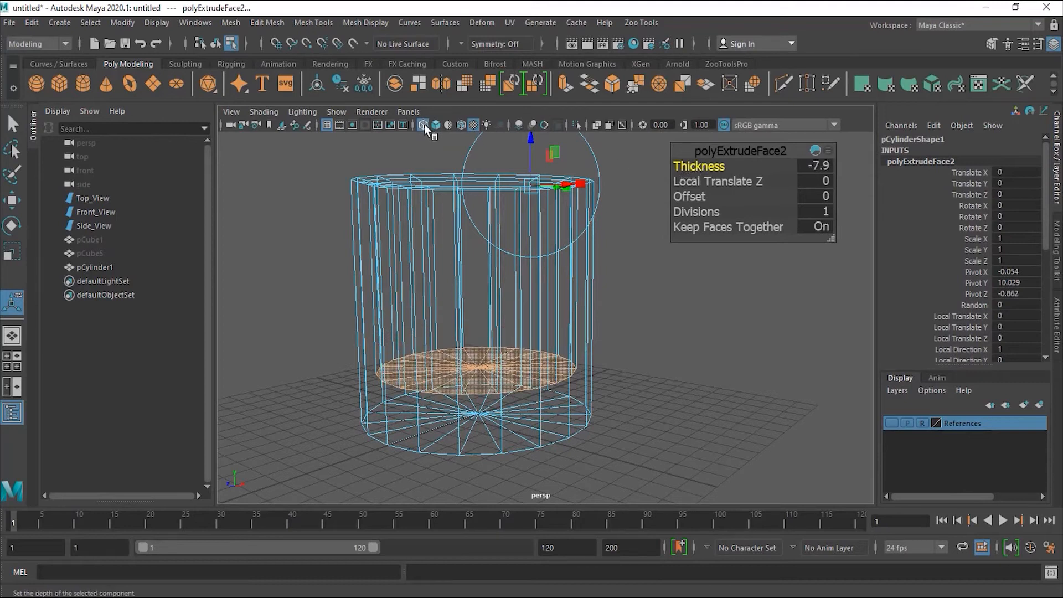
pyautogui.moveTo(701, 168); pyautogui.dragTo(704, 170)
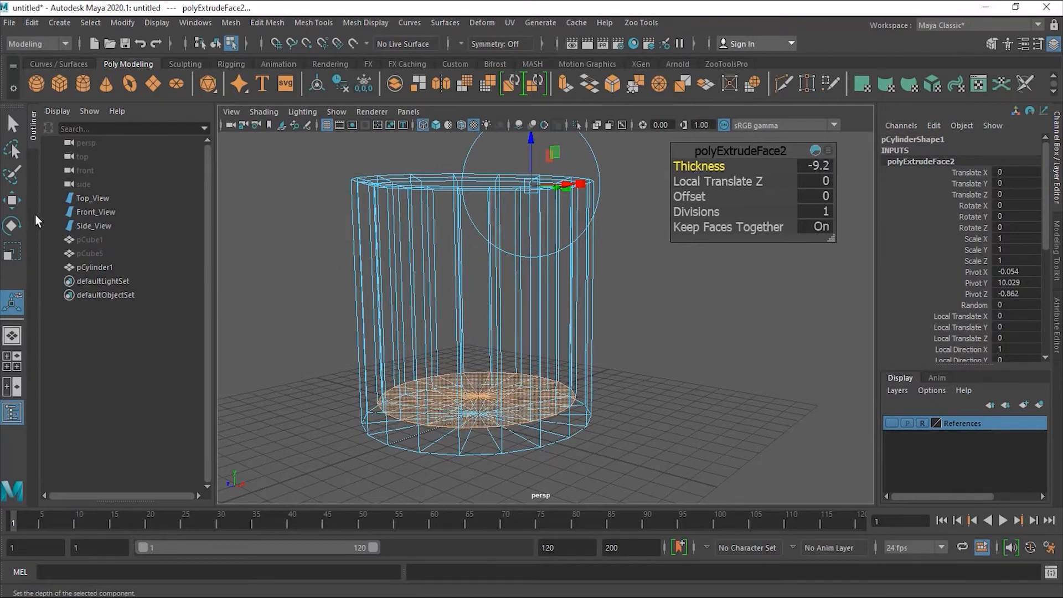
pyautogui.click(18, 201)
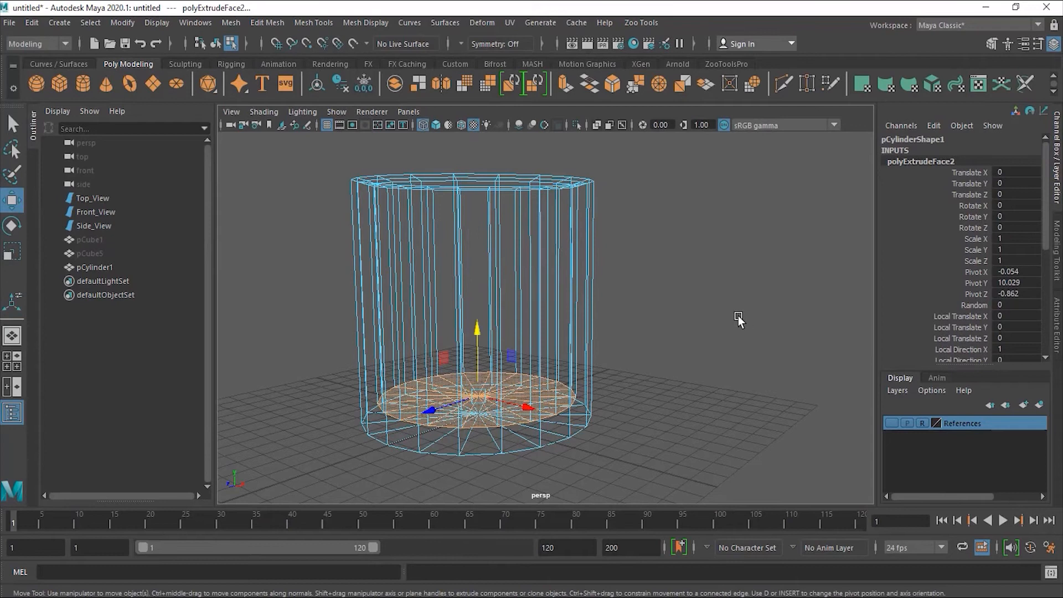
pyautogui.click(436, 124)
pyautogui.moveTo(534, 202)
pyautogui.keyDown('alt'); pyautogui.mouseDown()
pyautogui.moveTo(691, 301)
pyautogui.moveTo(638, 302)
pyautogui.moveTo(671, 270)
pyautogui.moveTo(645, 274)
pyautogui.moveTo(719, 277)
pyautogui.moveTo(709, 266)
pyautogui.moveTo(603, 307)
pyautogui.moveTo(693, 285)
pyautogui.mouseUp(); pyautogui.keyUp('alt')
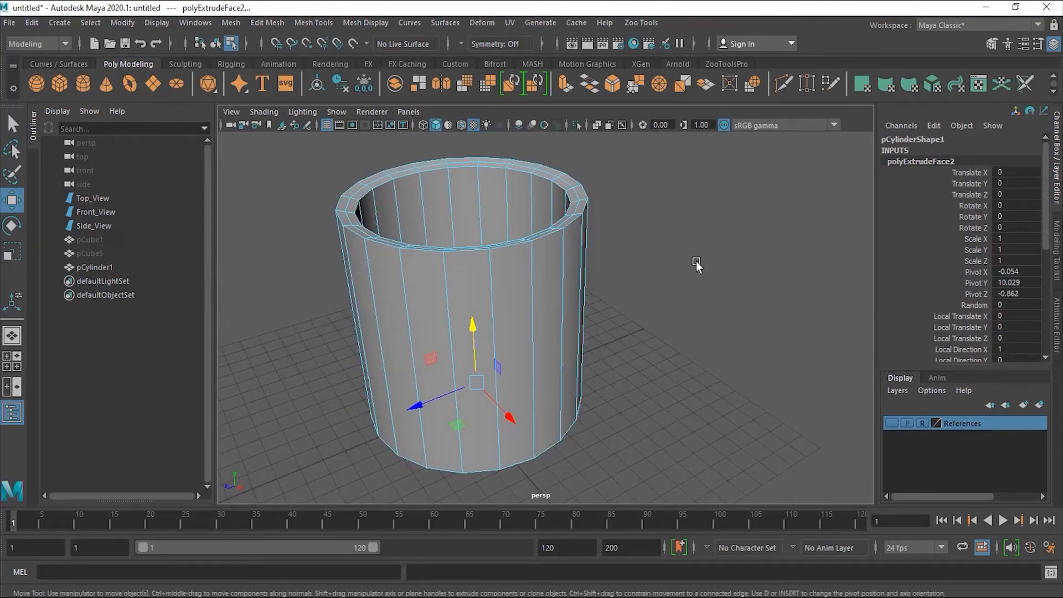
# Insert four horizontal edge loops around the cylinder's outer wall, two near the rim and two near the base
pyautogui.keyDown('alt'); pyautogui.moveTo(649, 274); pyautogui.dragTo(646, 244); pyautogui.keyUp('alt')
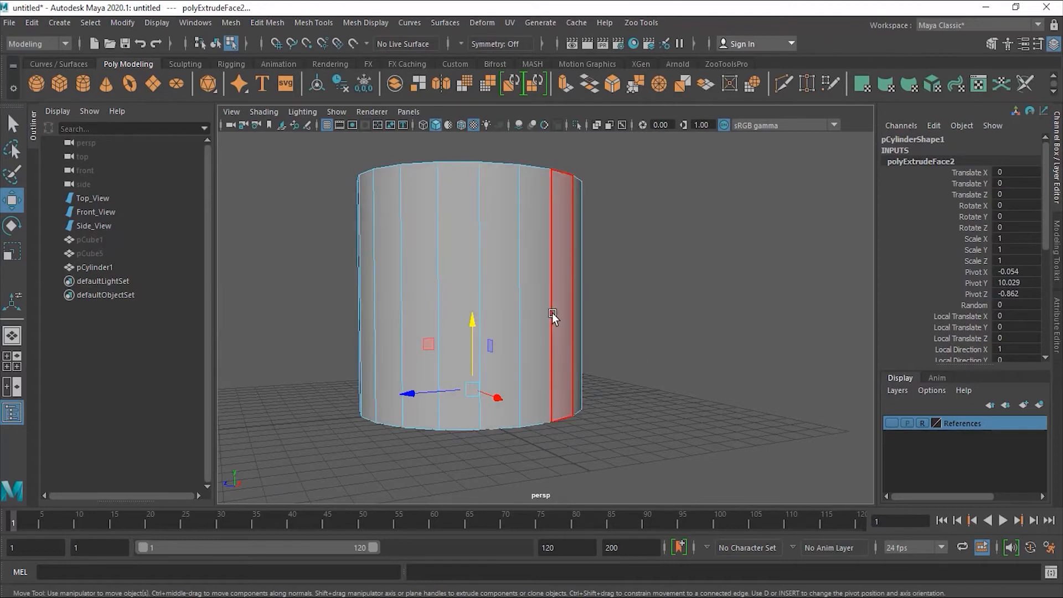
pyautogui.moveTo(553, 314); pyautogui.dragTo(550, 207, button='right')
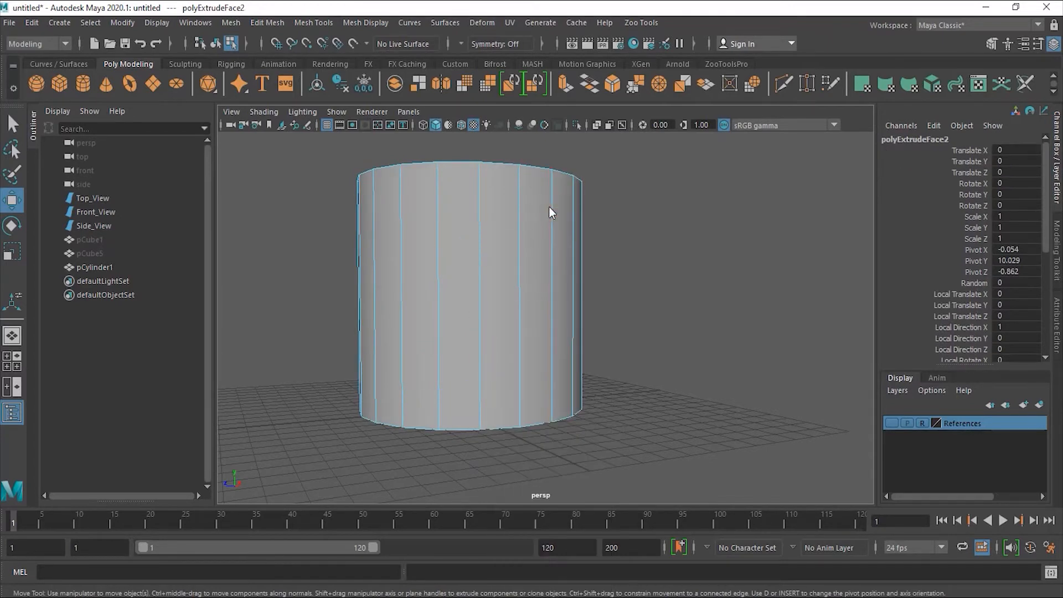
pyautogui.click(318, 24)
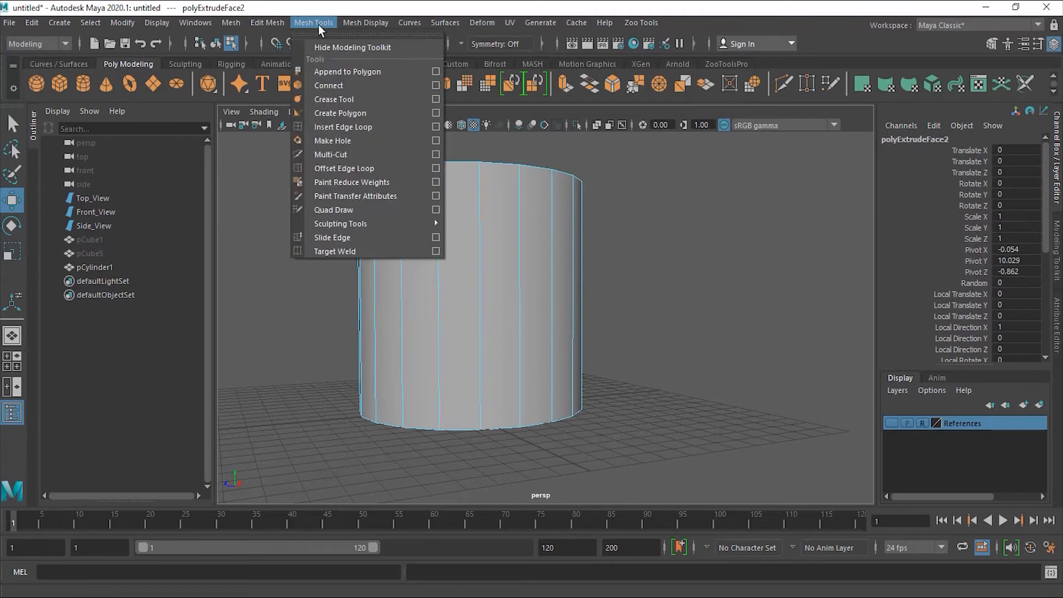
pyautogui.click(354, 126)
pyautogui.moveTo(520, 203); pyautogui.dragTo(519, 235)
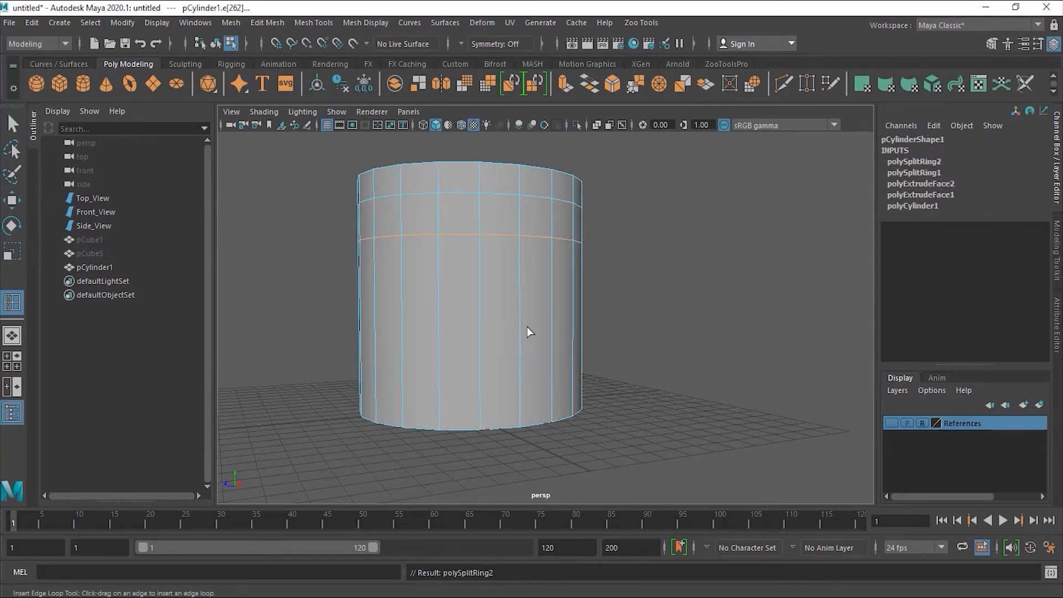
pyautogui.moveTo(519, 345); pyautogui.dragTo(520, 344)
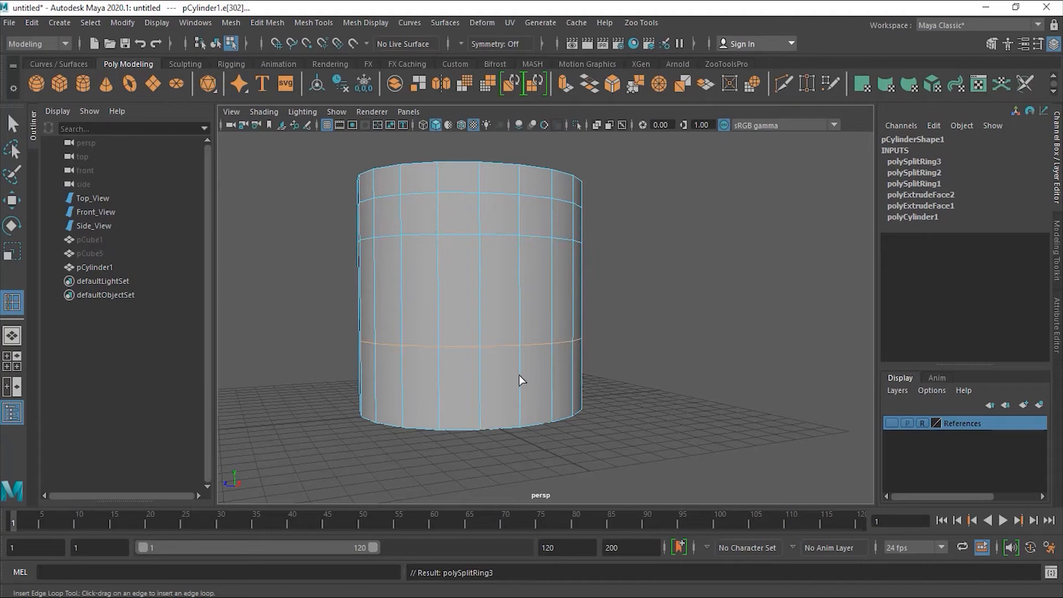
pyautogui.moveTo(519, 383); pyautogui.dragTo(520, 389)
pyautogui.click(520, 387)
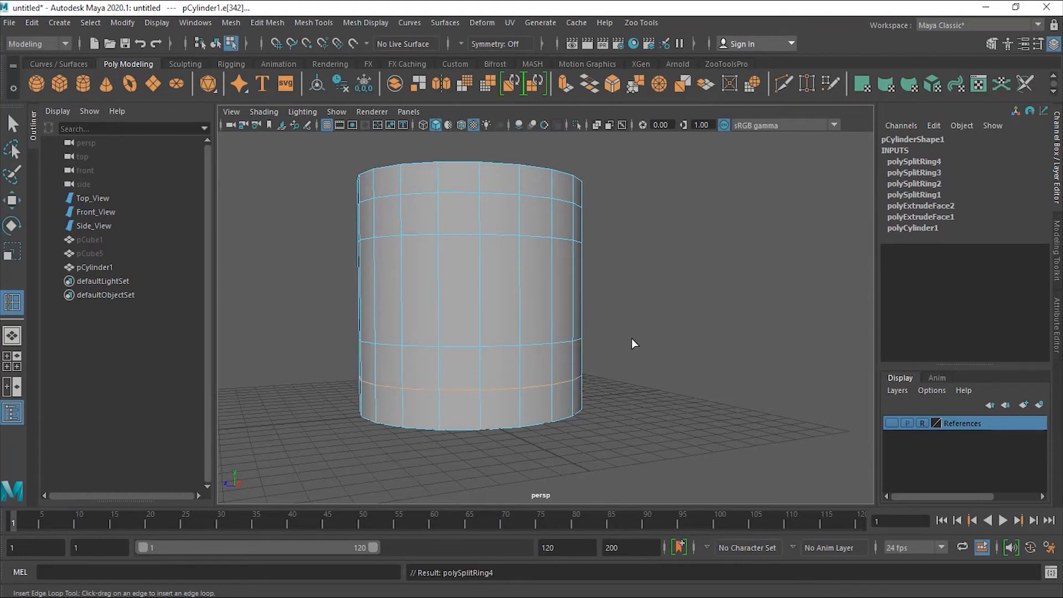
# Return the hollowed cylinder to object mode and select it
pyautogui.keyDown('alt'); pyautogui.moveTo(632, 337); pyautogui.dragTo(517, 241); pyautogui.keyUp('alt')
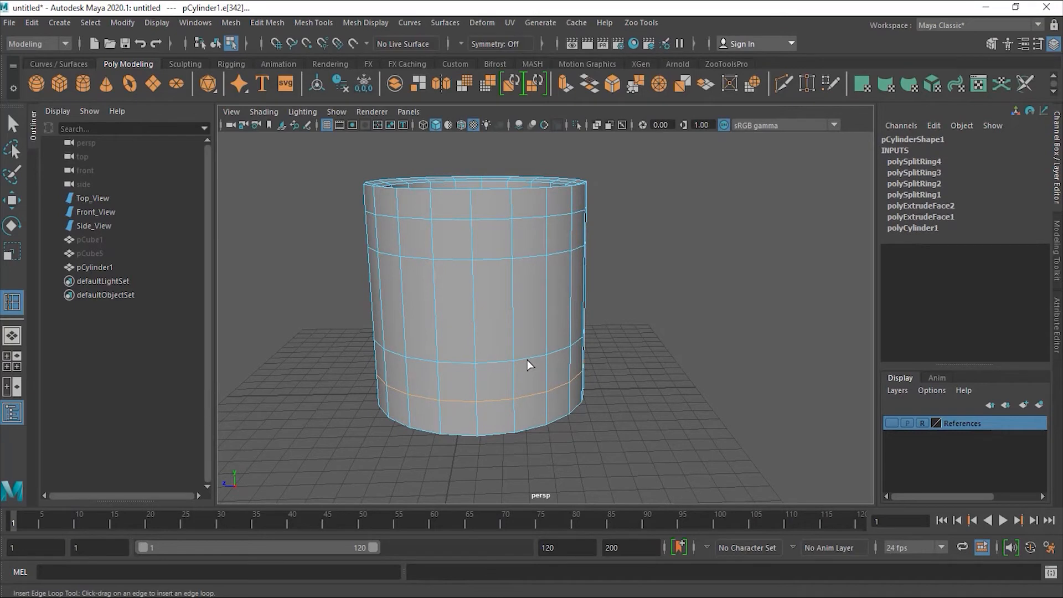
pyautogui.moveTo(527, 360); pyautogui.dragTo(597, 237, button='right')
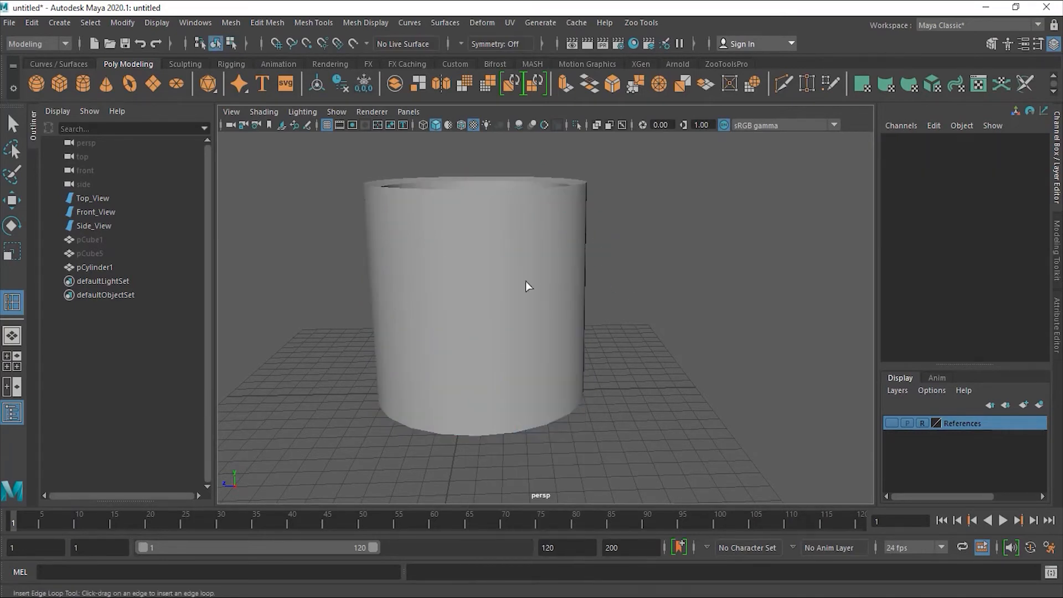
pyautogui.click(497, 260)
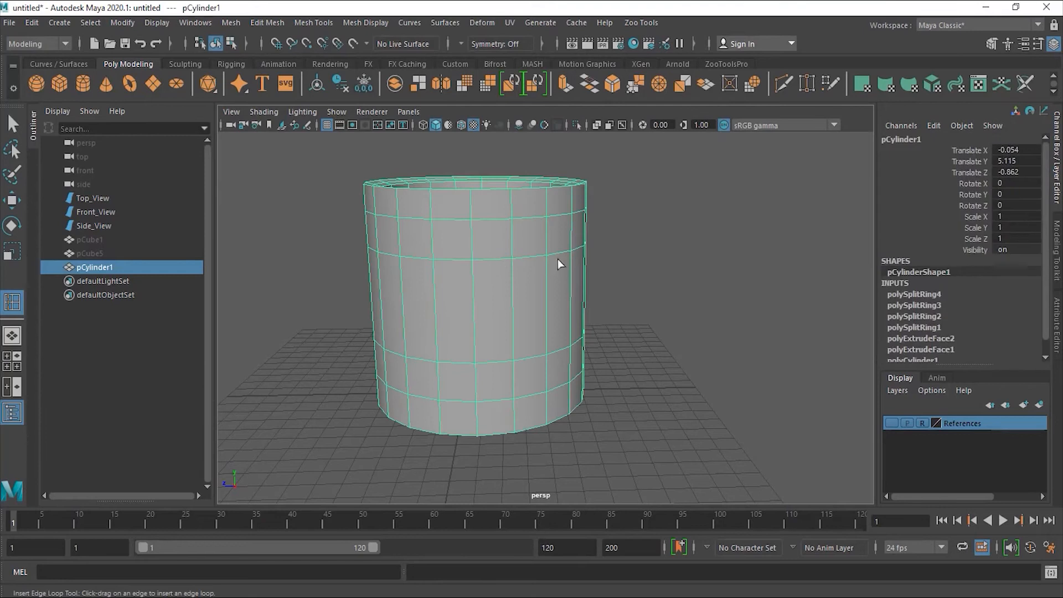
# Show the hollowed cylinder in the front orthographic view with its full profile framed
pyautogui.click(408, 109)
pyautogui.moveTo(437, 138)
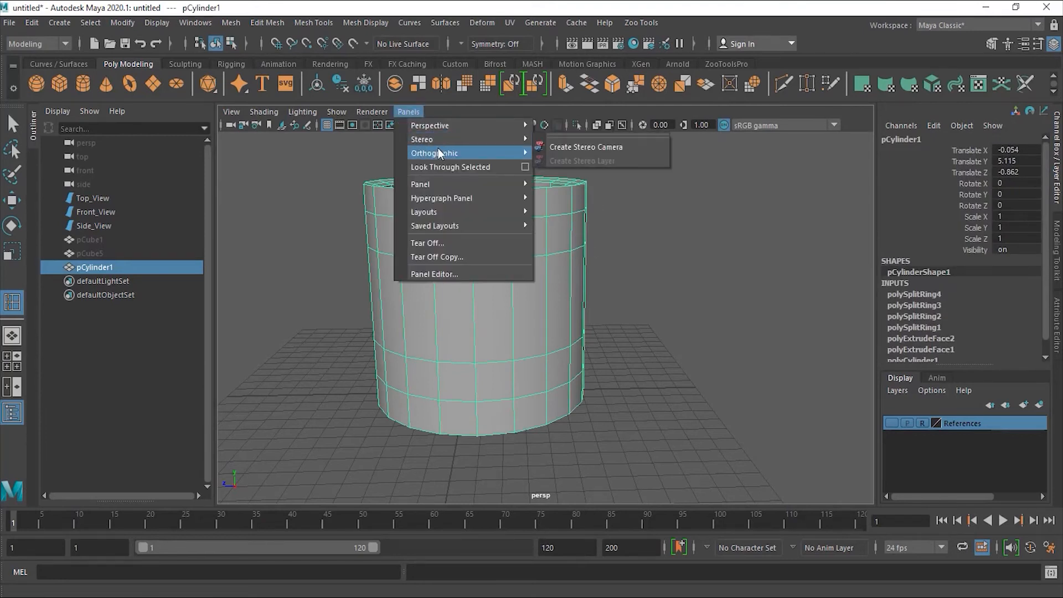
pyautogui.moveTo(488, 152)
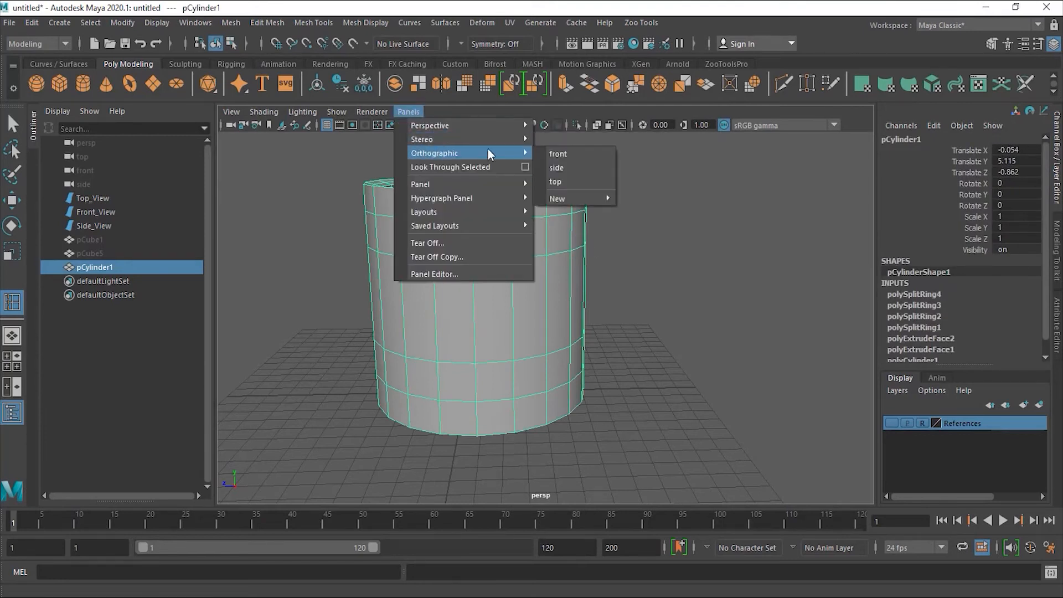
pyautogui.click(559, 154)
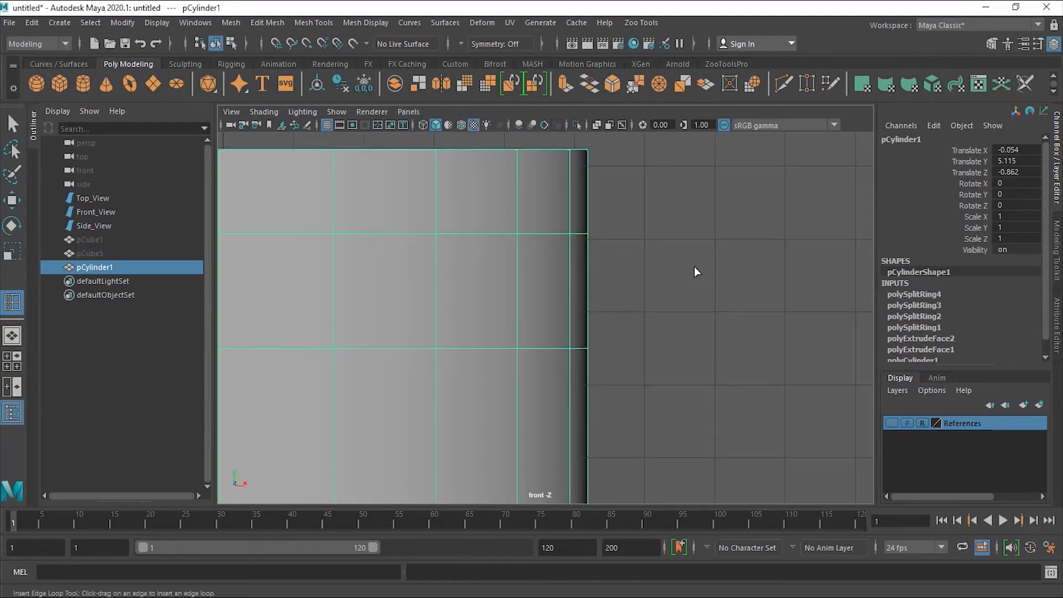
pyautogui.scroll(-3, 474, 278)
pyautogui.keyDown('alt'); pyautogui.moveTo(474, 278); pyautogui.dragTo(537, 217, button='middle'); pyautogui.keyUp('alt')
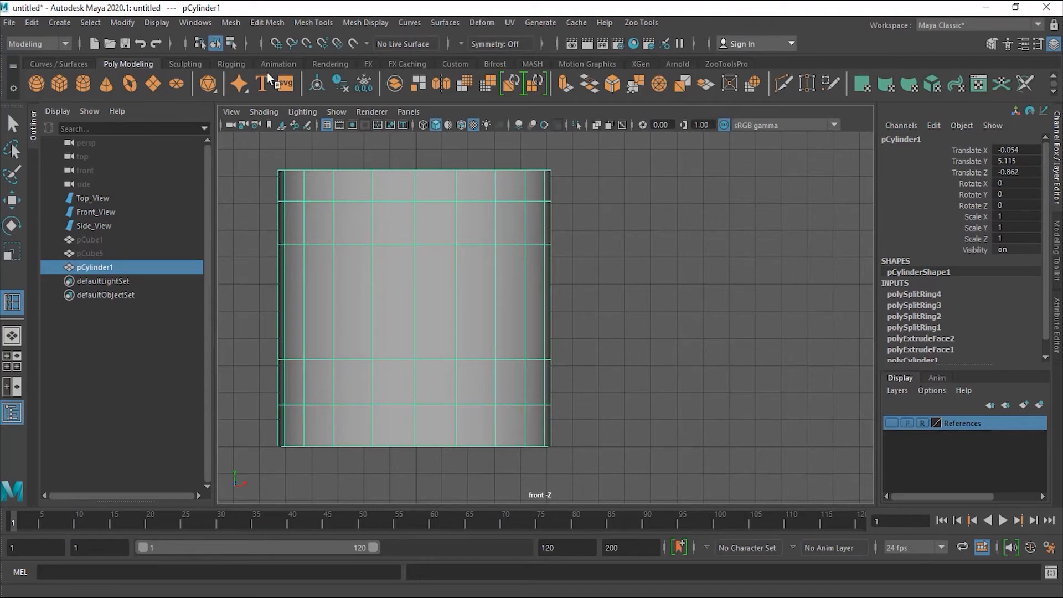
# Display wireframe over the shading and draw a three-point Bezier curve for a handle bulging outward from the cylinder's +X wall
pyautogui.click(73, 61)
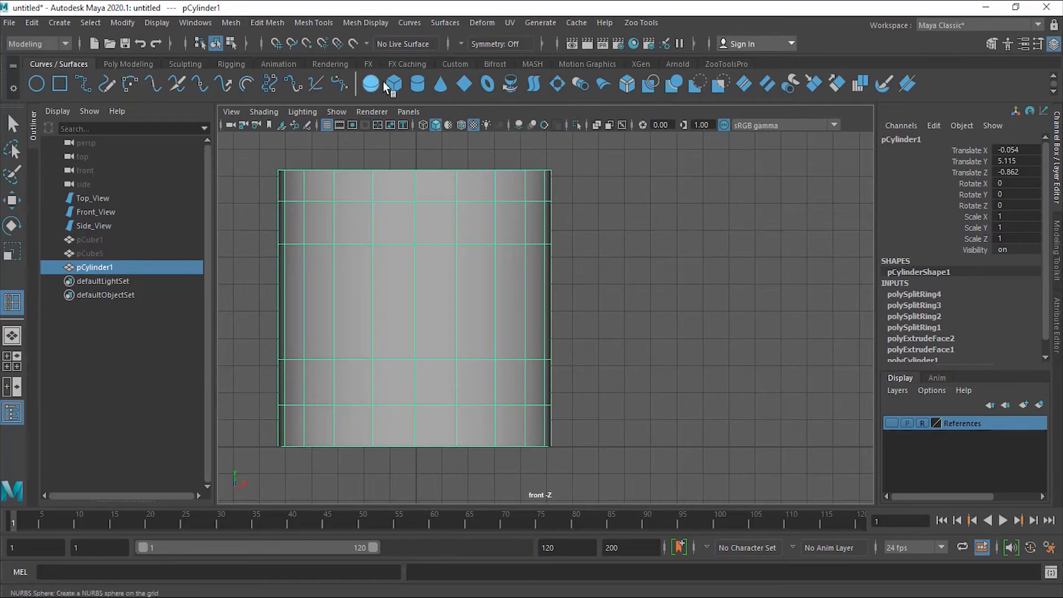
pyautogui.click(337, 83)
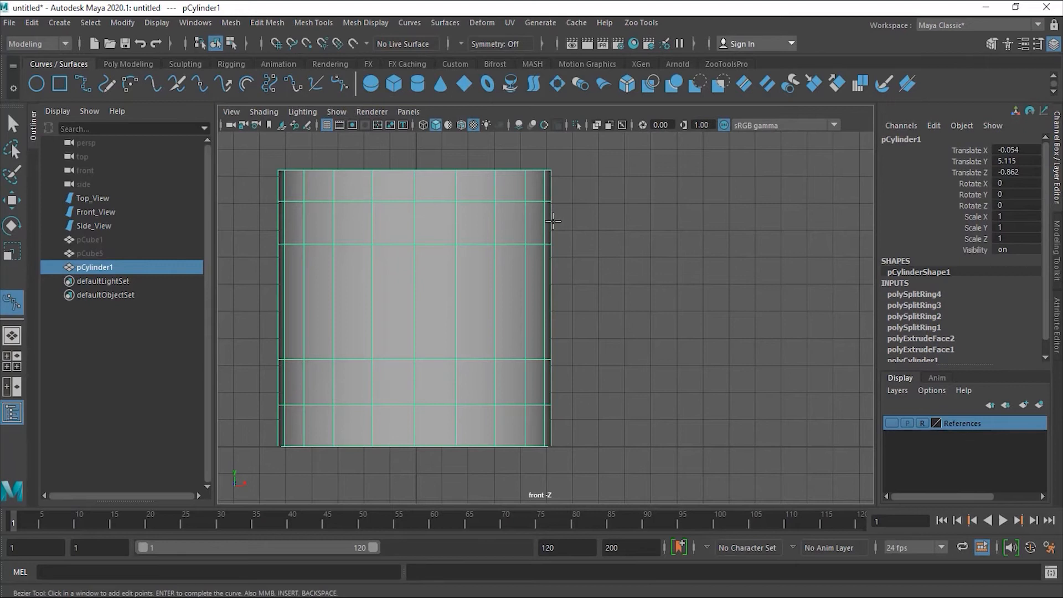
pyautogui.moveTo(551, 222); pyautogui.dragTo(587, 227)
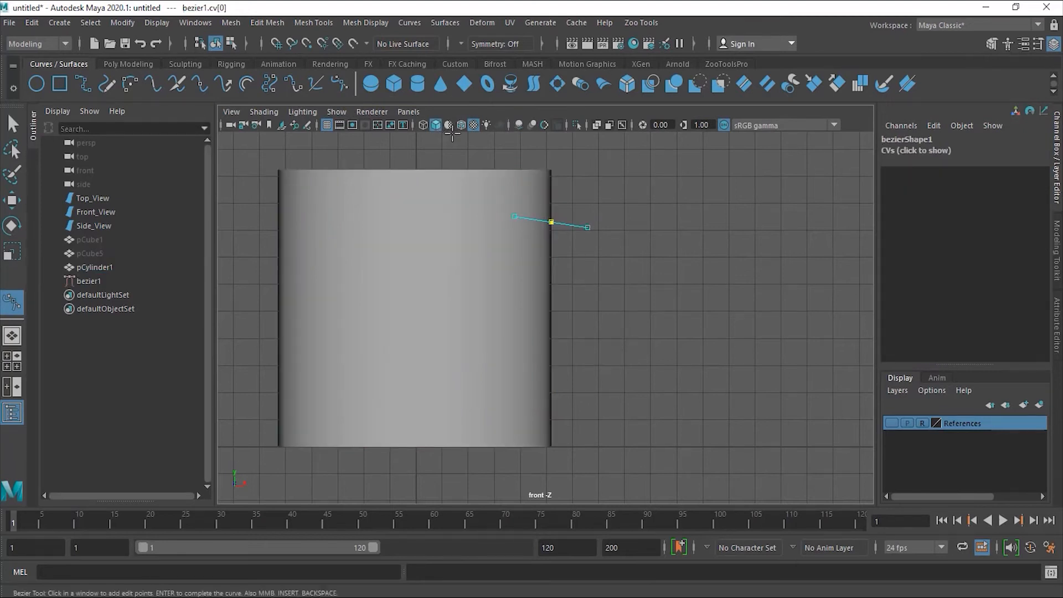
pyautogui.hotkey('ctrl', 'z')
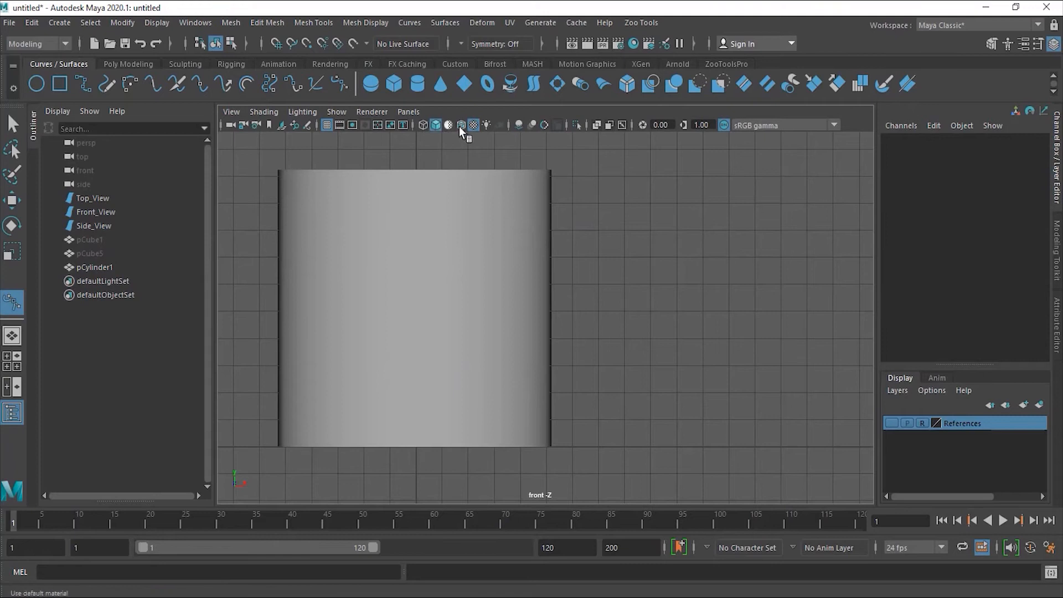
pyautogui.click(460, 126)
pyautogui.moveTo(541, 223); pyautogui.dragTo(565, 226)
pyautogui.moveTo(613, 307); pyautogui.dragTo(634, 254)
pyautogui.moveTo(549, 392); pyautogui.dragTo(497, 390)
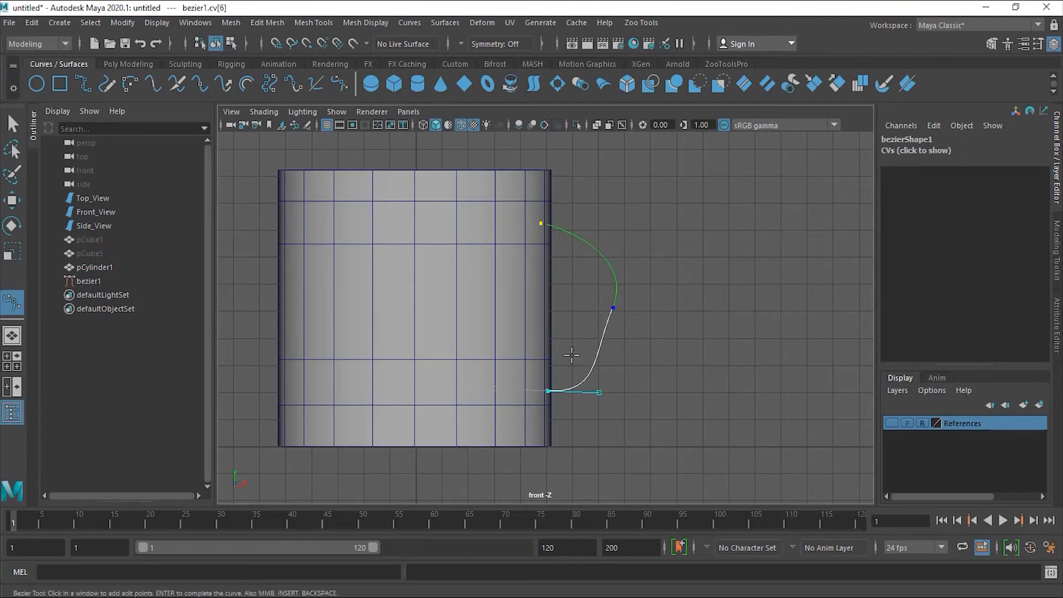
pyautogui.press('Return')
pyautogui.press('w')
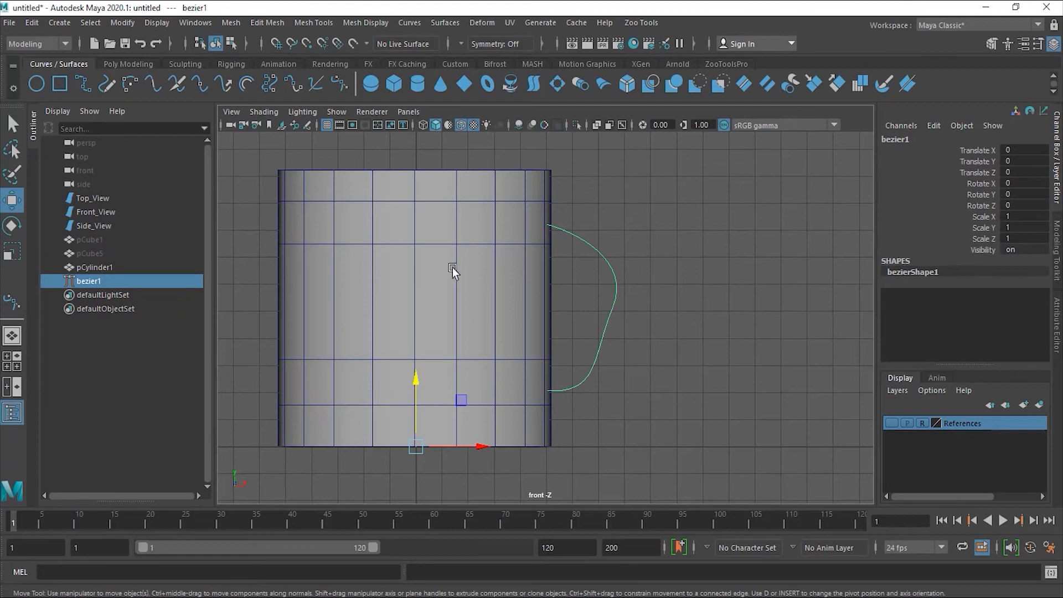
# Switch the handle curve to control vertex mode and move its middle anchor outward and down to about X 8.109, Y 4.460
pyautogui.rightClick(611, 317)
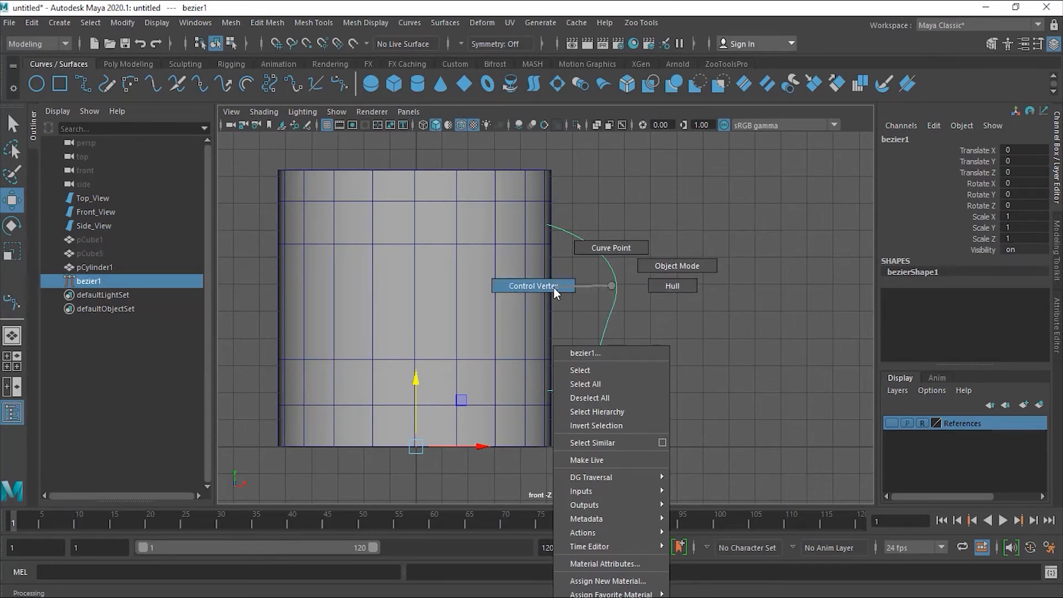
pyautogui.click(623, 251)
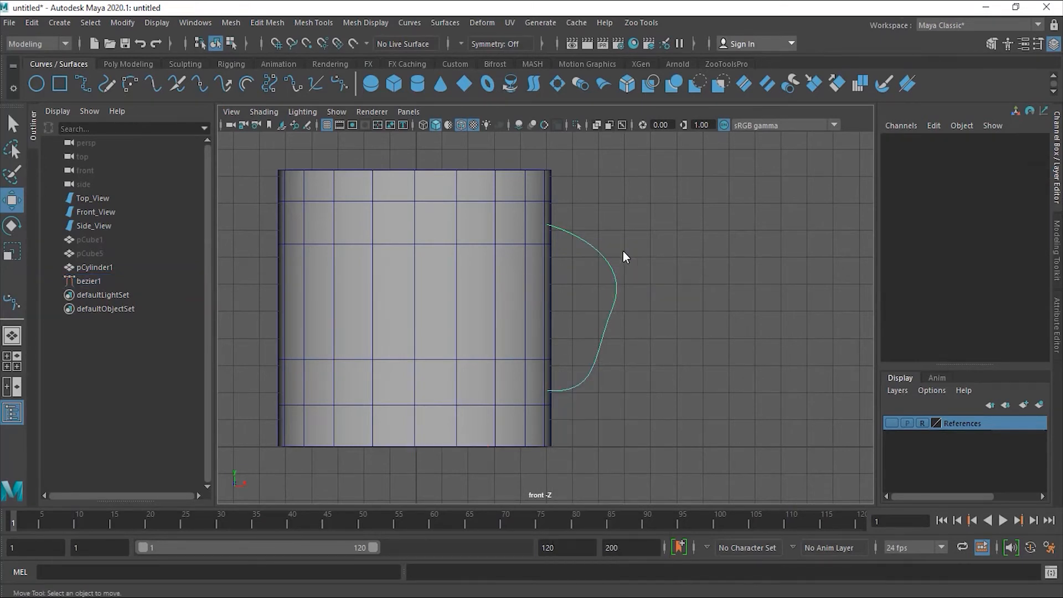
pyautogui.rightClick(609, 293)
pyautogui.click(564, 292)
pyautogui.click(619, 314)
pyautogui.moveTo(625, 321); pyautogui.dragTo(627, 322)
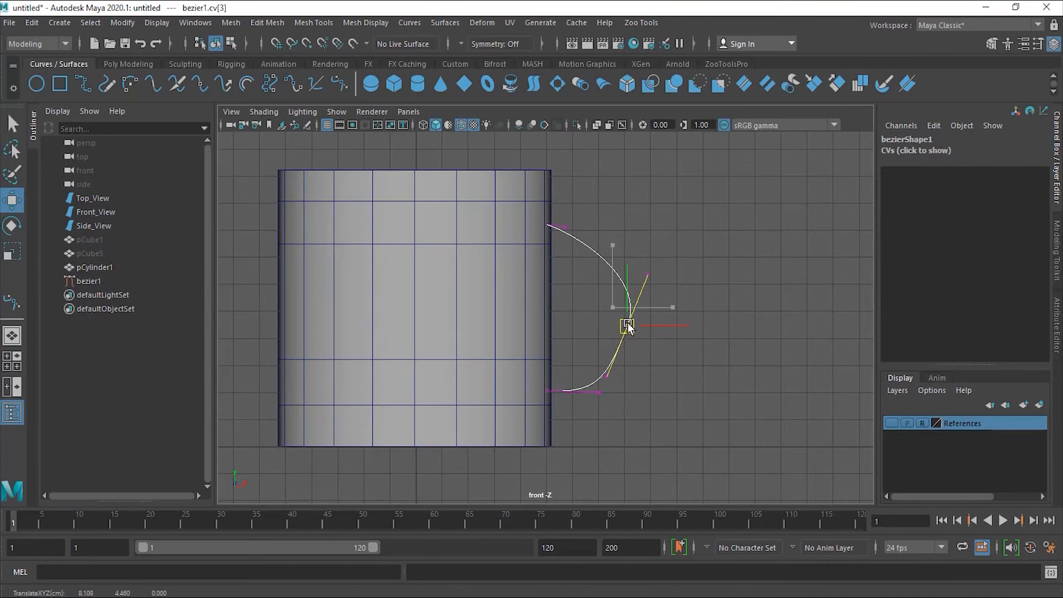
# Align the middle anchor's tangent vertically by moving its lower handle to about X 8.160, Y 2.416
pyautogui.click(609, 381)
pyautogui.moveTo(605, 378); pyautogui.dragTo(627, 378)
pyautogui.moveTo(628, 314); pyautogui.dragTo(630, 333)
pyautogui.moveTo(629, 385); pyautogui.dragTo(627, 380)
pyautogui.moveTo(627, 323); pyautogui.dragTo(674, 336)
pyautogui.click(677, 332)
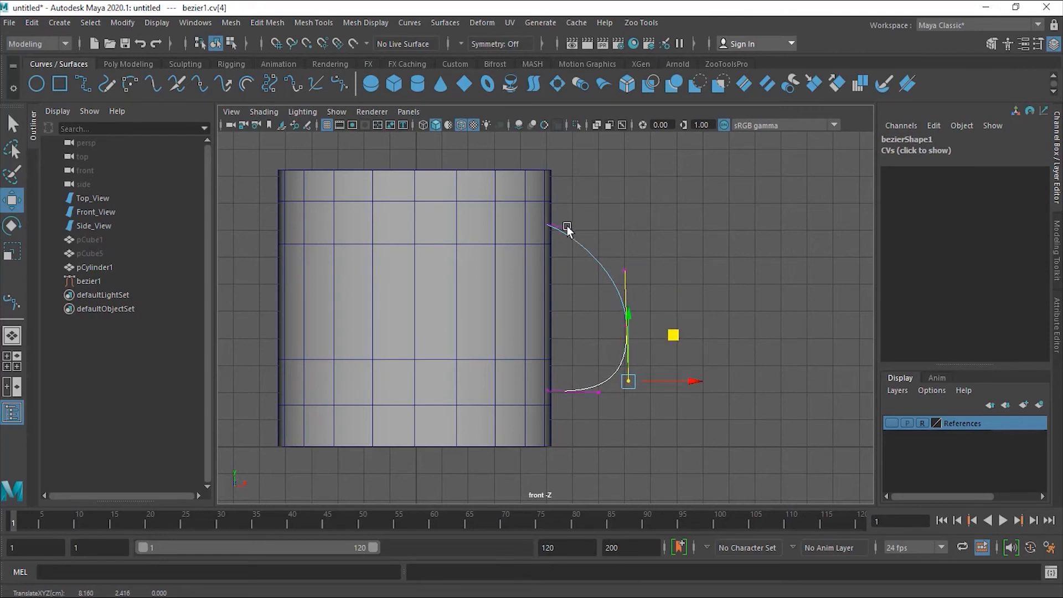
# Shift the curve's upper end away from the wall and extend its tangent handle horizontally to about X 9.589, Y 8.333
pyautogui.click(540, 222)
pyautogui.moveTo(569, 230); pyautogui.dragTo(597, 230)
pyautogui.keyDown('alt'); pyautogui.moveTo(597, 229); pyautogui.dragTo(663, 225, button='right'); pyautogui.keyUp('alt')
pyautogui.moveTo(623, 213); pyautogui.dragTo(680, 206)
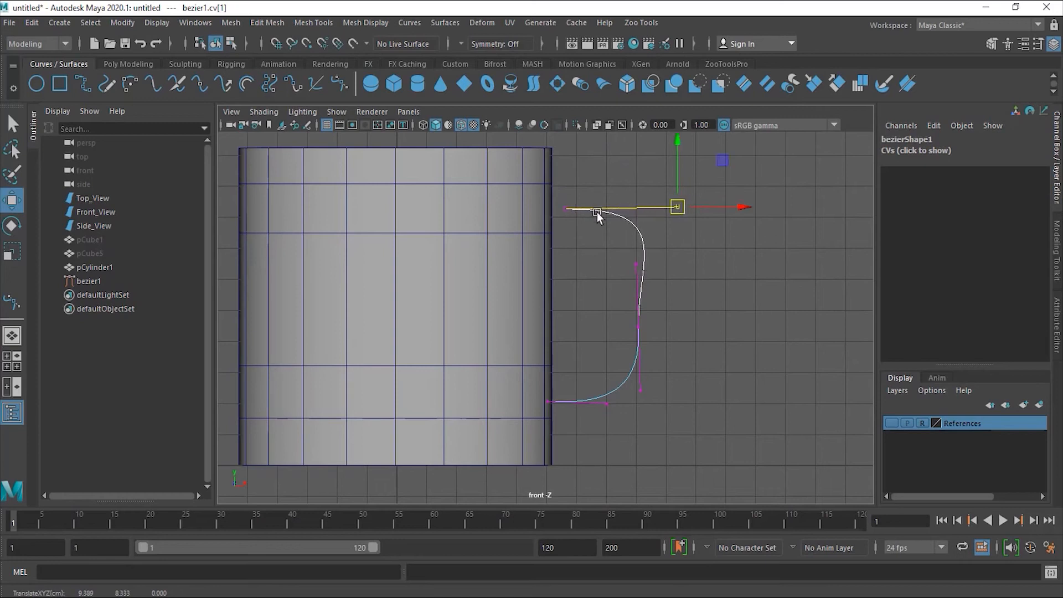
pyautogui.click(547, 208)
pyautogui.click(602, 213)
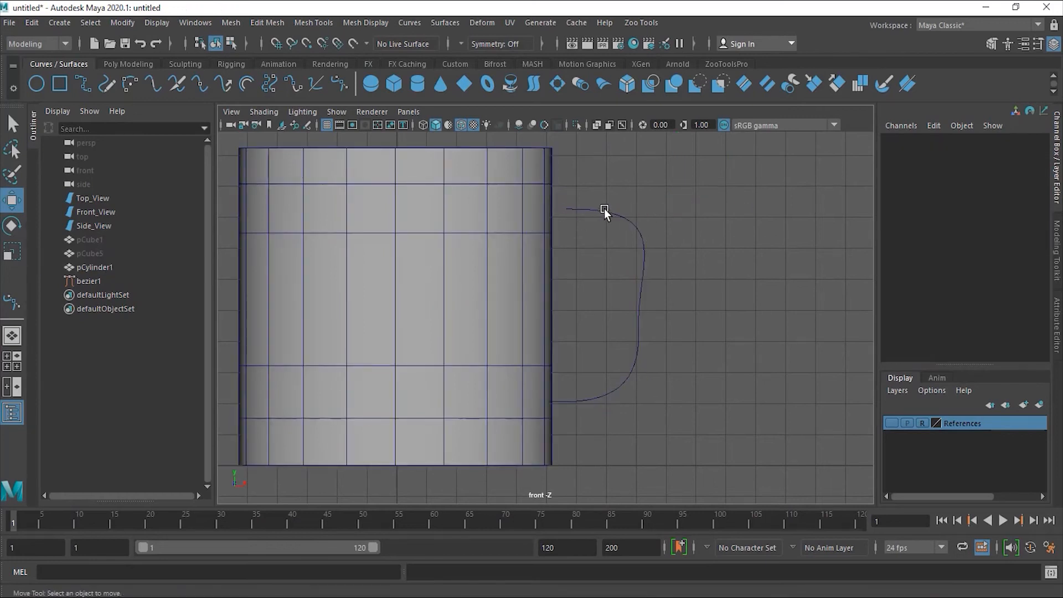
# Move the curve's upper end back against the cylinder wall and raise the middle anchor to about Y 5.218
pyautogui.click(604, 208)
pyautogui.moveTo(599, 208); pyautogui.dragTo(554, 211, button='right')
pyautogui.click(554, 212)
pyautogui.moveTo(610, 214); pyautogui.dragTo(607, 211)
pyautogui.click(640, 325)
pyautogui.moveTo(640, 281); pyautogui.dragTo(641, 251)
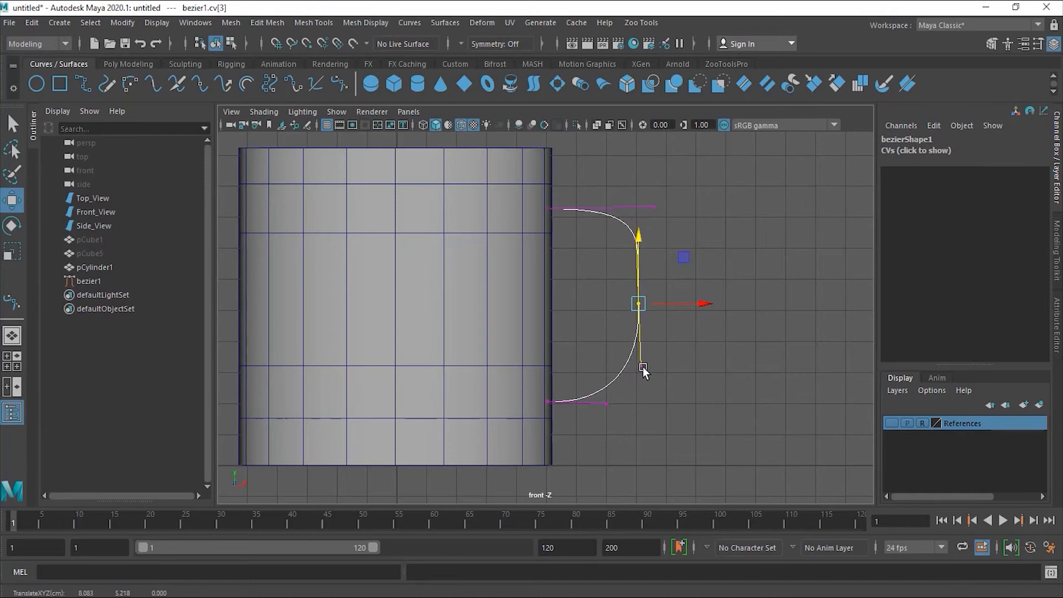
# Tilt the middle anchor's lower tangent handle slightly inward and move the anchor outward to about X 8.749
pyautogui.click(637, 367)
pyautogui.click(640, 366)
pyautogui.moveTo(672, 363); pyautogui.dragTo(665, 365)
pyautogui.click(646, 330)
pyautogui.keyDown('alt'); pyautogui.moveTo(643, 304); pyautogui.dragTo(693, 321, button='right'); pyautogui.keyUp('alt')
pyautogui.click(672, 299)
pyautogui.moveTo(718, 300); pyautogui.dragTo(747, 298)
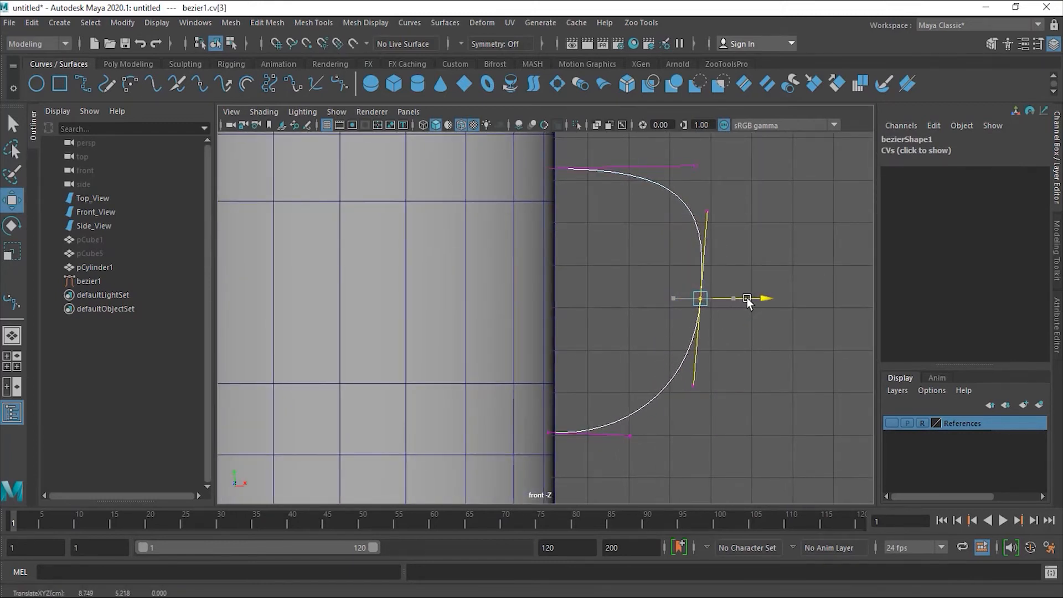
# Leave control-vertex editing, select the whole Bezier curve and switch the viewport to the perspective camera
pyautogui.click(579, 167)
pyautogui.keyDown('alt'); pyautogui.moveTo(599, 172); pyautogui.dragTo(527, 191, button='right'); pyautogui.keyUp('alt')
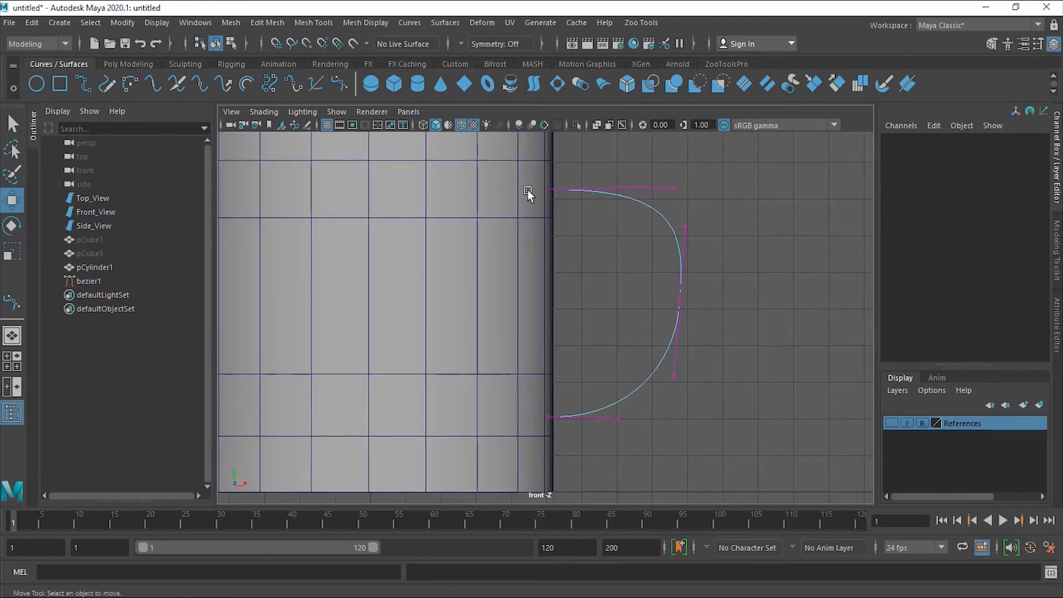
pyautogui.click(527, 190)
pyautogui.click(606, 190)
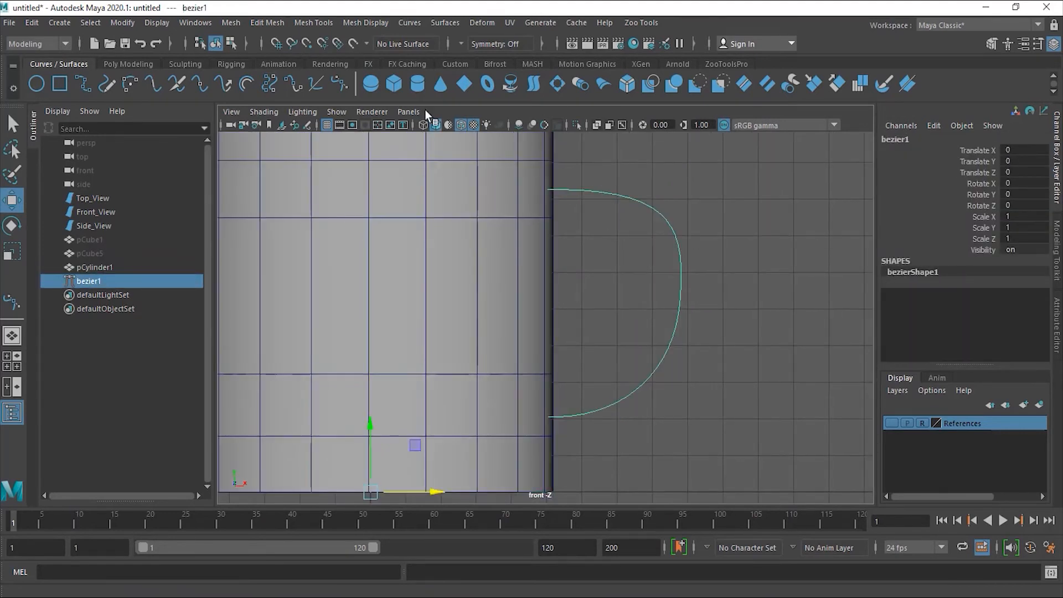
pyautogui.click(409, 111)
pyautogui.moveTo(456, 125)
pyautogui.click(593, 127)
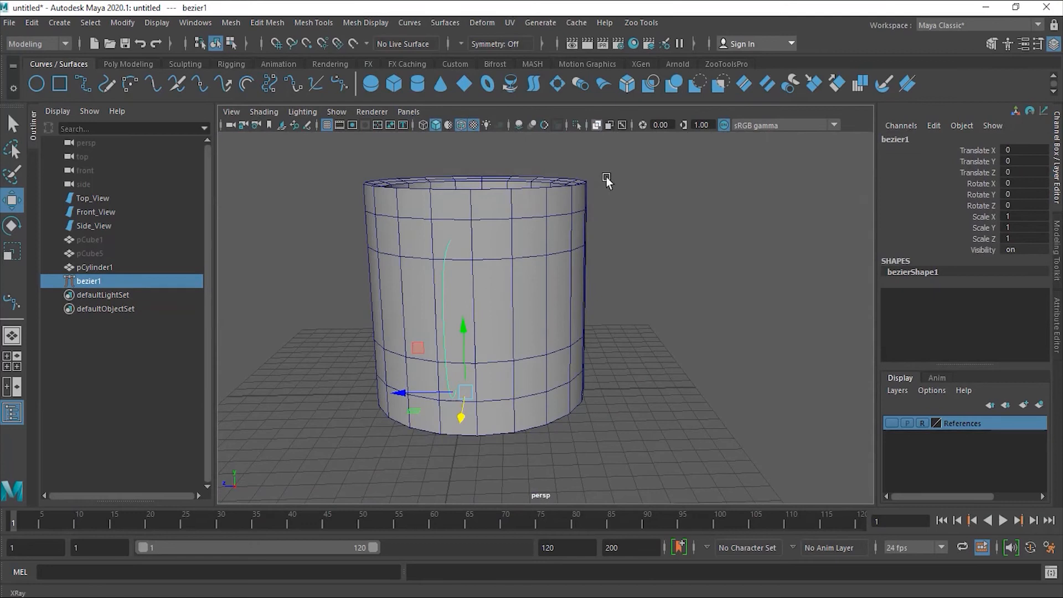
# Rotate the Bezier curve to about -8.206 in Y and move it to about X 0.102, Z -0.707
pyautogui.keyDown('alt'); pyautogui.moveTo(544, 306); pyautogui.dragTo(587, 422); pyautogui.keyUp('alt')
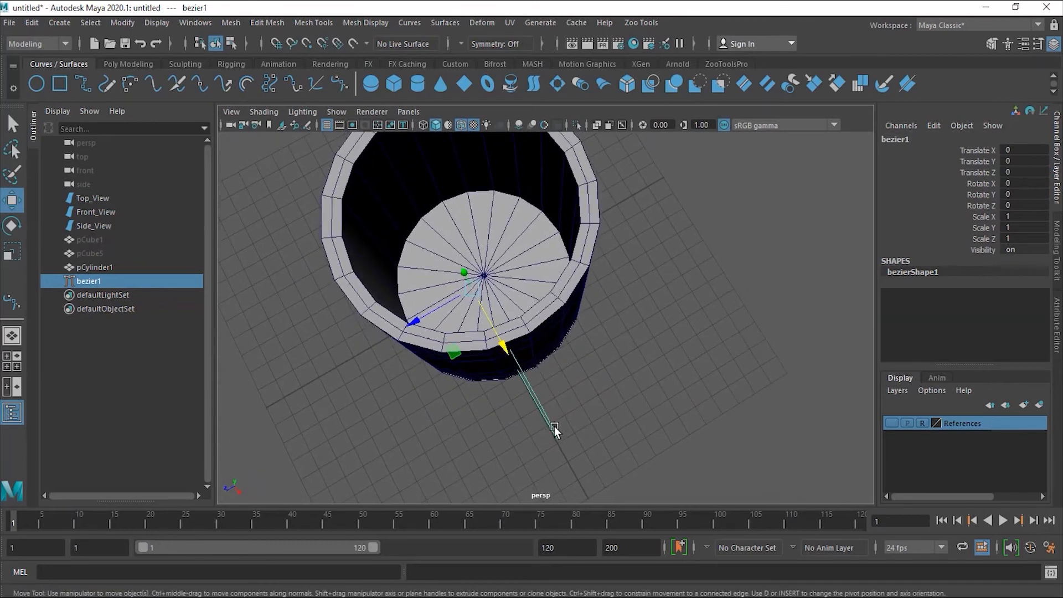
pyautogui.click(11, 225)
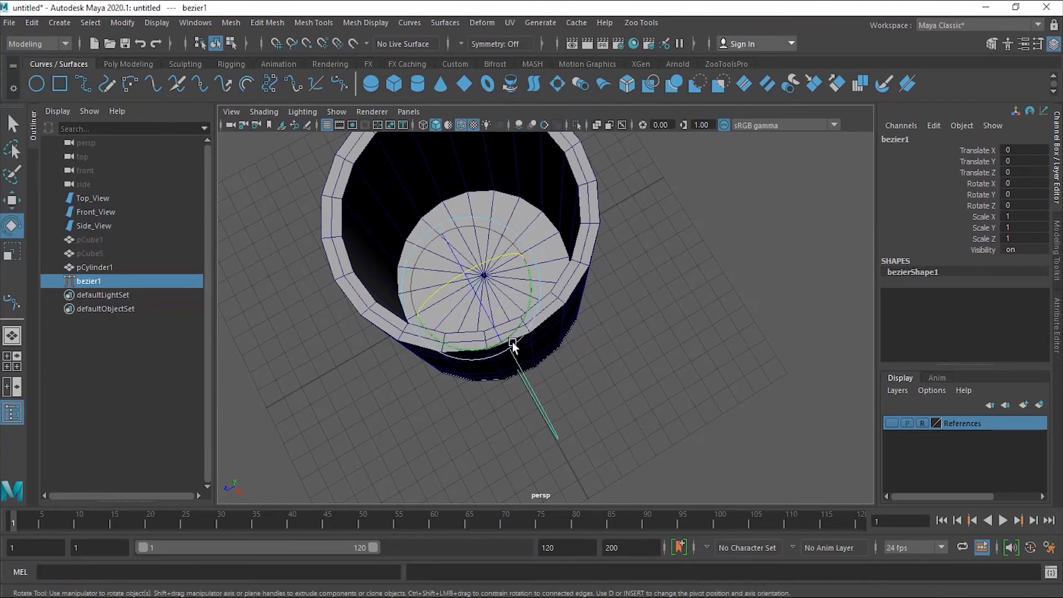
pyautogui.moveTo(529, 297); pyautogui.dragTo(529, 302)
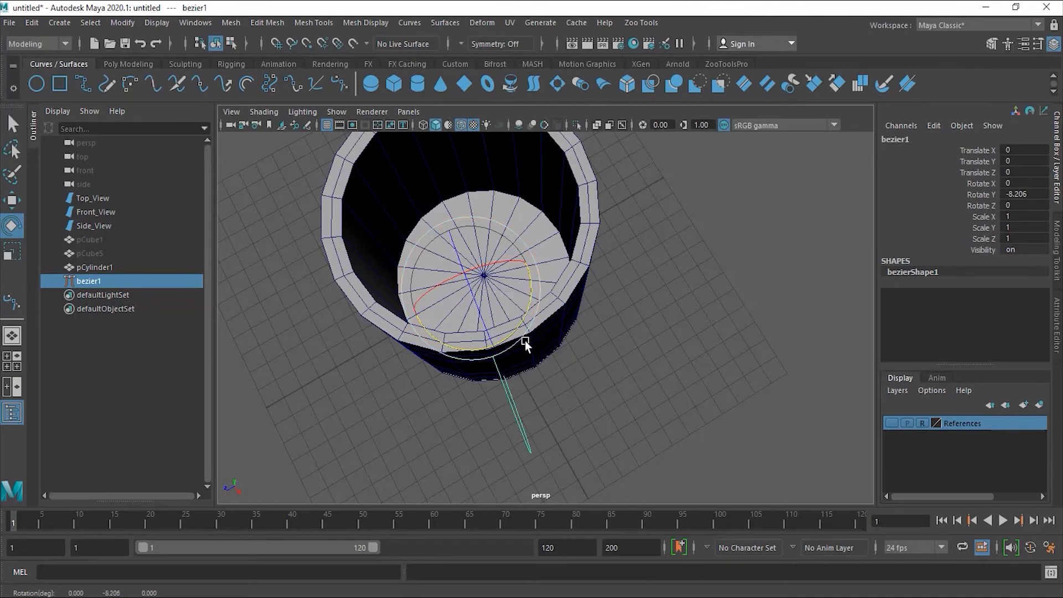
pyautogui.press('w')
pyautogui.moveTo(446, 302); pyautogui.dragTo(454, 297)
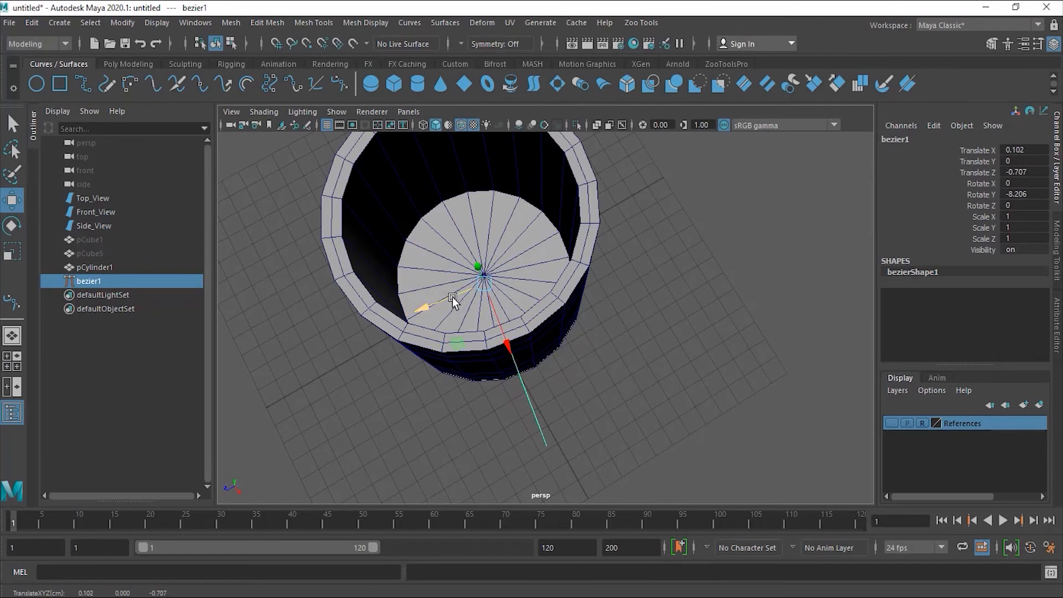
# Adjust the Bezier curve's Y rotation to about -6.803 and shift it to about X 0.093, Z -0.63
pyautogui.press('r')
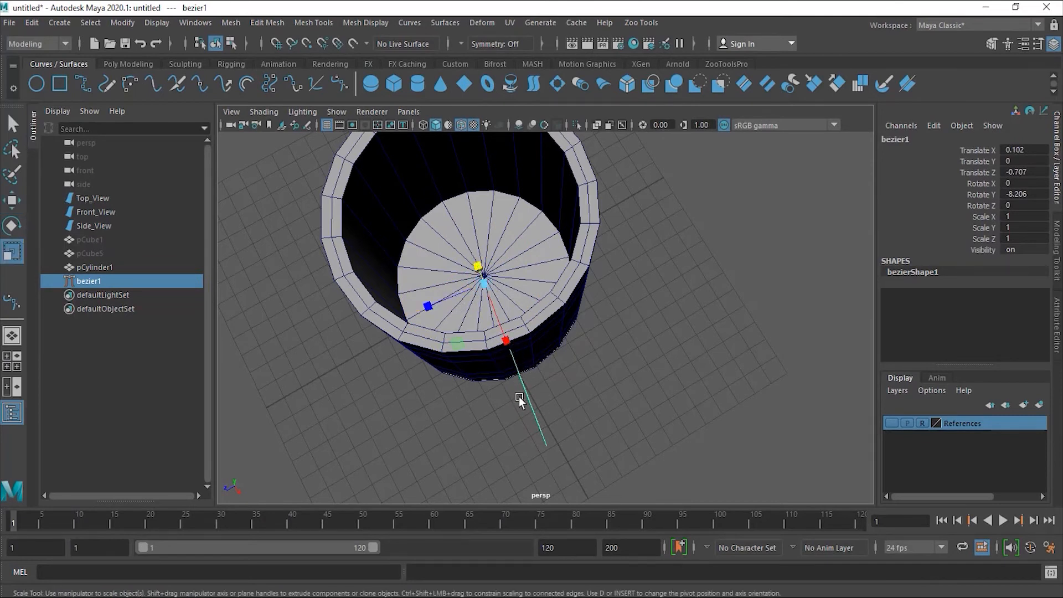
pyautogui.press('e')
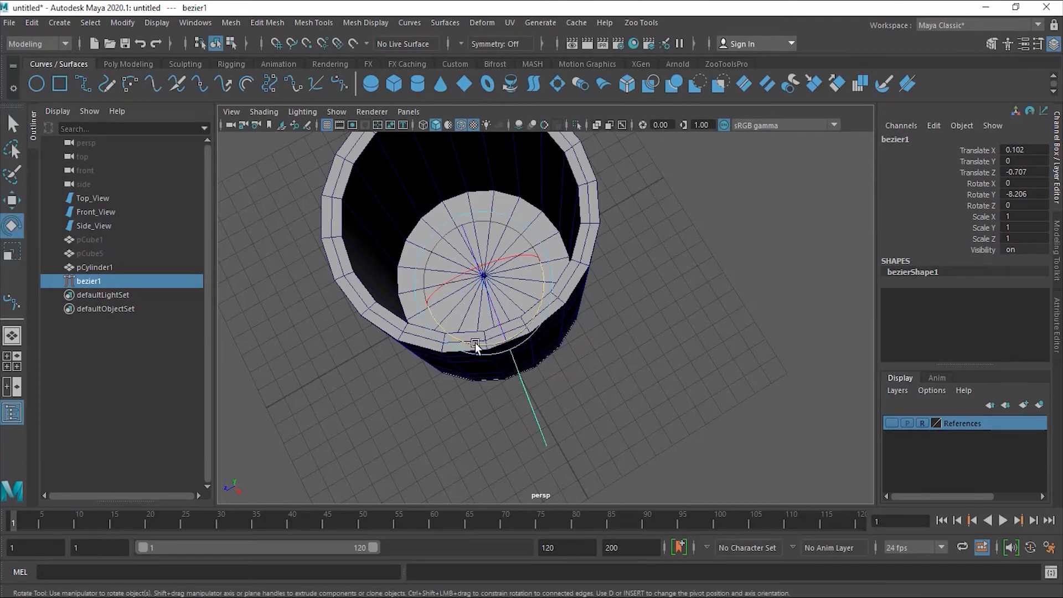
pyautogui.moveTo(470, 346); pyautogui.dragTo(468, 343)
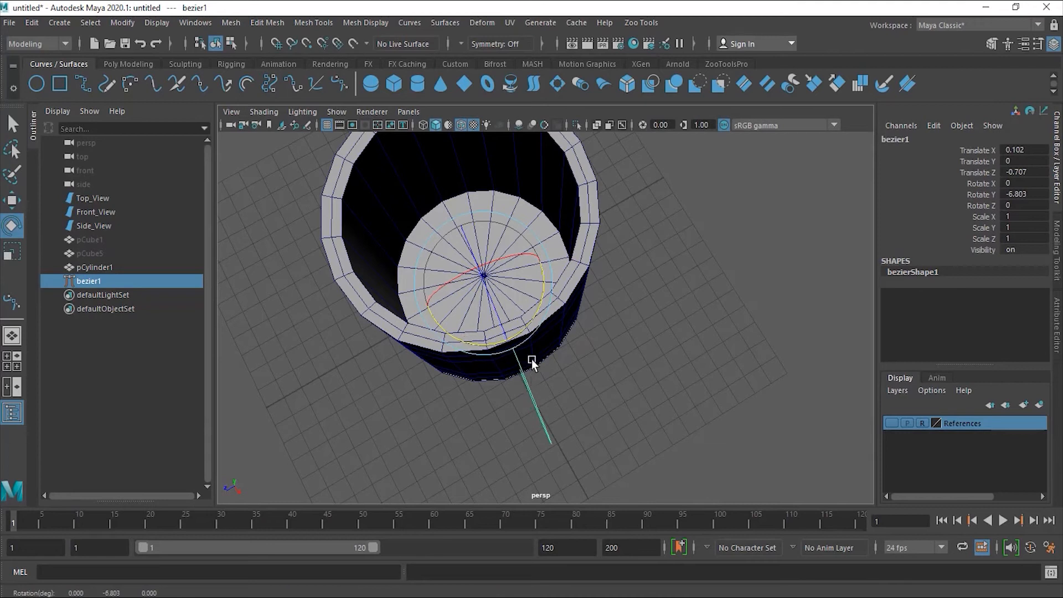
pyautogui.click(533, 394)
pyautogui.click(541, 416)
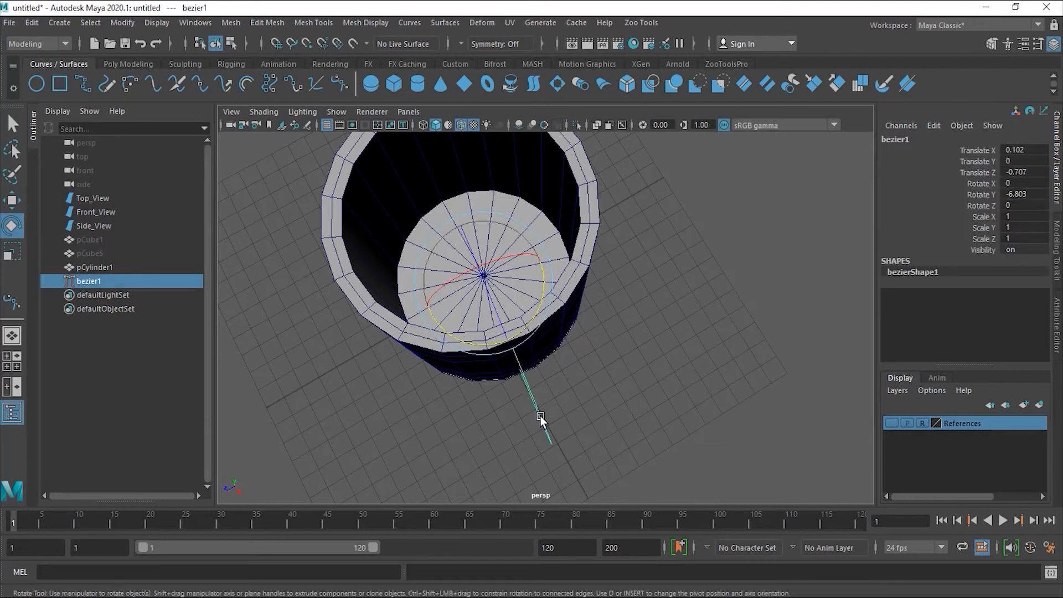
pyautogui.press('w')
pyautogui.moveTo(477, 289); pyautogui.dragTo(568, 335)
# Raise the Bezier curve to about Y 0.142 and check where its ends meet the cylinder wall
pyautogui.keyDown('alt'); pyautogui.moveTo(613, 333); pyautogui.dragTo(640, 371, button='right'); pyautogui.keyUp('alt')
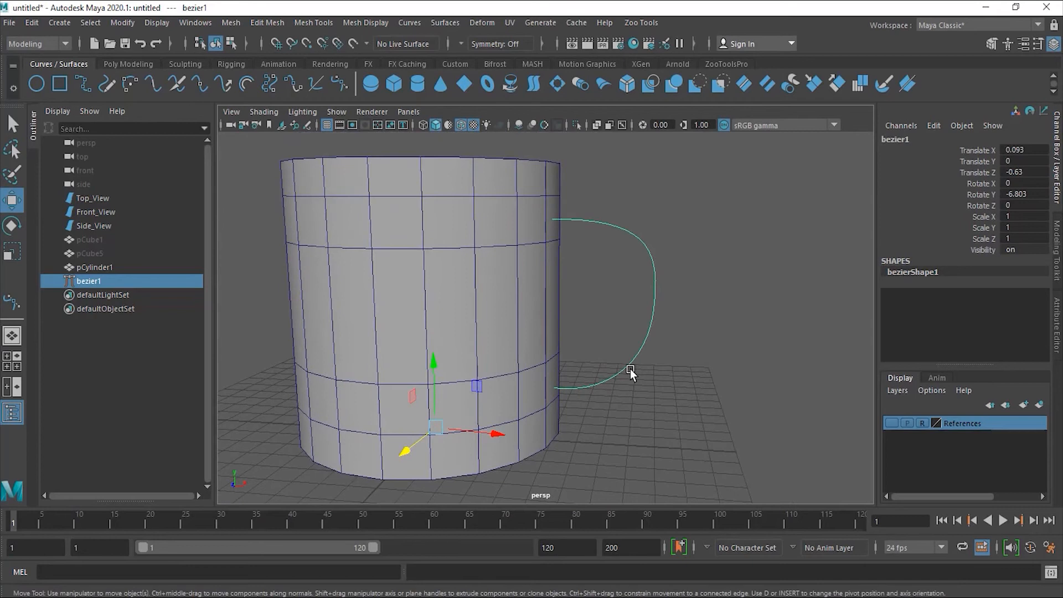
pyautogui.moveTo(435, 382); pyautogui.dragTo(435, 378)
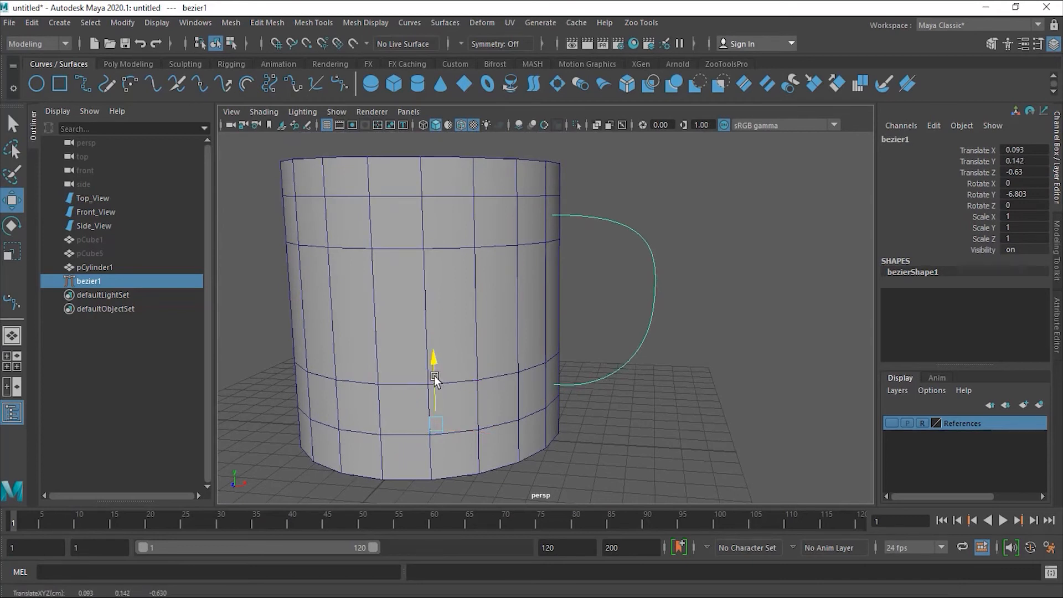
pyautogui.keyDown('alt'); pyautogui.moveTo(730, 328); pyautogui.dragTo(646, 304); pyautogui.keyUp('alt')
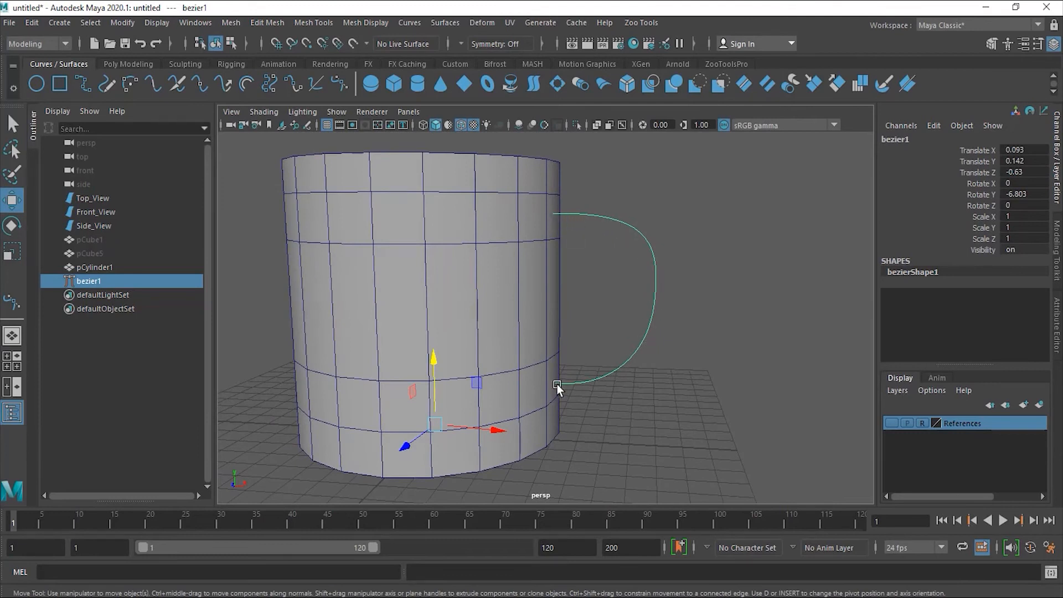
pyautogui.keyDown('alt'); pyautogui.moveTo(672, 280); pyautogui.dragTo(661, 297); pyautogui.keyUp('alt')
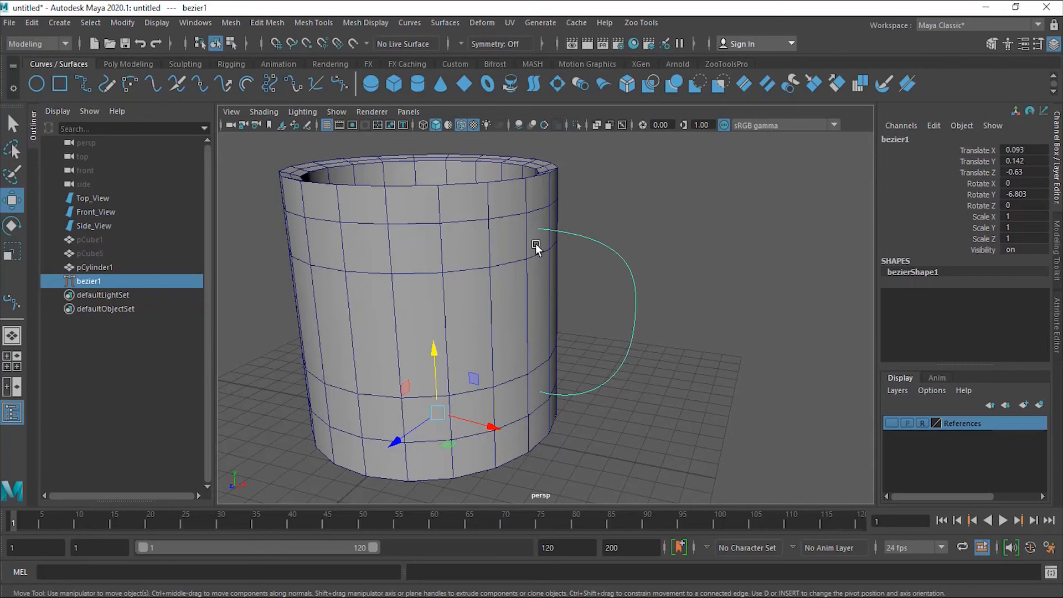
# Select the outer cylinder face at the curve's upper end together with the Bezier curve
pyautogui.rightClick(520, 238)
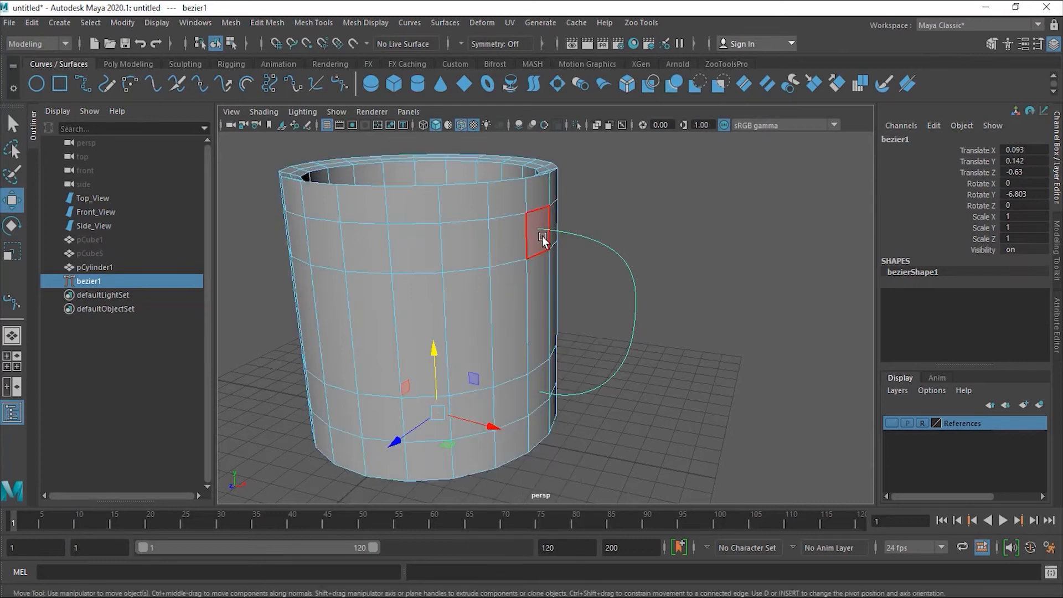
pyautogui.click(543, 238)
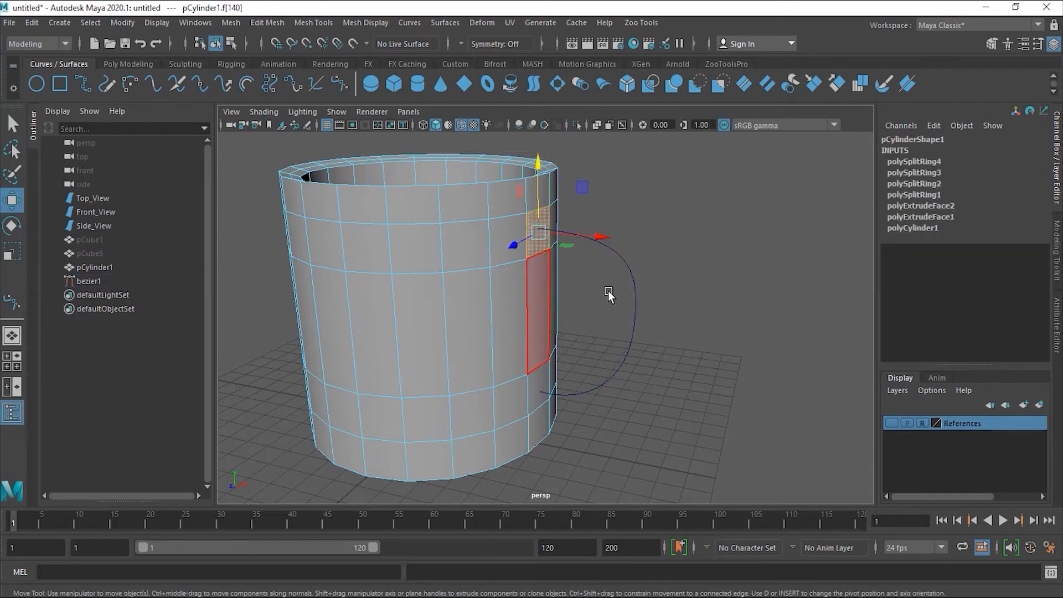
pyautogui.keyDown('alt'); pyautogui.moveTo(643, 262); pyautogui.dragTo(672, 265, button='right'); pyautogui.keyUp('alt')
pyautogui.keyDown('alt'); pyautogui.moveTo(673, 265); pyautogui.dragTo(721, 281); pyautogui.keyUp('alt')
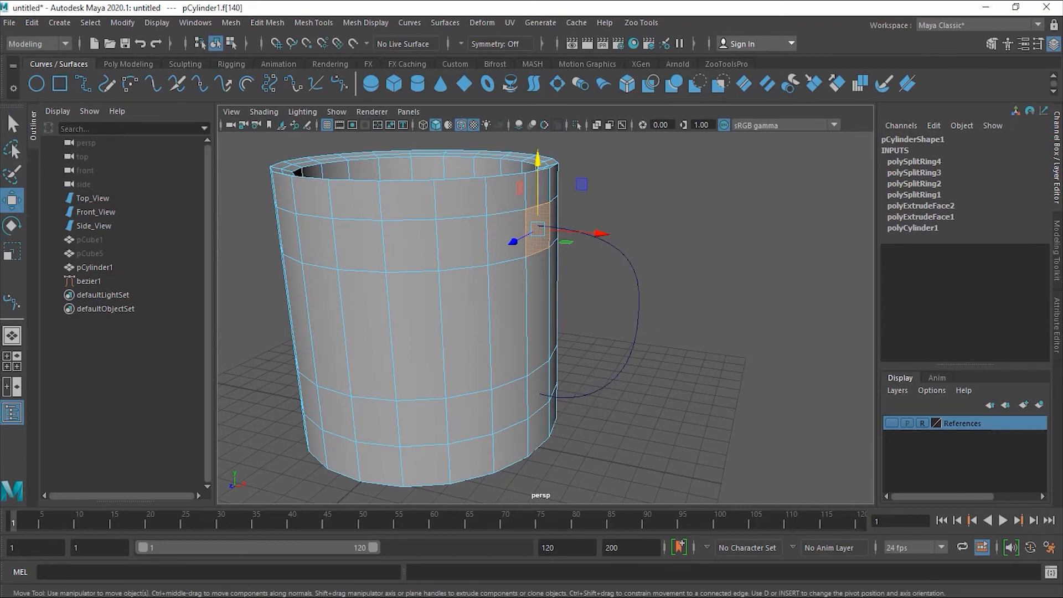
pyautogui.click(639, 314)
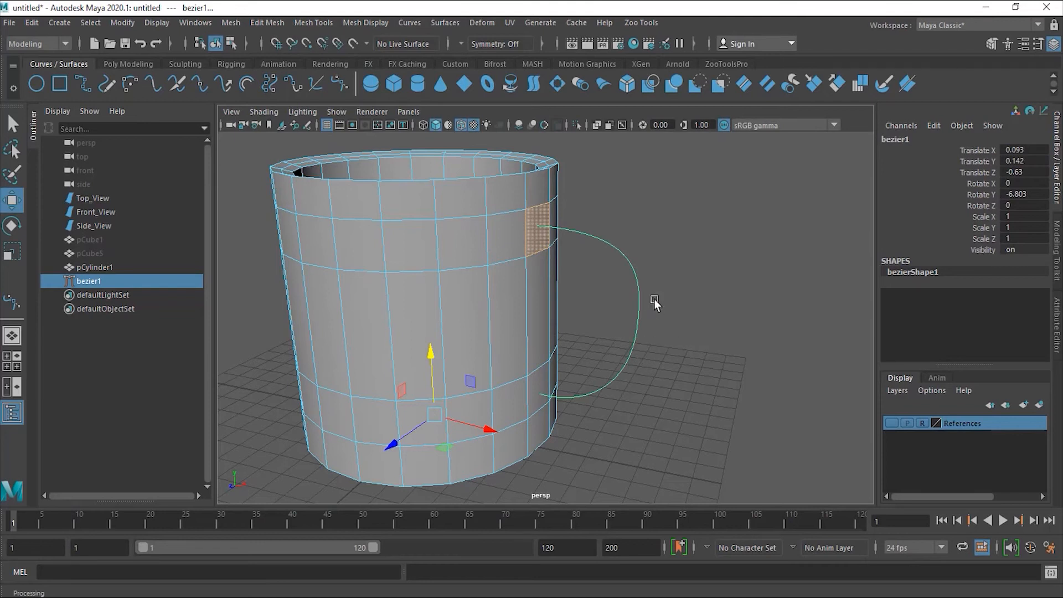
# Extrude the selected face along the Bezier curve with 11 divisions to form the mug's handle
pyautogui.click(263, 23)
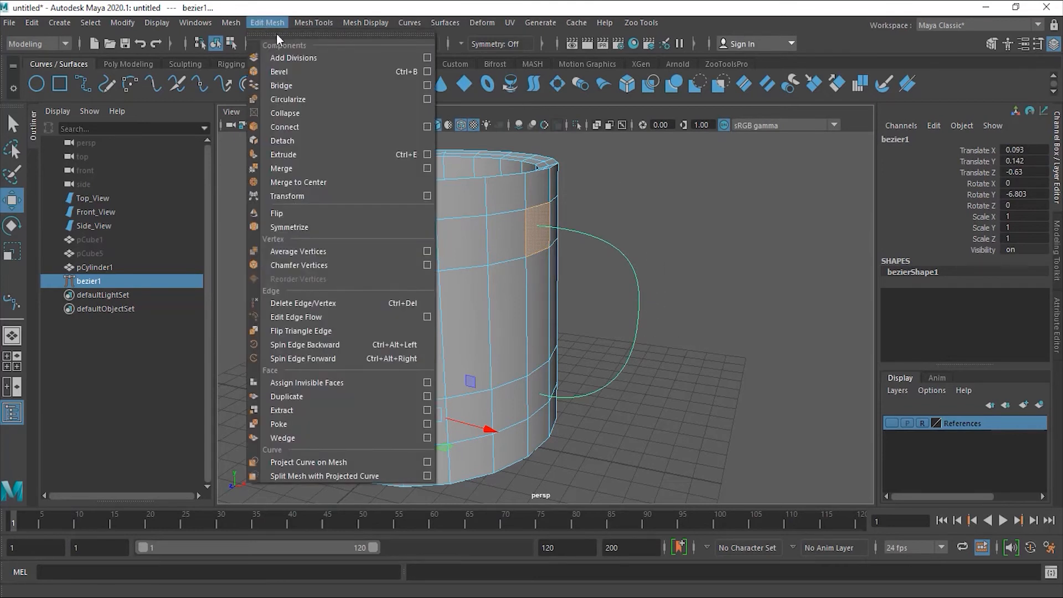
pyautogui.click(300, 154)
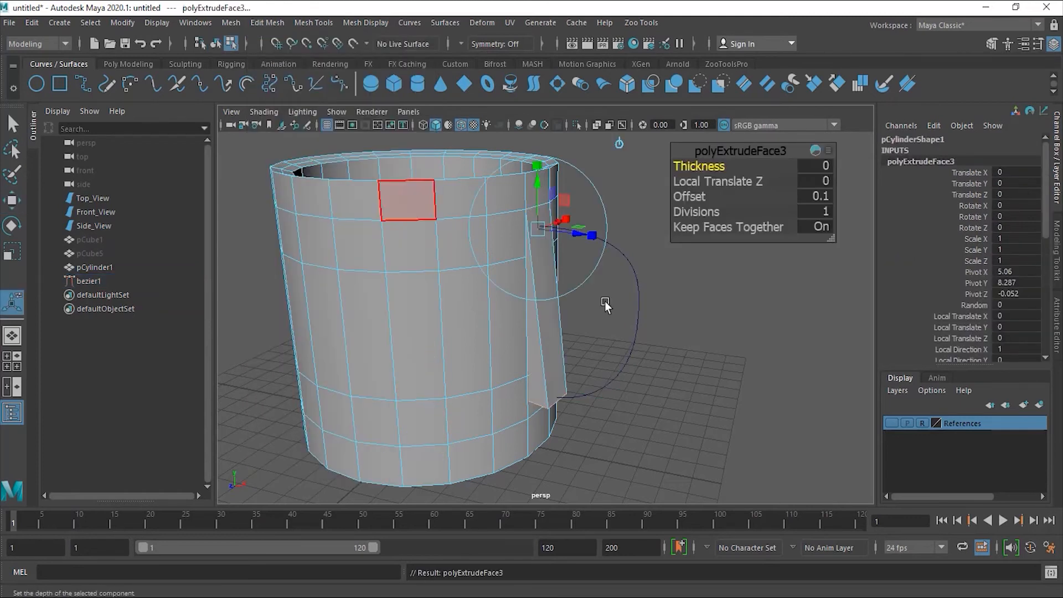
pyautogui.keyDown('alt'); pyautogui.moveTo(673, 350); pyautogui.dragTo(705, 349); pyautogui.keyUp('alt')
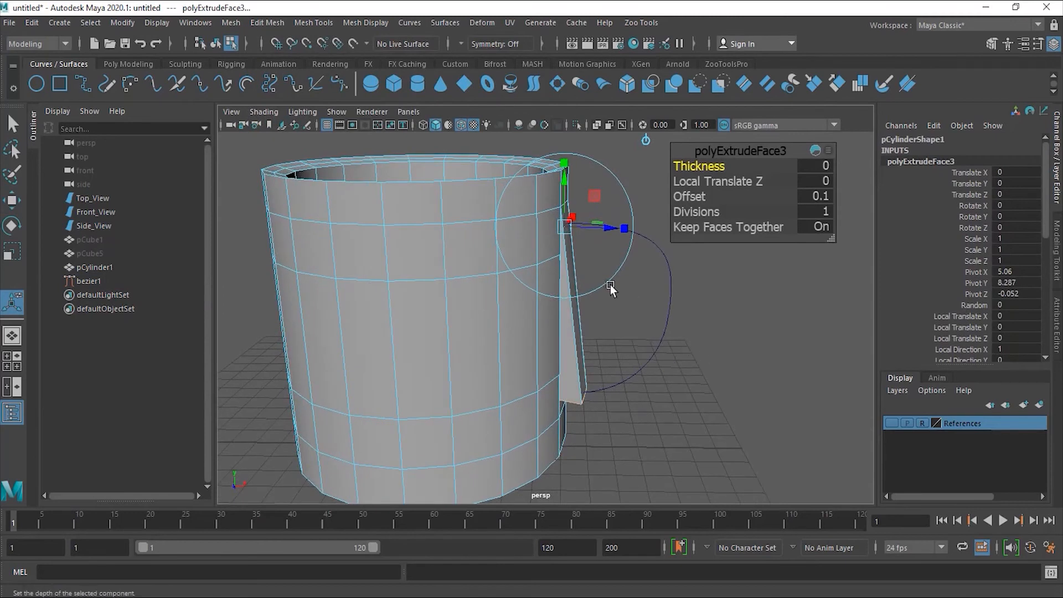
pyautogui.keyDown('alt'); pyautogui.moveTo(799, 351); pyautogui.dragTo(767, 349); pyautogui.keyUp('alt')
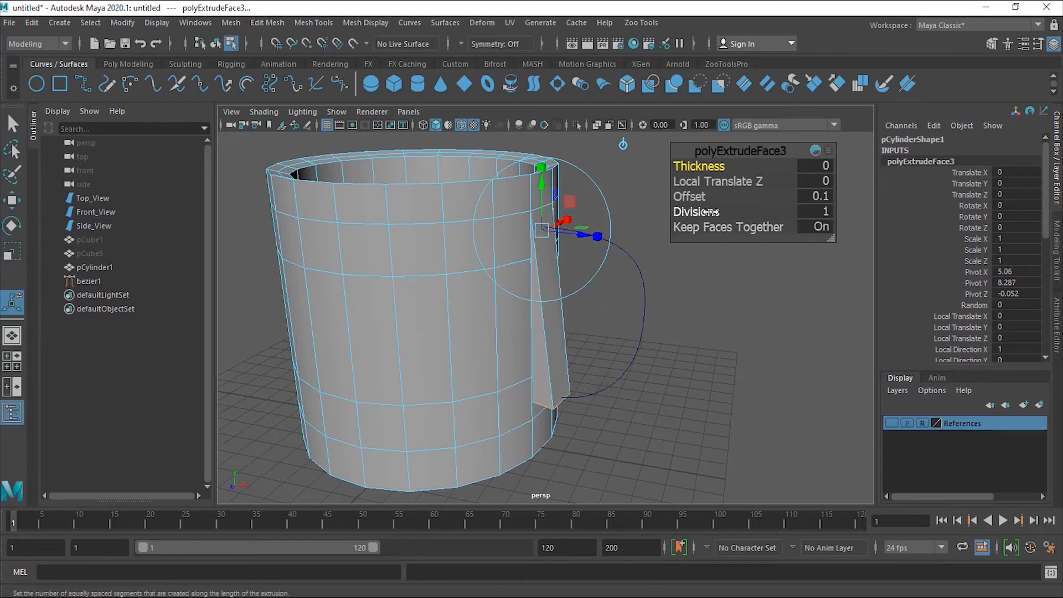
pyautogui.moveTo(712, 214); pyautogui.dragTo(780, 215)
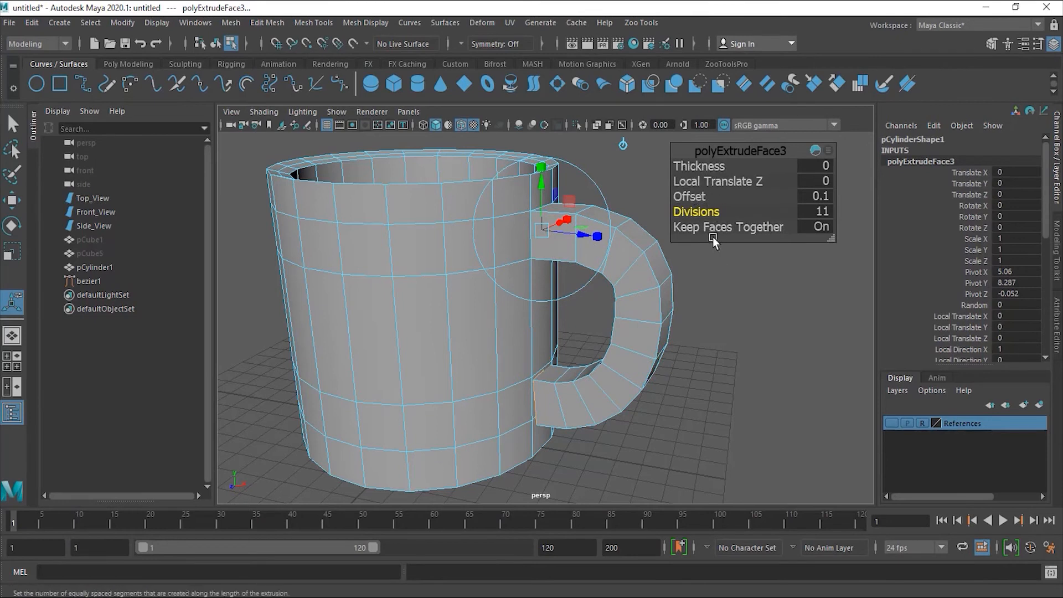
# Delete the faces of the handle's lowest segment, including its end cap against the cylinder wall
pyautogui.keyDown('alt'); pyautogui.moveTo(714, 395); pyautogui.dragTo(713, 370); pyautogui.keyUp('alt')
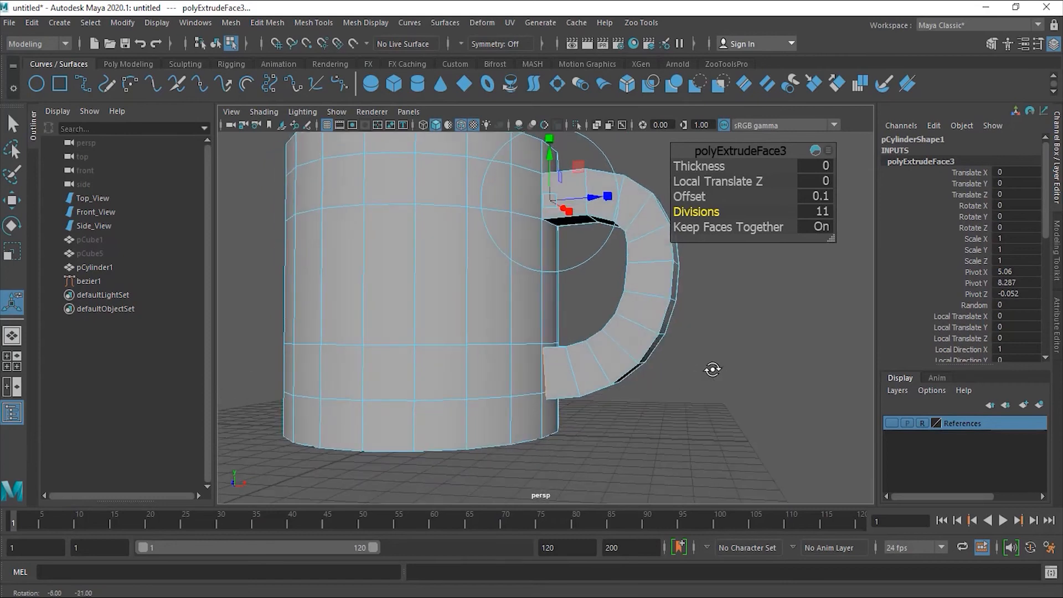
pyautogui.scroll(5, 702, 387)
pyautogui.keyDown('alt'); pyautogui.moveTo(704, 433); pyautogui.dragTo(710, 434); pyautogui.keyUp('alt')
pyautogui.click(603, 403)
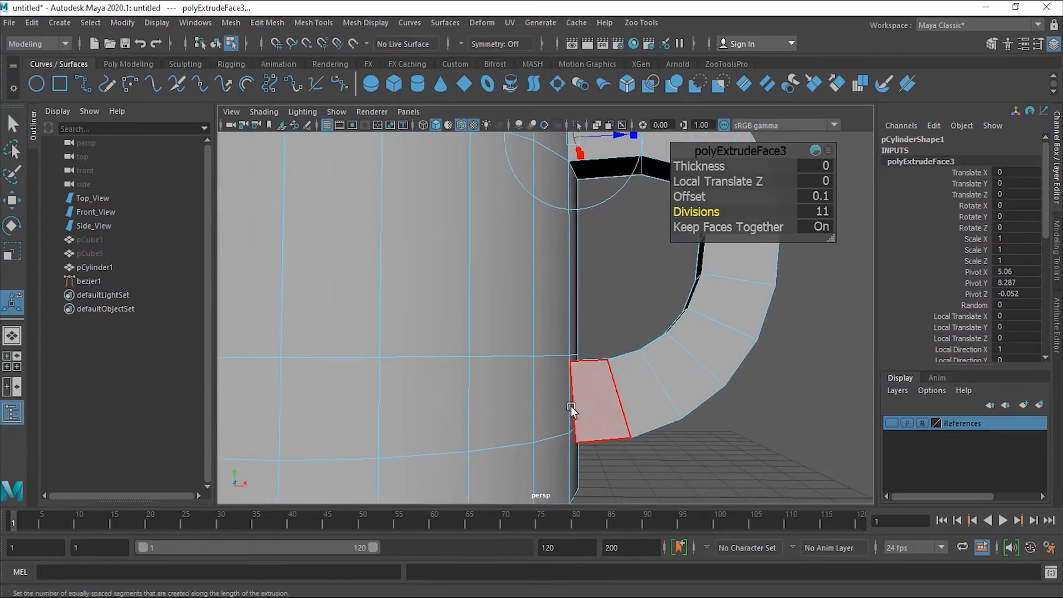
pyautogui.keyDown('alt'); pyautogui.moveTo(606, 401); pyautogui.dragTo(554, 397); pyautogui.keyUp('alt')
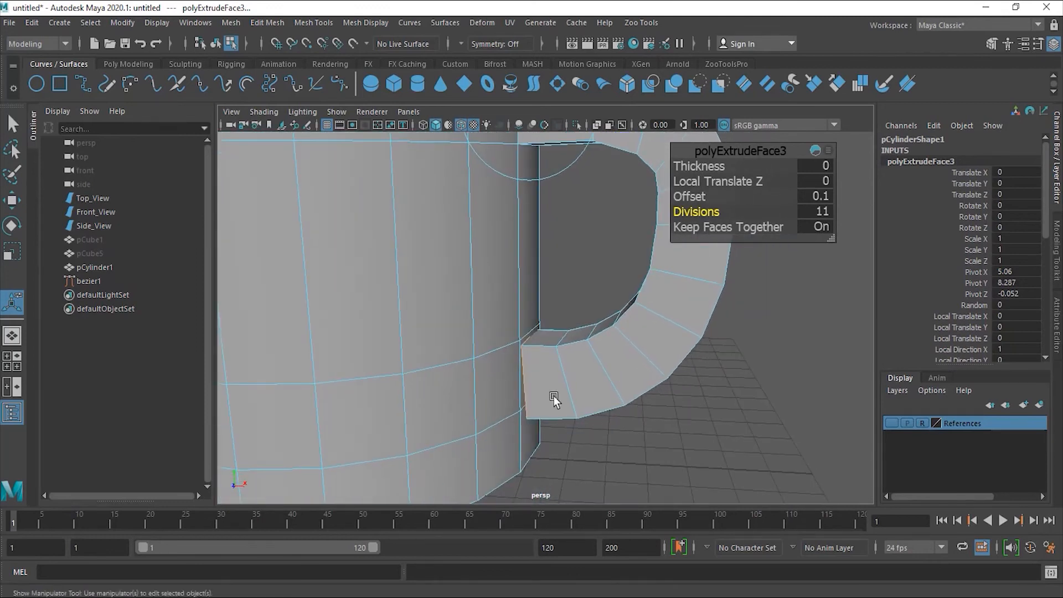
pyautogui.click(551, 382)
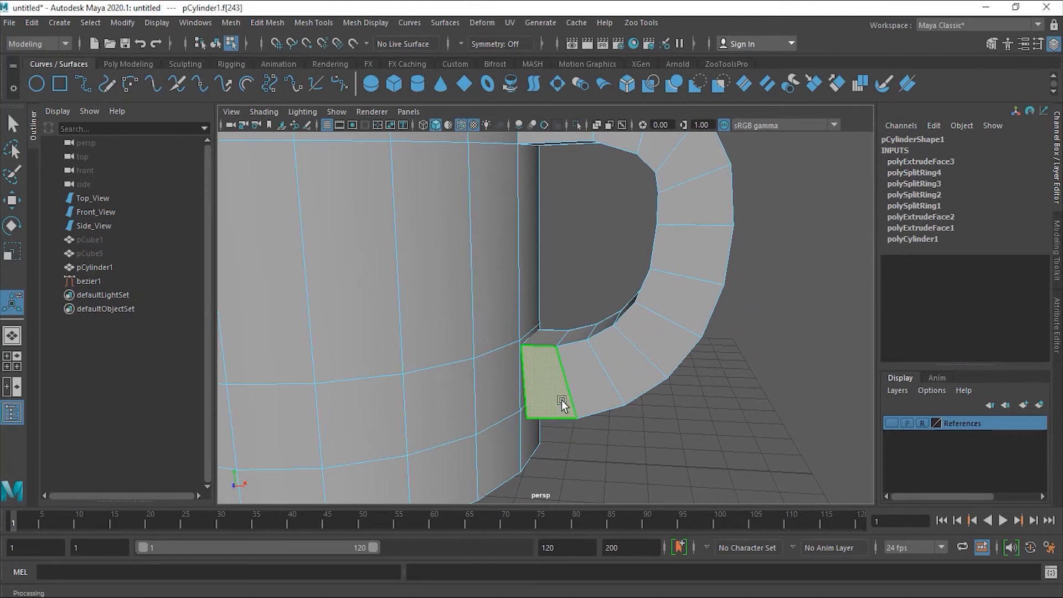
pyautogui.press('Delete')
pyautogui.click(555, 376)
pyautogui.press('Delete')
pyautogui.click(562, 411)
pyautogui.press('Delete')
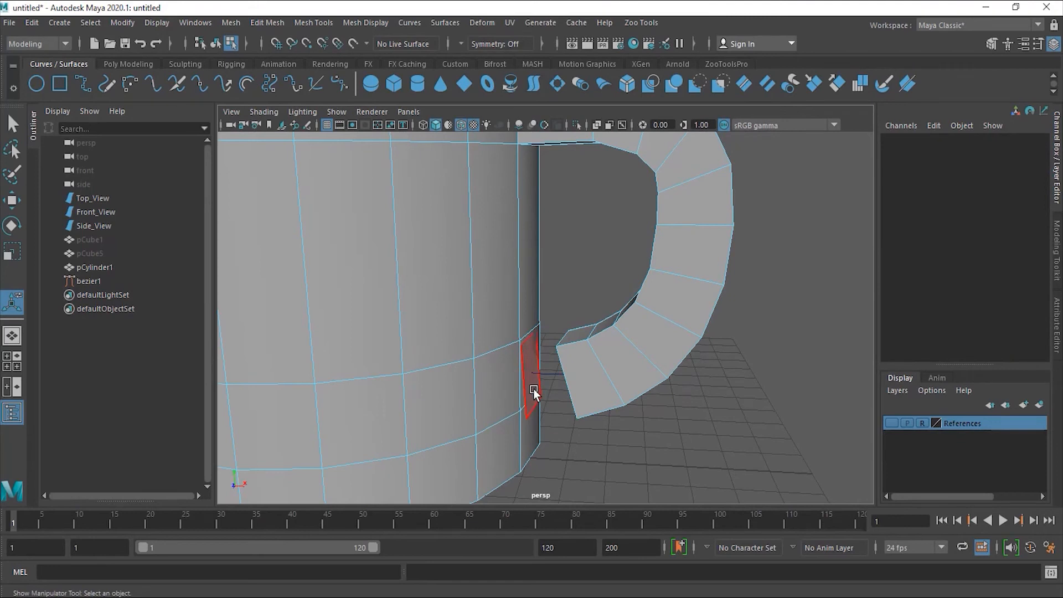
pyautogui.click(533, 389)
pyautogui.press('Delete')
# Delete the outer cylinder wall face opposite the handle's open lower end
pyautogui.keyDown('alt'); pyautogui.moveTo(582, 431); pyautogui.dragTo(649, 430); pyautogui.keyUp('alt')
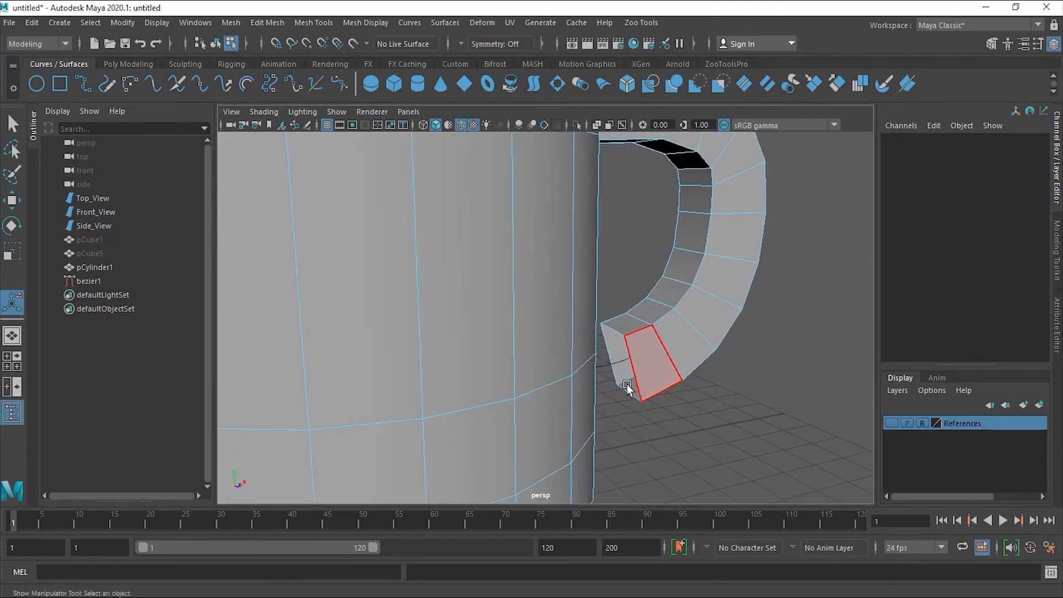
pyautogui.keyDown('alt'); pyautogui.moveTo(632, 344); pyautogui.dragTo(570, 409); pyautogui.keyUp('alt')
pyautogui.scroll(2, 618, 412)
pyautogui.scroll(1, 617, 412)
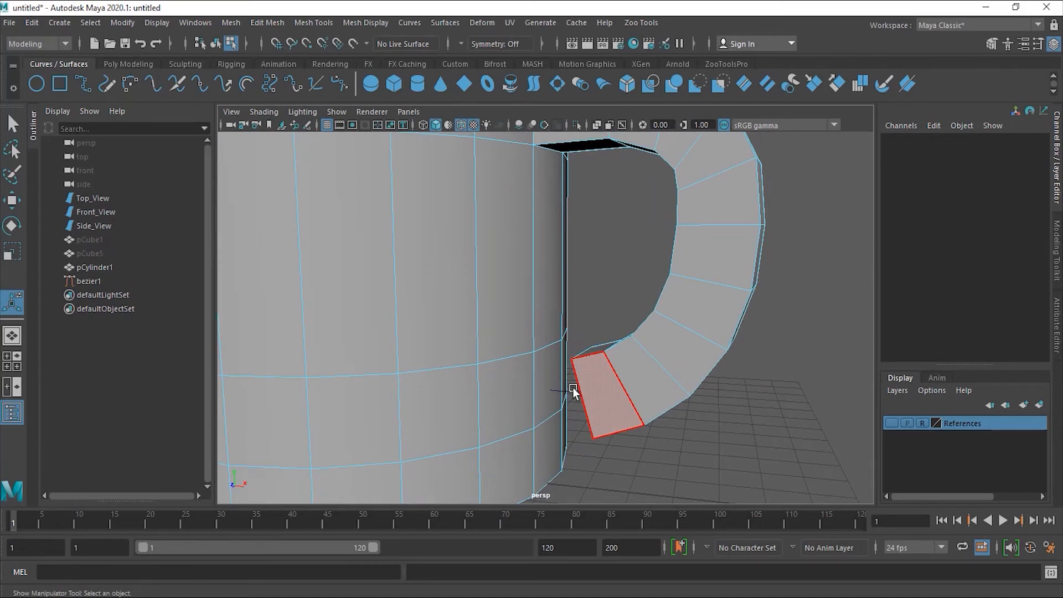
pyautogui.click(553, 383)
pyautogui.keyDown('alt'); pyautogui.moveTo(628, 492); pyautogui.dragTo(542, 401); pyautogui.keyUp('alt')
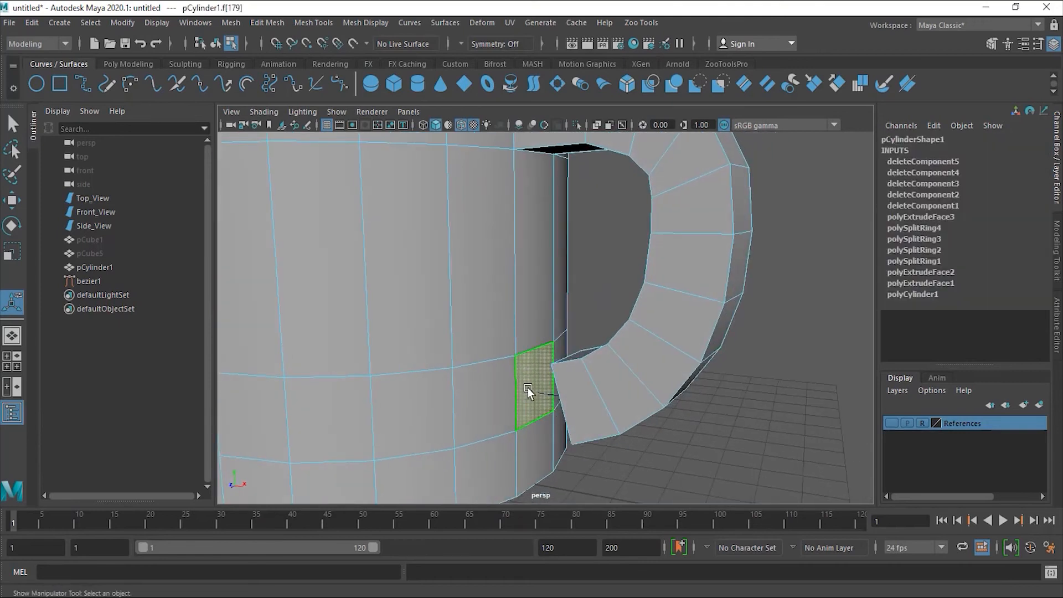
pyautogui.press('Delete')
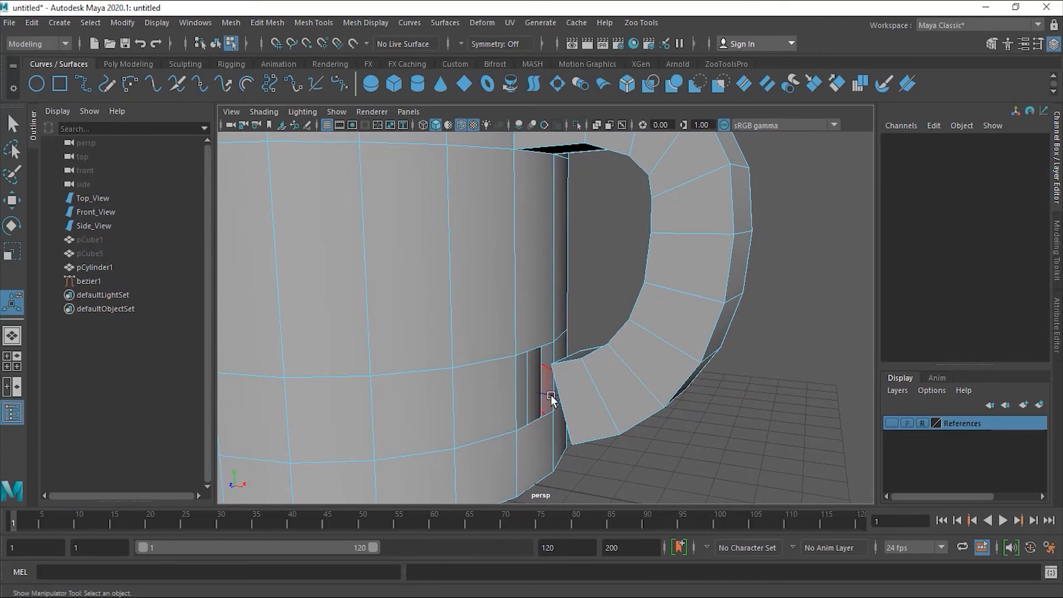
pyautogui.keyDown('alt'); pyautogui.moveTo(646, 446); pyautogui.dragTo(657, 380); pyautogui.keyUp('alt')
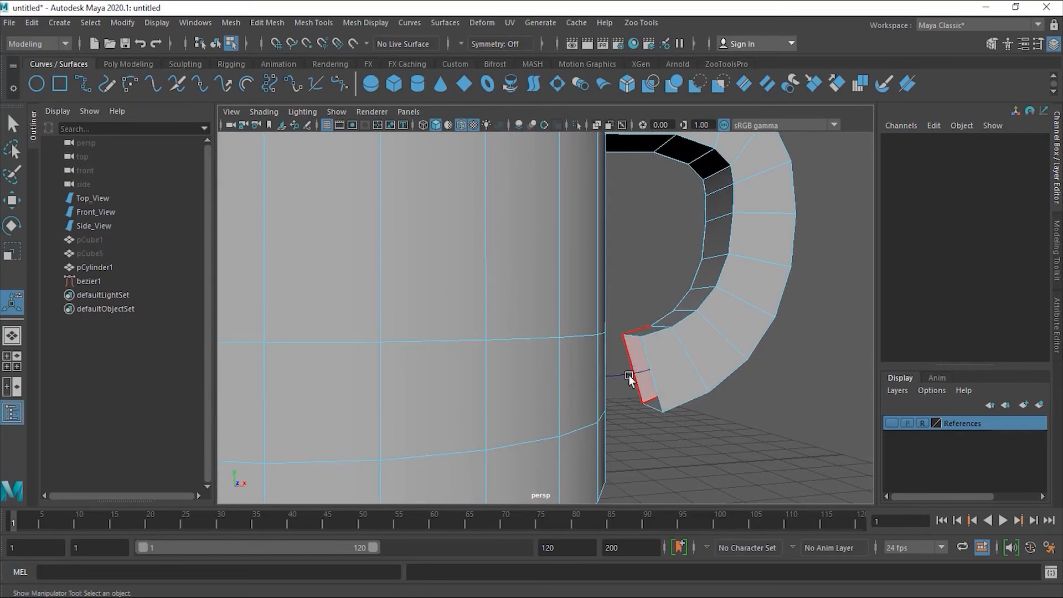
pyautogui.keyDown('alt'); pyautogui.moveTo(646, 404); pyautogui.dragTo(735, 466); pyautogui.keyUp('alt')
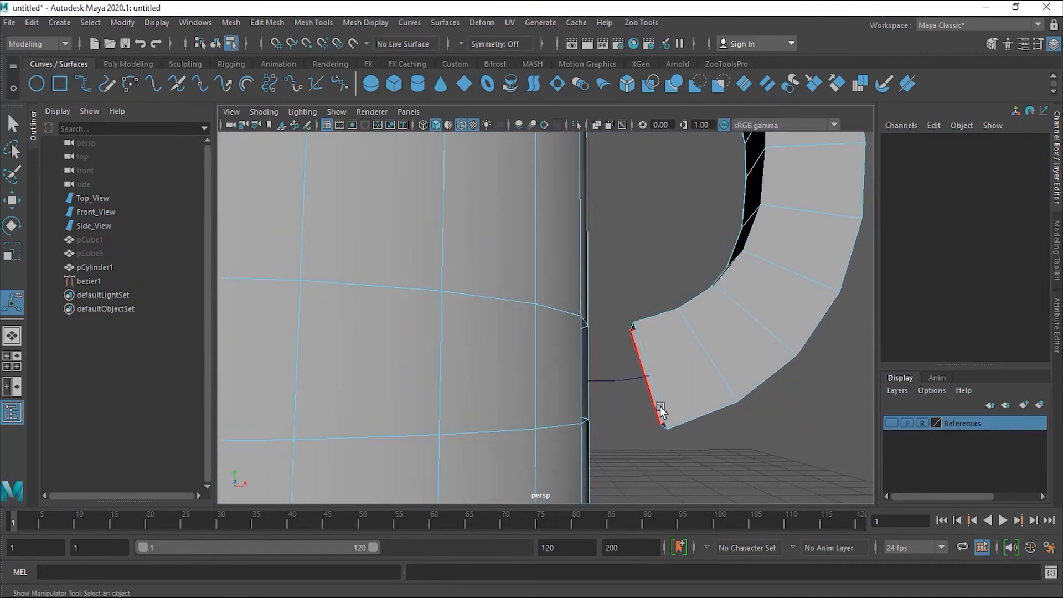
# Bridge the border edges of the handle's open lower end with the border edges of the hole in the cylinder wall
pyautogui.moveTo(659, 412); pyautogui.dragTo(670, 286, button='right')
pyautogui.click(653, 387)
pyautogui.keyDown('alt'); pyautogui.moveTo(656, 421); pyautogui.dragTo(684, 427); pyautogui.keyUp('alt')
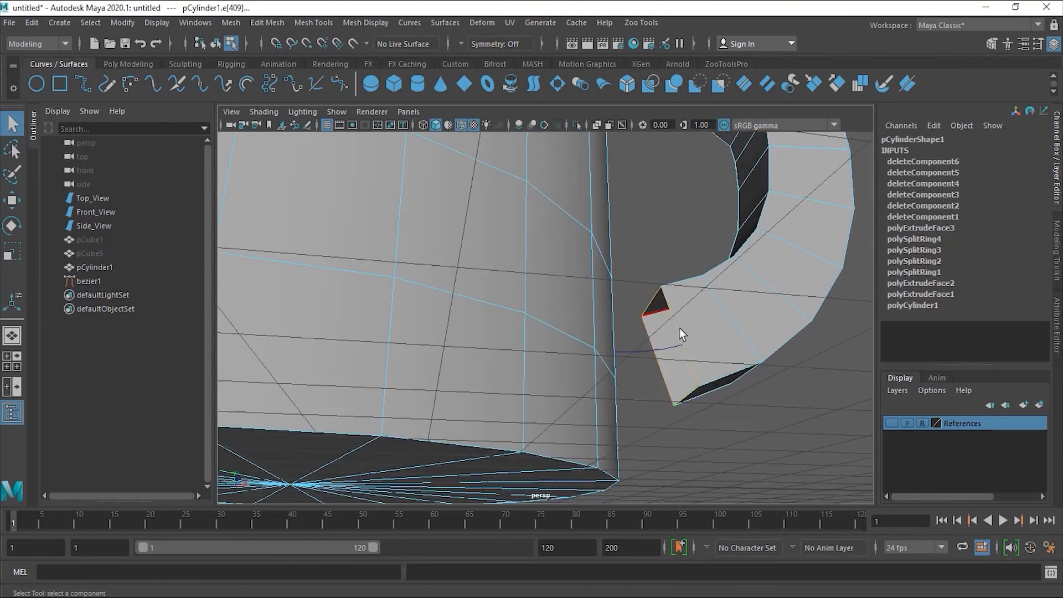
pyautogui.keyDown('alt'); pyautogui.moveTo(643, 333); pyautogui.dragTo(637, 451); pyautogui.keyUp('alt')
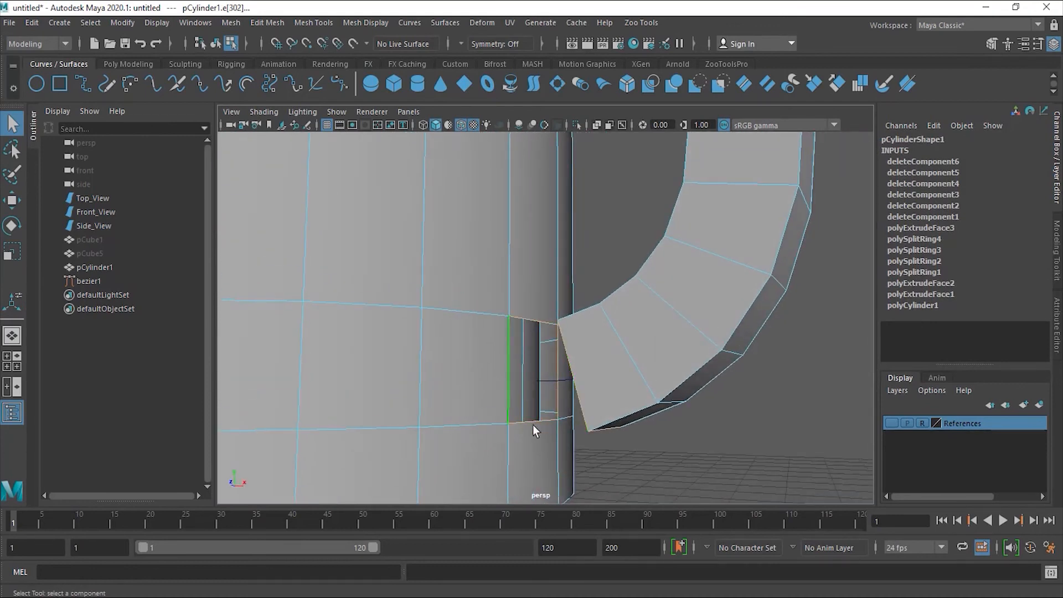
pyautogui.keyDown('alt'); pyautogui.moveTo(611, 470); pyautogui.dragTo(652, 477); pyautogui.keyUp('alt')
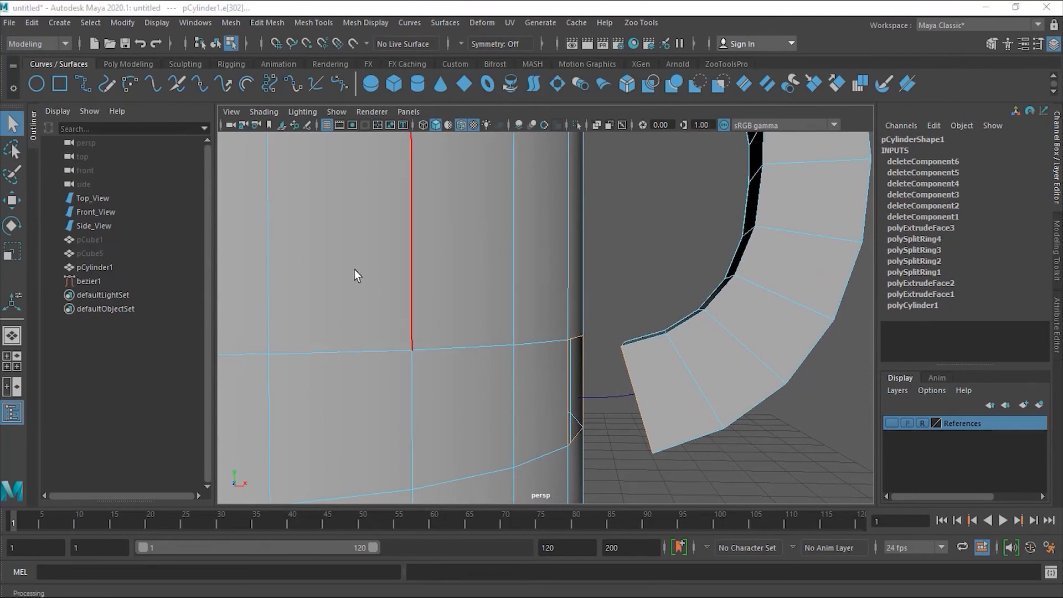
pyautogui.click(274, 24)
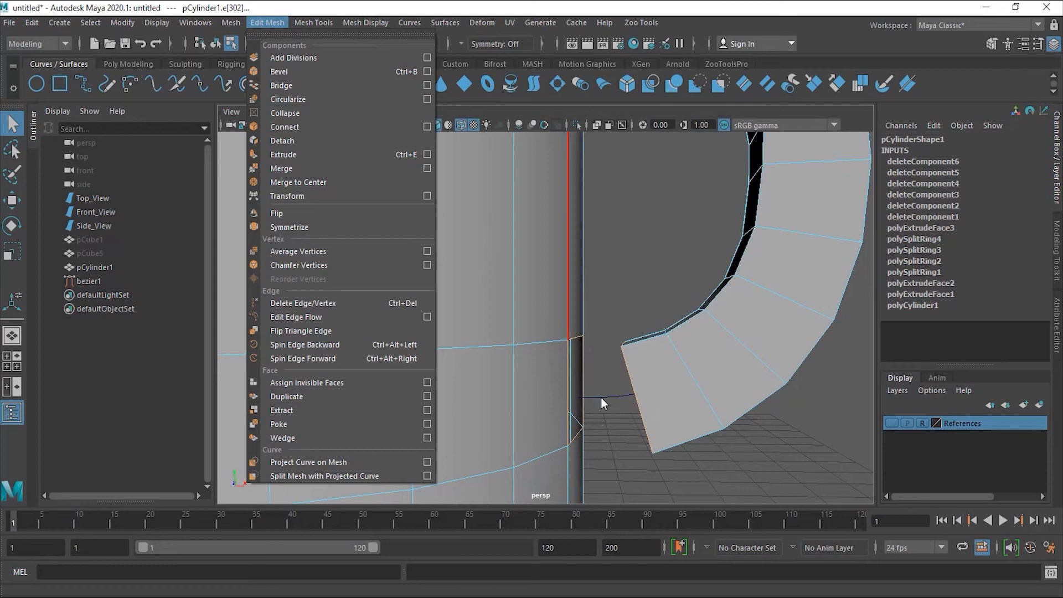
pyautogui.click(302, 86)
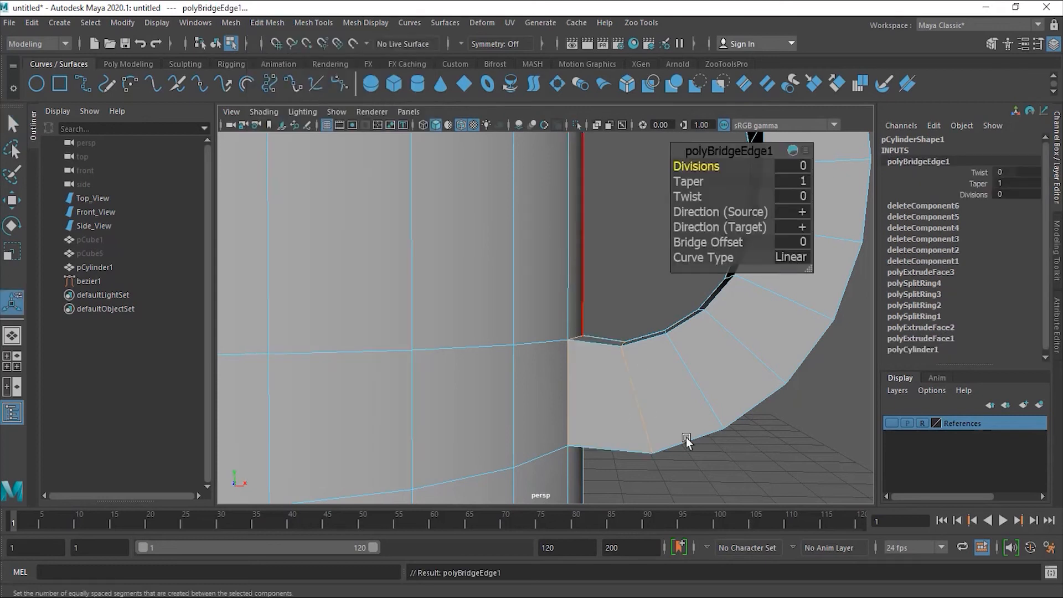
# Set the bridge at the handle's lower end to 1 division, taper 0 and twist 0, and clear the selection
pyautogui.keyDown('alt'); pyautogui.moveTo(682, 499); pyautogui.dragTo(477, 458); pyautogui.keyUp('alt')
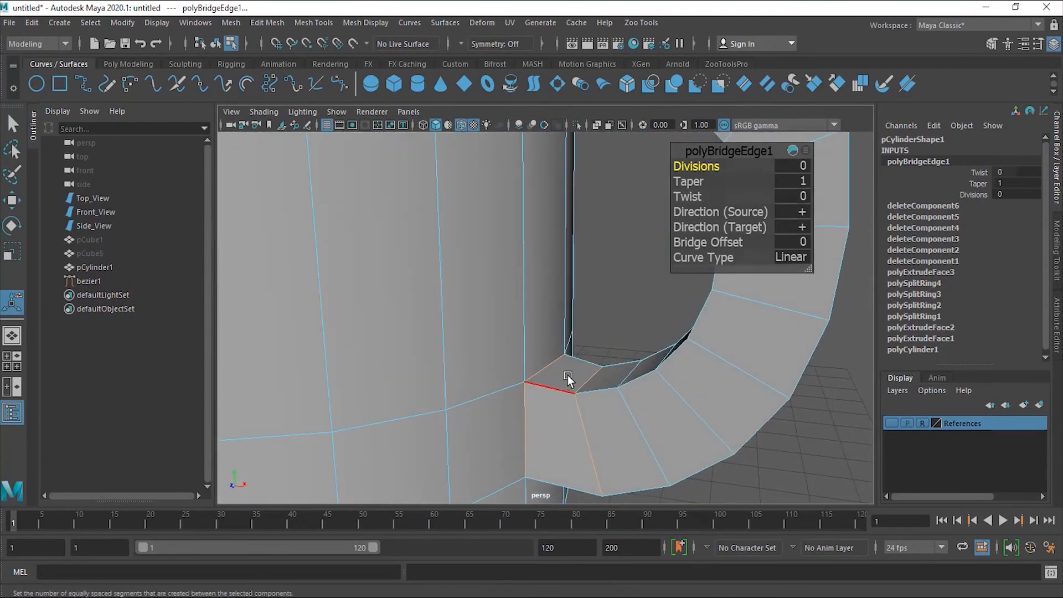
pyautogui.keyDown('alt'); pyautogui.moveTo(743, 475); pyautogui.dragTo(767, 442, button='right'); pyautogui.keyUp('alt')
pyautogui.keyDown('alt'); pyautogui.moveTo(767, 442); pyautogui.dragTo(686, 450); pyautogui.keyUp('alt')
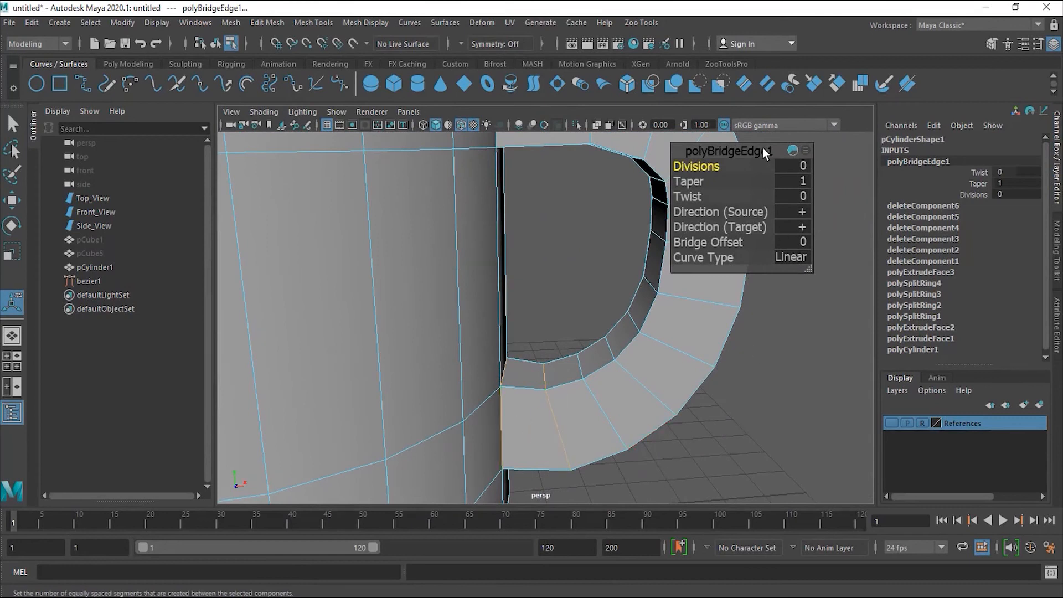
pyautogui.moveTo(713, 167); pyautogui.dragTo(787, 196)
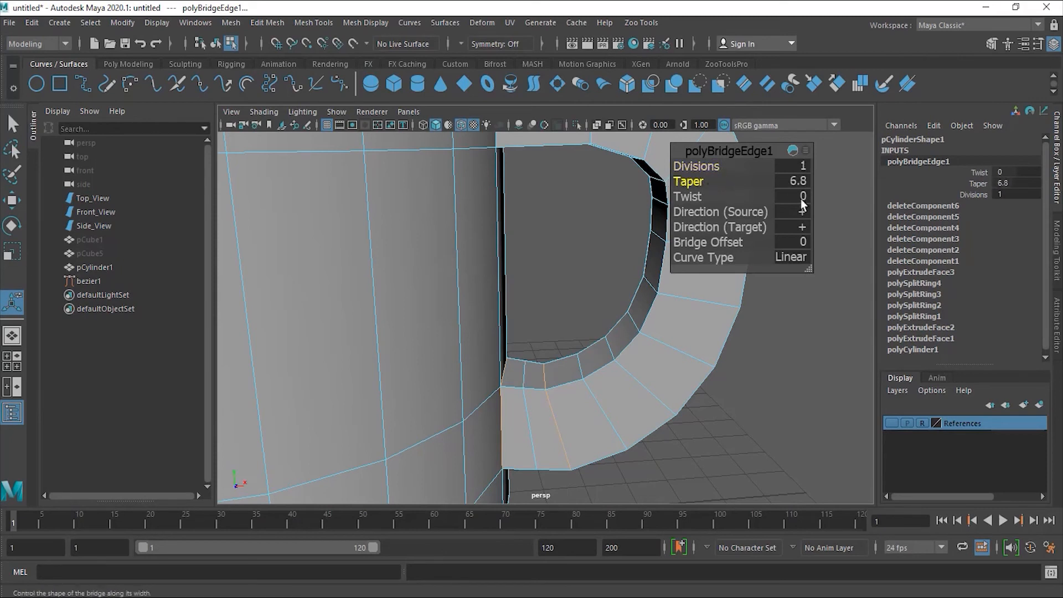
pyautogui.click(791, 182)
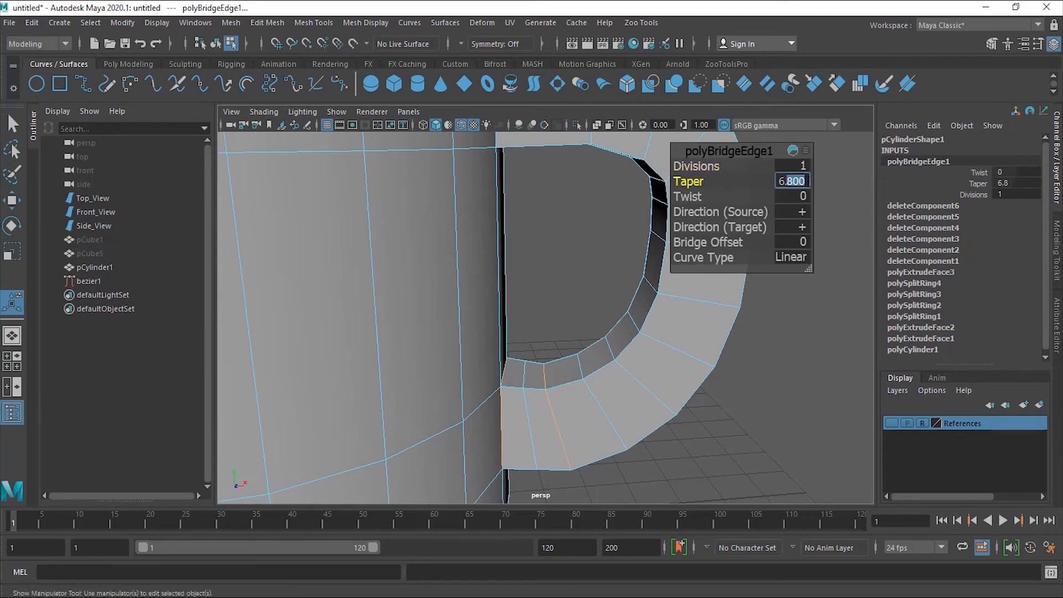
pyautogui.write('0')
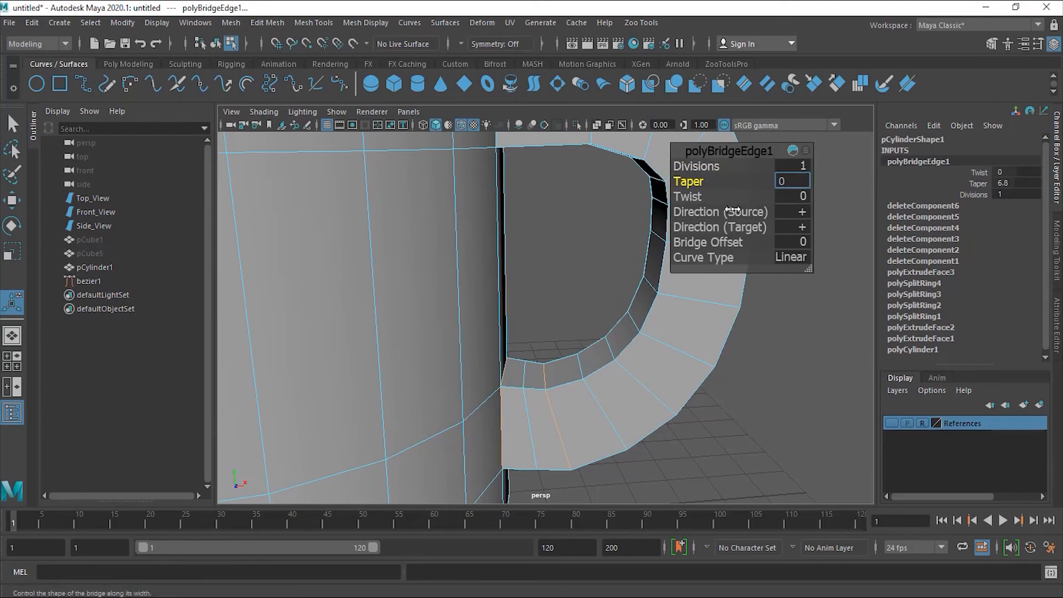
pyautogui.moveTo(730, 201); pyautogui.dragTo(776, 201)
pyautogui.click(787, 197)
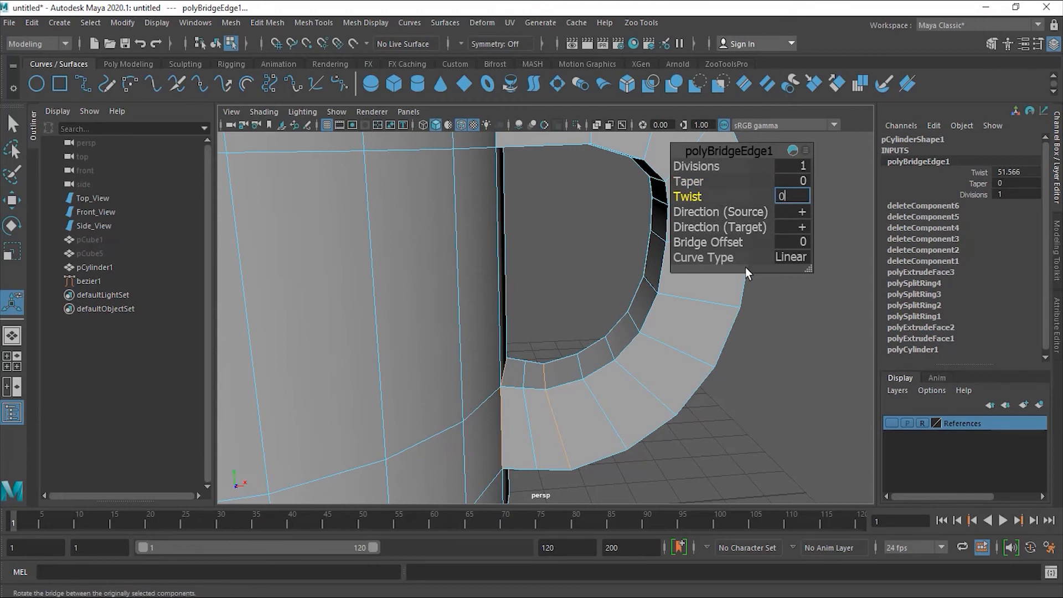
pyautogui.moveTo(723, 259)
pyautogui.mouseDown()
pyautogui.moveTo(819, 258)
pyautogui.moveTo(759, 269)
pyautogui.moveTo(955, 270)
pyautogui.moveTo(726, 263)
pyautogui.mouseUp()
pyautogui.click(781, 320)
# Smooth the whole mug mesh in object mode with 2 divisions
pyautogui.keyDown('alt'); pyautogui.moveTo(781, 321); pyautogui.dragTo(676, 349, button='right'); pyautogui.keyUp('alt')
pyautogui.moveTo(677, 349)
pyautogui.keyDown('alt'); pyautogui.mouseDown()
pyautogui.moveTo(584, 287)
pyautogui.moveTo(727, 392)
pyautogui.moveTo(747, 373)
pyautogui.moveTo(663, 353)
pyautogui.mouseUp(); pyautogui.keyUp('alt')
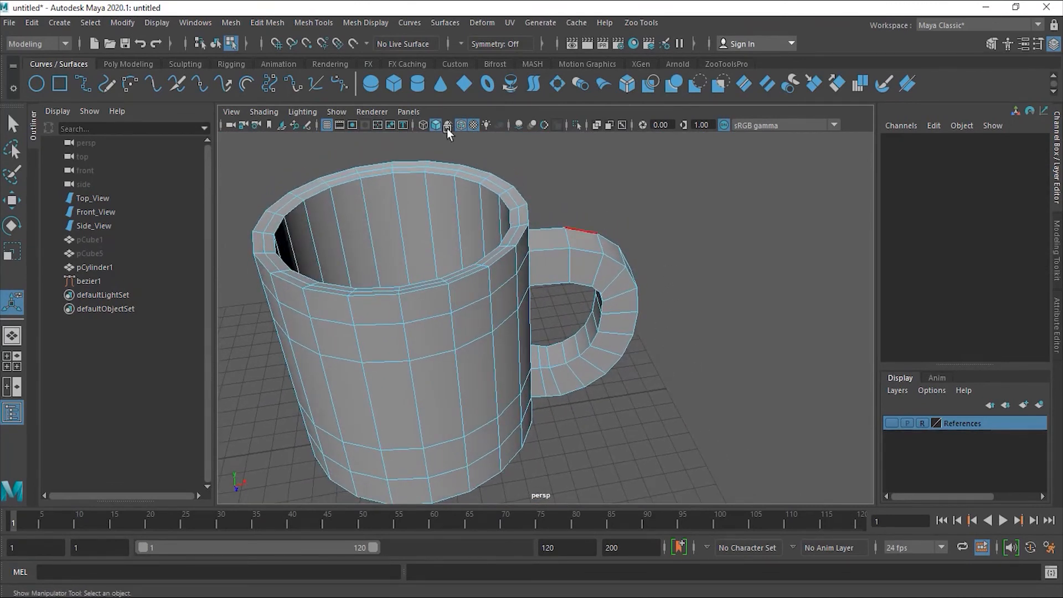
pyautogui.click(273, 22)
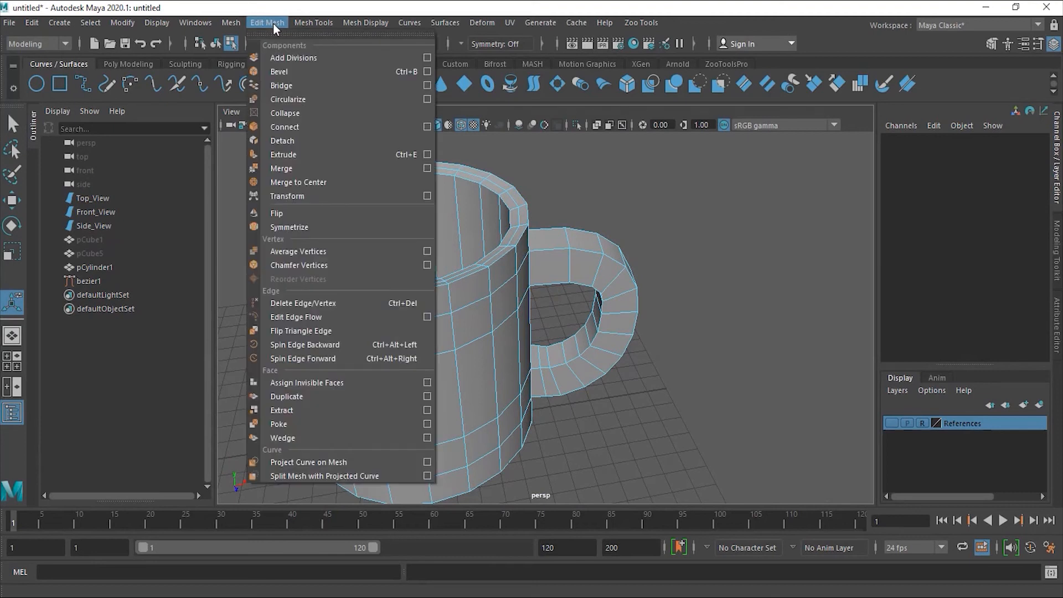
pyautogui.moveTo(307, 22)
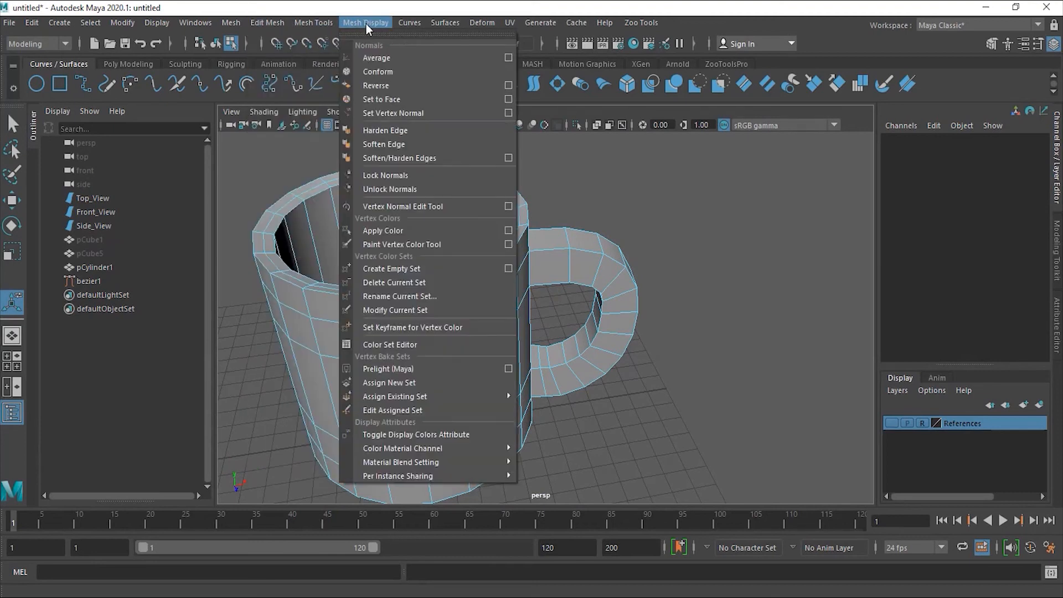
pyautogui.moveTo(237, 24)
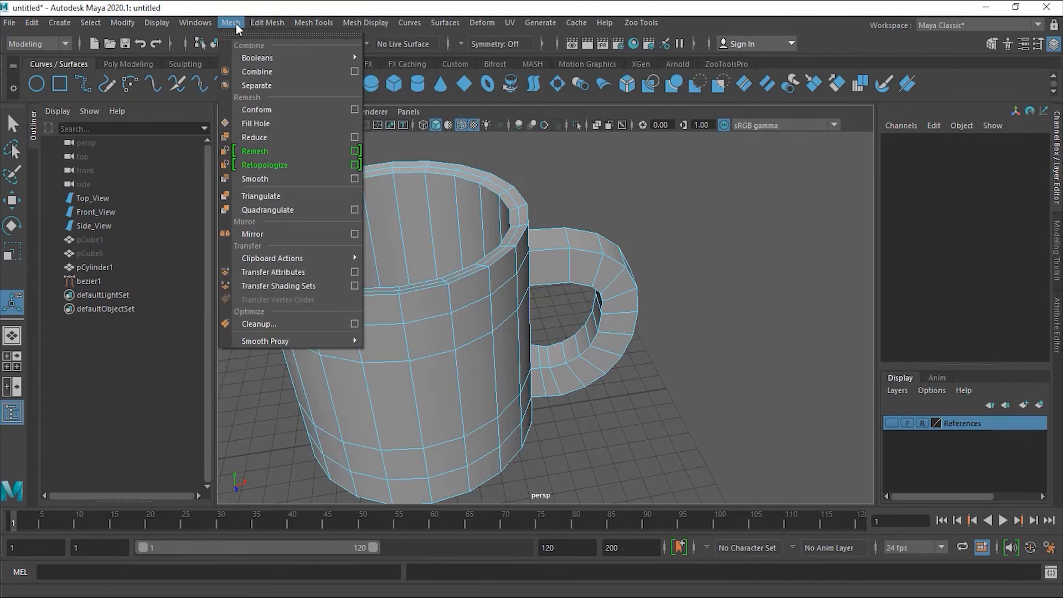
pyautogui.click(267, 178)
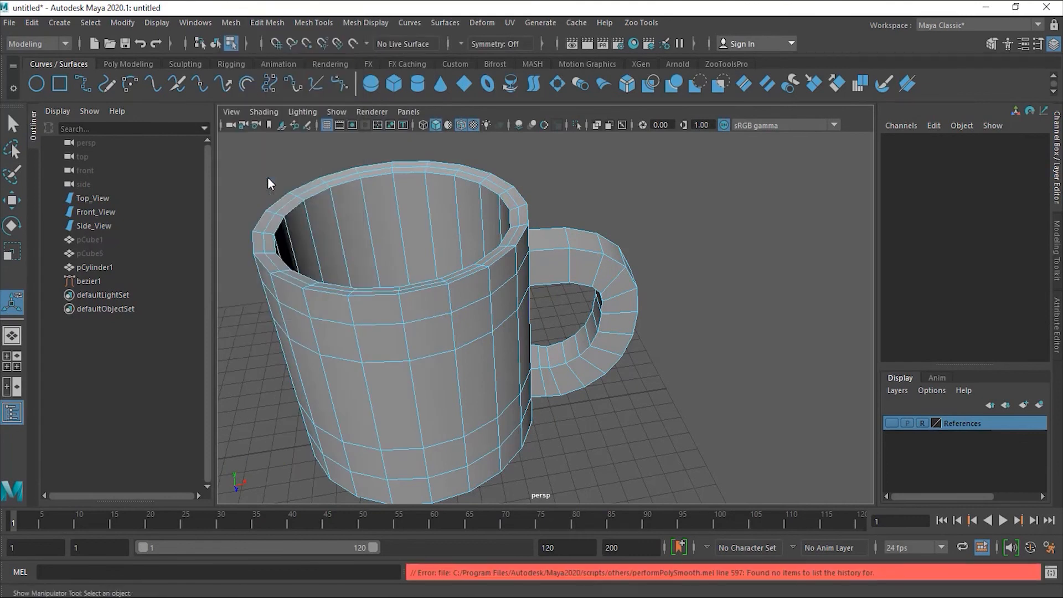
pyautogui.click(11, 199)
pyautogui.rightClick(483, 328)
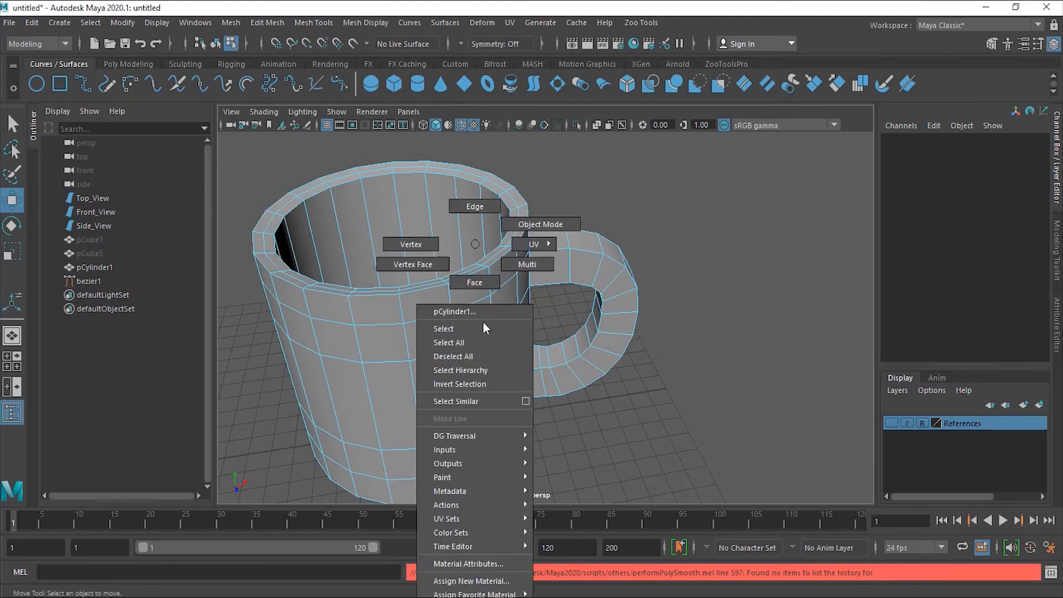
pyautogui.click(541, 224)
pyautogui.click(230, 22)
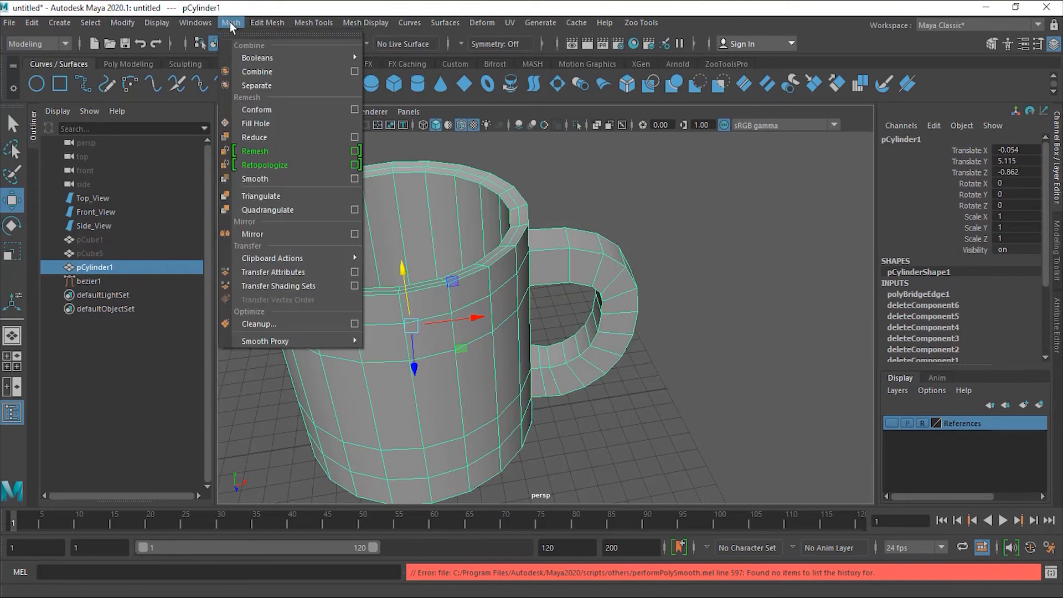
pyautogui.click(277, 173)
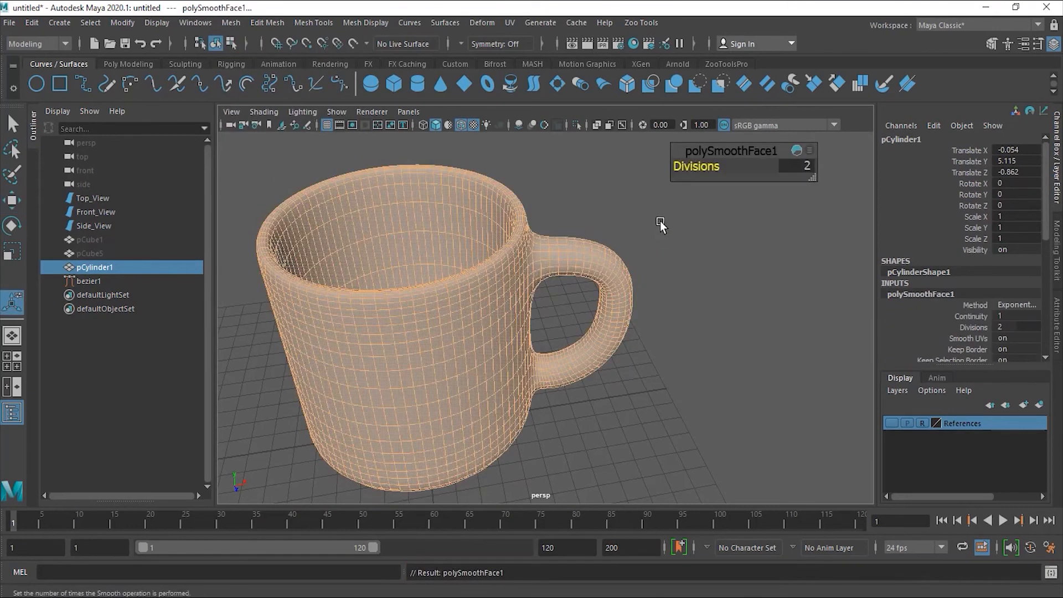
# Turn off the wireframe overlay on the shaded mug and examine the surface where the handle joins the wall
pyautogui.click(659, 221)
pyautogui.keyDown('alt'); pyautogui.moveTo(658, 220); pyautogui.dragTo(668, 280); pyautogui.keyUp('alt')
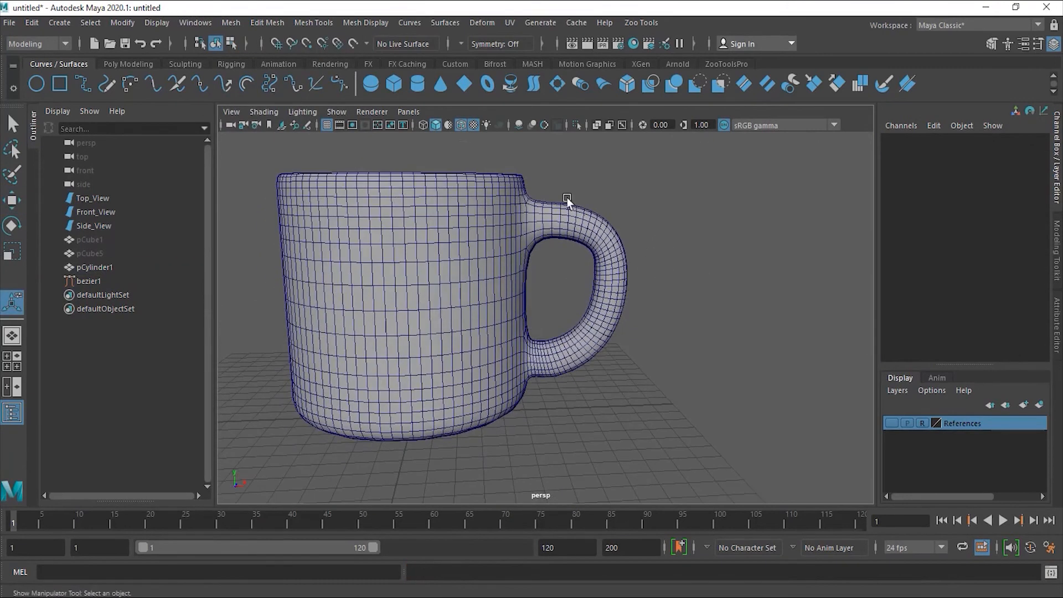
pyautogui.click(461, 125)
pyautogui.click(474, 125)
pyautogui.moveTo(682, 209)
pyautogui.keyDown('alt'); pyautogui.mouseDown()
pyautogui.moveTo(759, 261)
pyautogui.moveTo(774, 217)
pyautogui.moveTo(617, 178)
pyautogui.moveTo(667, 224)
pyautogui.moveTo(756, 262)
pyautogui.moveTo(624, 221)
pyautogui.moveTo(631, 208)
pyautogui.mouseUp(); pyautogui.keyUp('alt')
pyautogui.scroll(5, 579, 251)
pyautogui.keyDown('alt'); pyautogui.moveTo(575, 261); pyautogui.dragTo(500, 344); pyautogui.keyUp('alt')
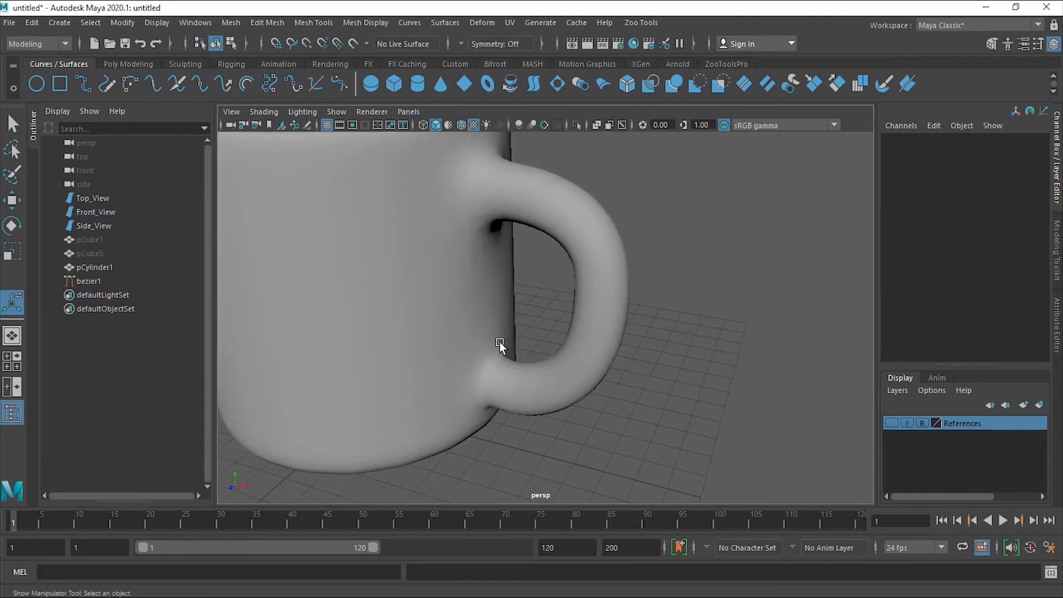
pyautogui.keyDown('alt'); pyautogui.moveTo(462, 212); pyautogui.dragTo(498, 225); pyautogui.keyUp('alt')
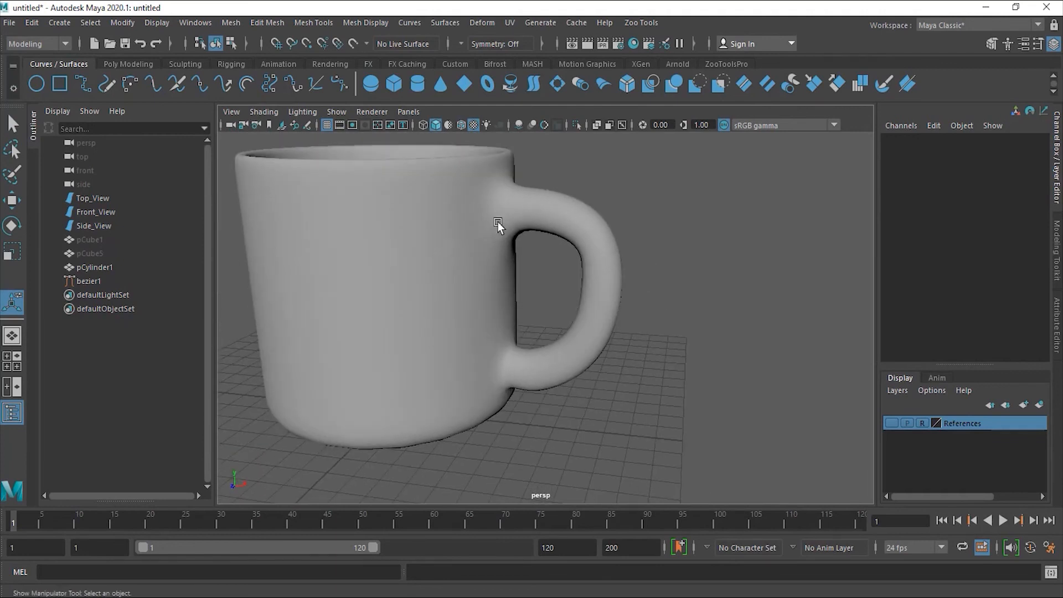
# Undo the smoothing of the mug mesh
pyautogui.click(459, 213)
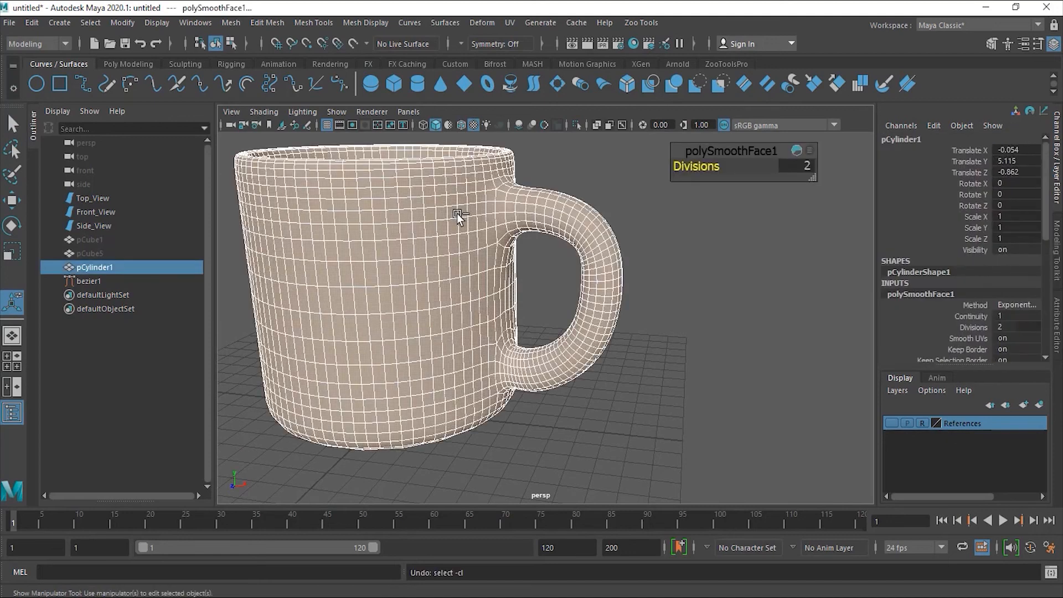
pyautogui.hotkey('ctrl', 'z')
pyautogui.keyDown('alt'); pyautogui.moveTo(457, 213); pyautogui.dragTo(491, 231, button='right'); pyautogui.keyUp('alt')
pyautogui.moveTo(491, 231)
pyautogui.keyDown('alt'); pyautogui.mouseDown()
pyautogui.moveTo(501, 218)
pyautogui.moveTo(484, 218)
pyautogui.mouseUp(); pyautogui.keyUp('alt')
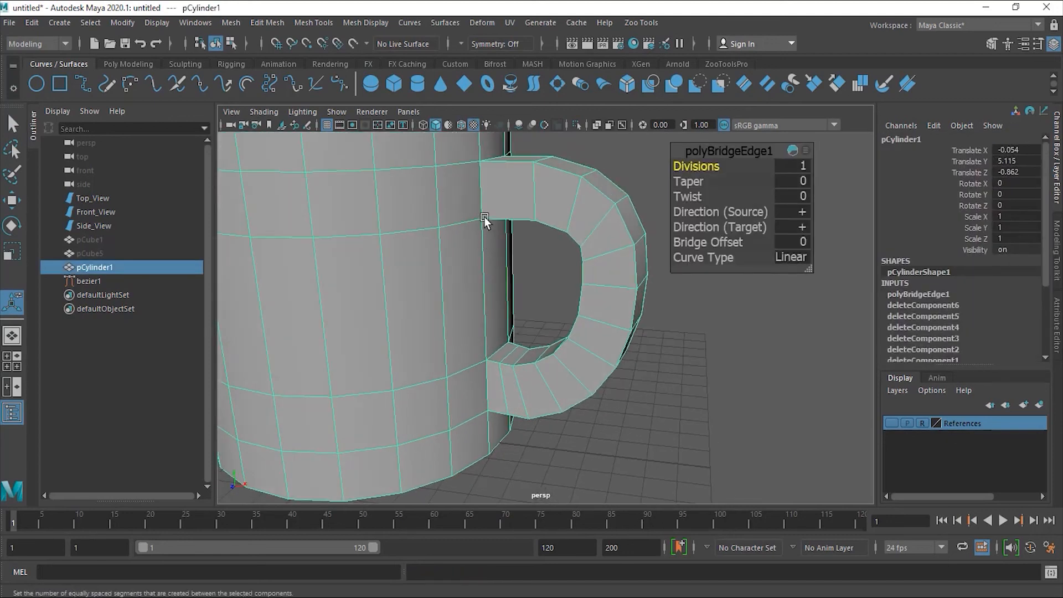
# Select the front and upper edges where the handle's upper end meets the cylinder wall
pyautogui.rightClick(483, 204)
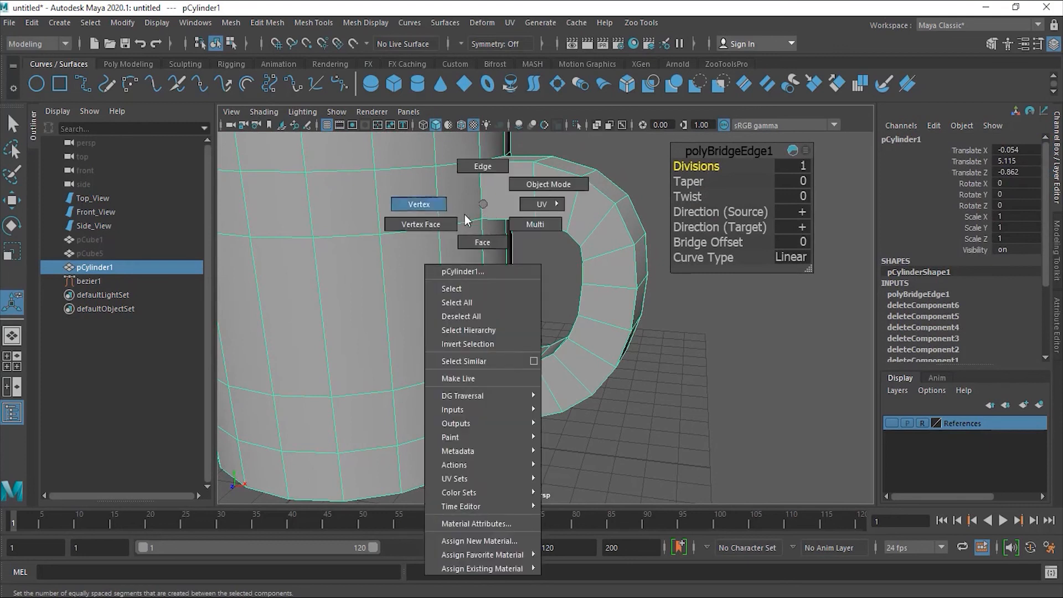
pyautogui.click(483, 167)
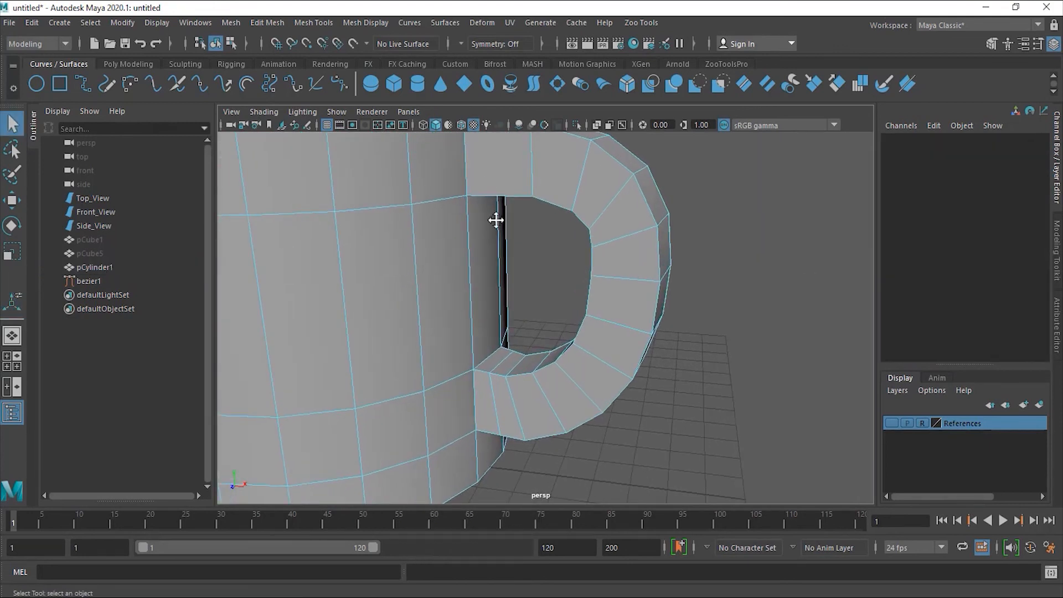
pyautogui.keyDown('alt'); pyautogui.moveTo(491, 198); pyautogui.dragTo(500, 316, button='middle'); pyautogui.keyUp('alt')
pyautogui.keyDown('alt'); pyautogui.moveTo(470, 317); pyautogui.dragTo(556, 312, button='right'); pyautogui.keyUp('alt')
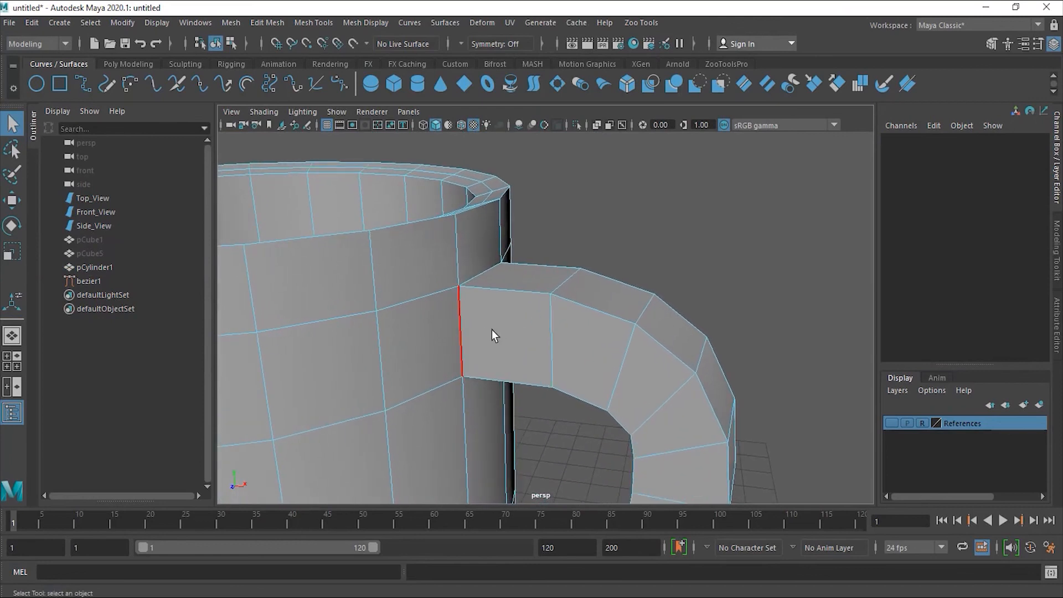
pyautogui.click(461, 332)
pyautogui.keyDown('shift'); pyautogui.click(482, 274); pyautogui.keyUp('shift')
pyautogui.keyDown('alt'); pyautogui.moveTo(674, 261); pyautogui.dragTo(575, 399); pyautogui.keyUp('alt')
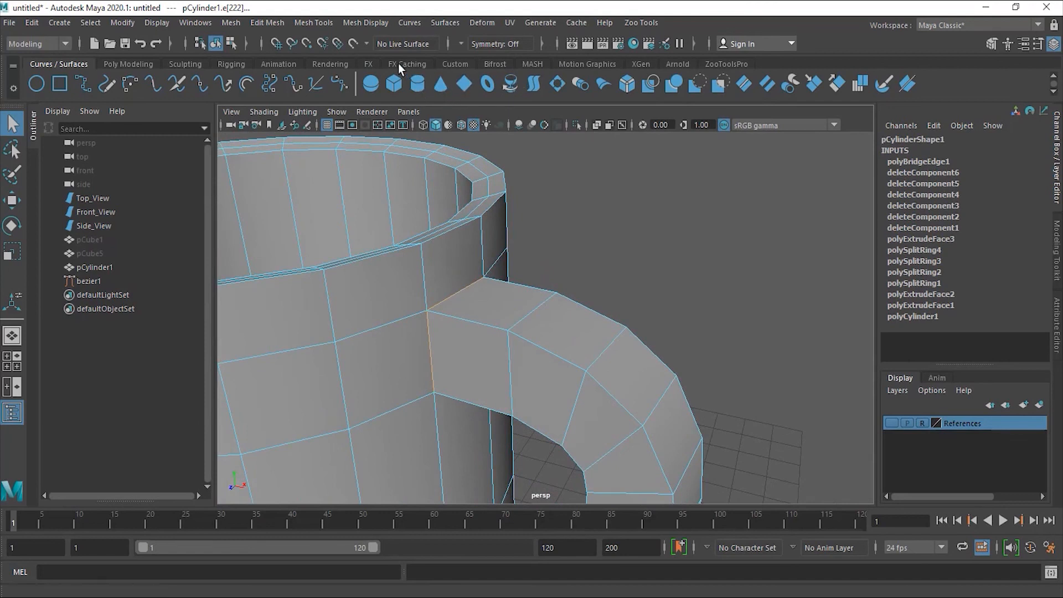
# Try to add offset edge loops along the edges where the handle's upper end meets the cylinder wall
pyautogui.click(314, 23)
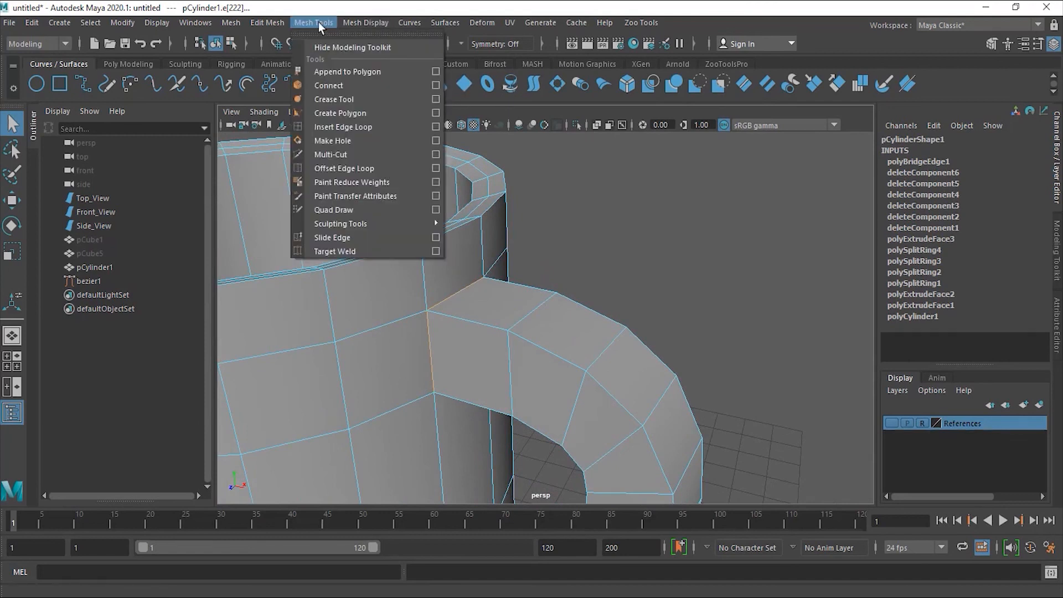
pyautogui.click(338, 168)
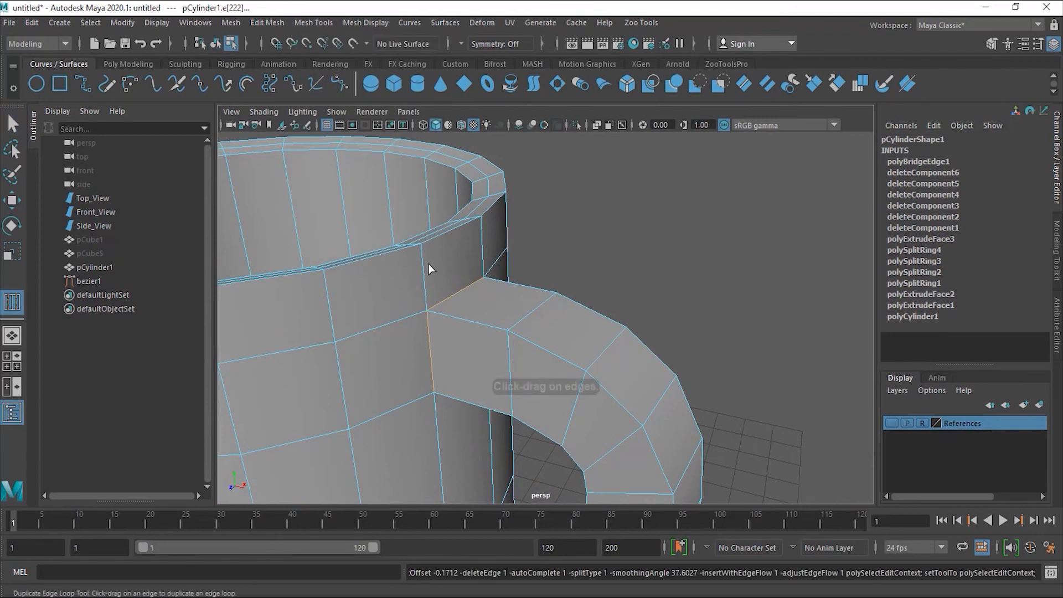
pyautogui.moveTo(445, 300); pyautogui.dragTo(489, 308)
pyautogui.moveTo(428, 339); pyautogui.dragTo(422, 339)
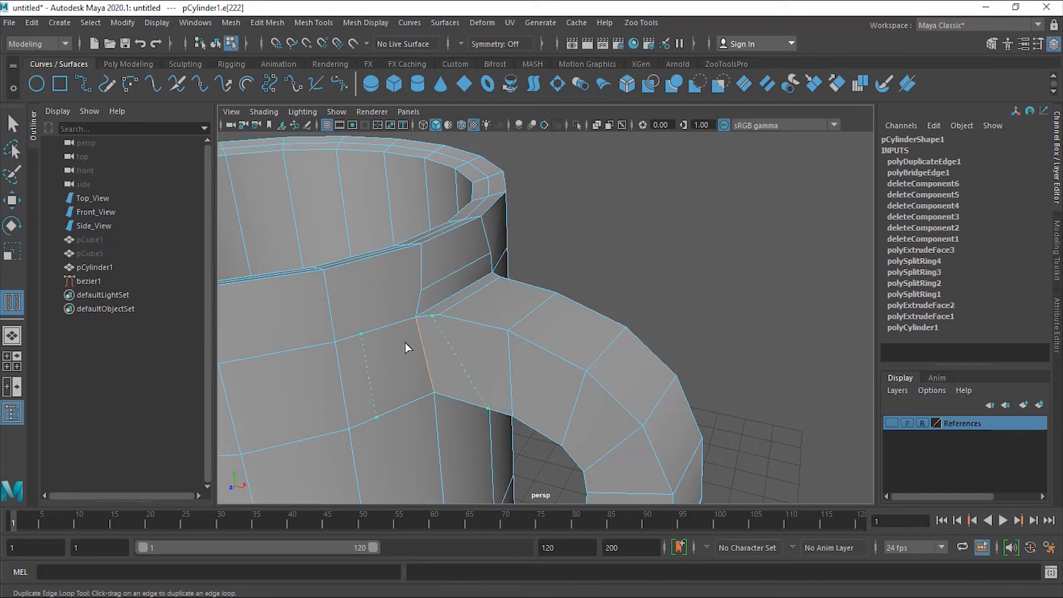
pyautogui.moveTo(427, 374); pyautogui.dragTo(428, 381)
pyautogui.keyDown('alt'); pyautogui.moveTo(598, 321); pyautogui.dragTo(596, 259); pyautogui.keyUp('alt')
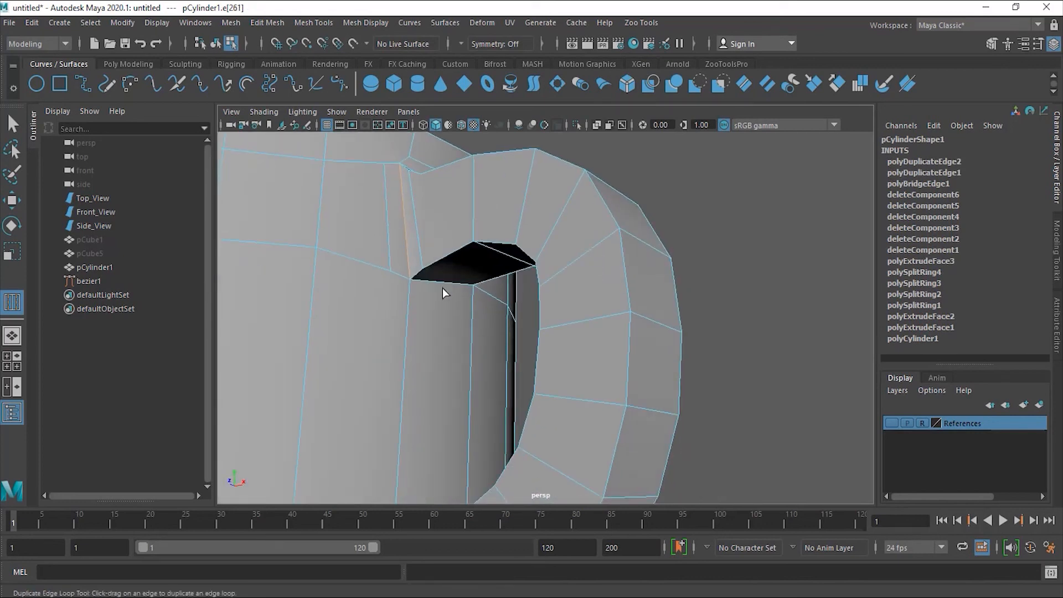
pyautogui.moveTo(440, 291); pyautogui.dragTo(469, 283)
# Undo the offset edge loops around the handle's upper joint
pyautogui.hotkey('ctrl', 'z')
pyautogui.hotkey('ctrl', 'z')
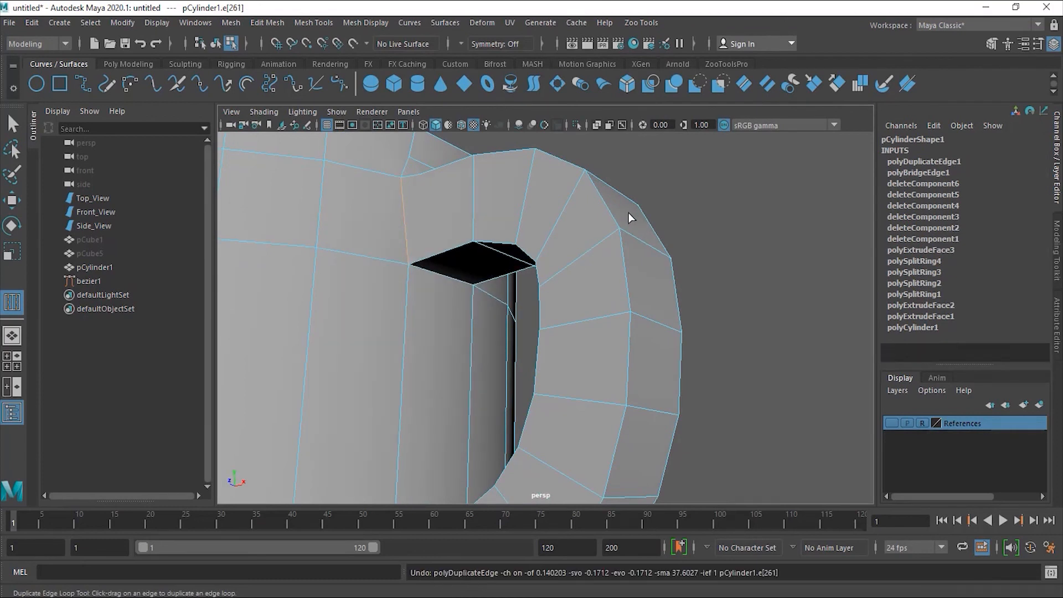
pyautogui.keyDown('alt'); pyautogui.moveTo(635, 183); pyautogui.dragTo(506, 142); pyautogui.keyUp('alt')
pyautogui.hotkey('ctrl', 'z')
# Insert an edge loop around the handle's upper end, close to where it meets the cylinder wall
pyautogui.click(370, 23)
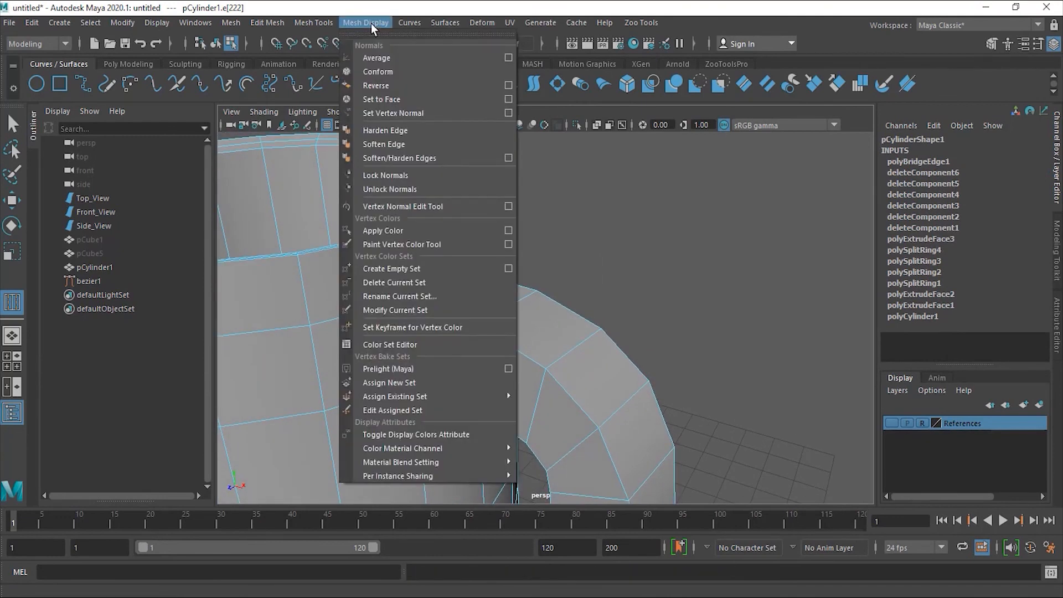
pyautogui.moveTo(318, 24)
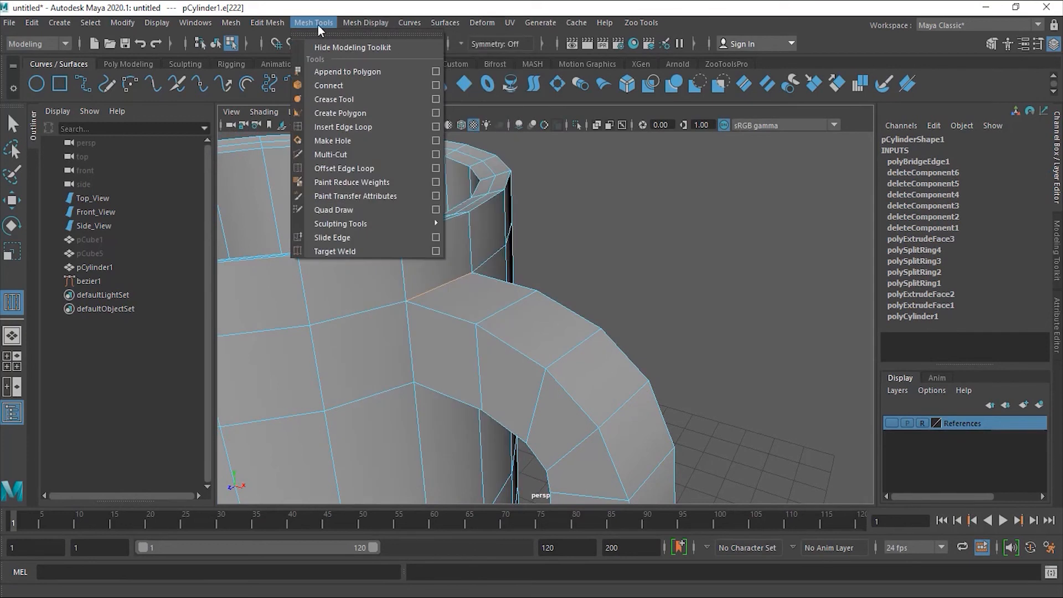
pyautogui.click(375, 127)
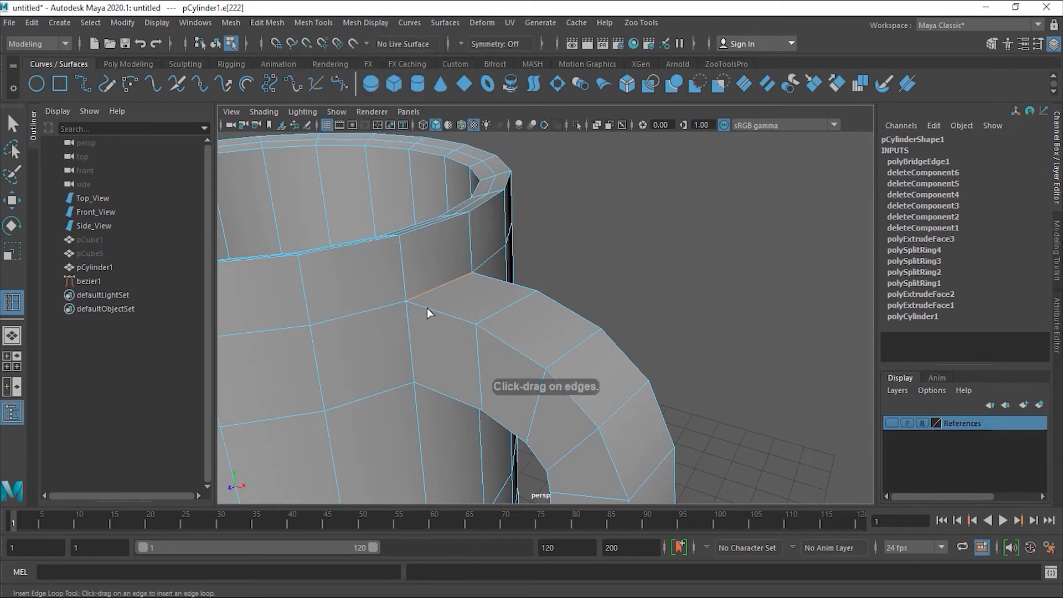
pyautogui.moveTo(413, 303); pyautogui.dragTo(403, 304)
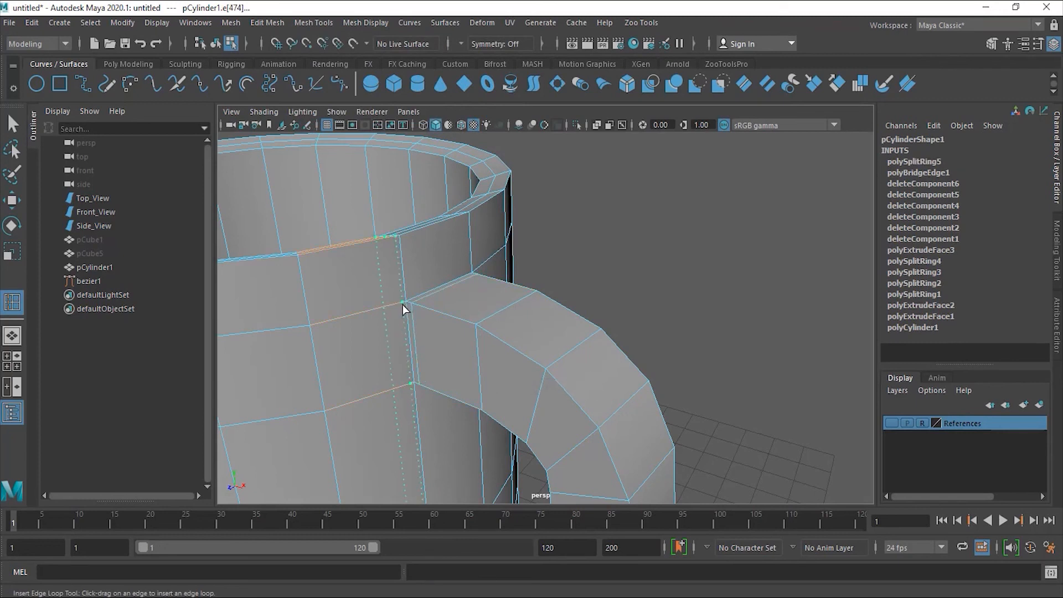
# Try to insert a vertical edge loop in the cylinder wall beside the handle's upper joint, and undo it
pyautogui.moveTo(403, 305); pyautogui.dragTo(404, 304)
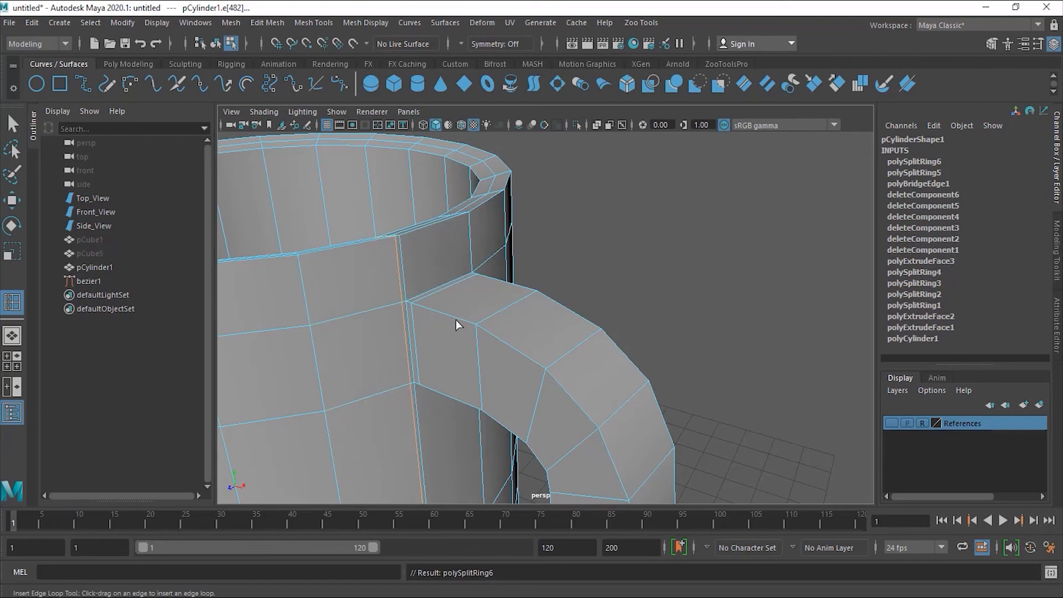
pyautogui.keyDown('alt'); pyautogui.moveTo(682, 300); pyautogui.dragTo(686, 299); pyautogui.keyUp('alt')
pyautogui.hotkey('ctrl', 'z')
# Insert two edge loops around the handle's lower end, close to its joint with the cylinder wall
pyautogui.keyDown('alt'); pyautogui.moveTo(718, 338); pyautogui.dragTo(762, 328); pyautogui.keyUp('alt')
pyautogui.keyDown('alt'); pyautogui.moveTo(733, 268); pyautogui.dragTo(673, 49, button='middle'); pyautogui.keyUp('alt')
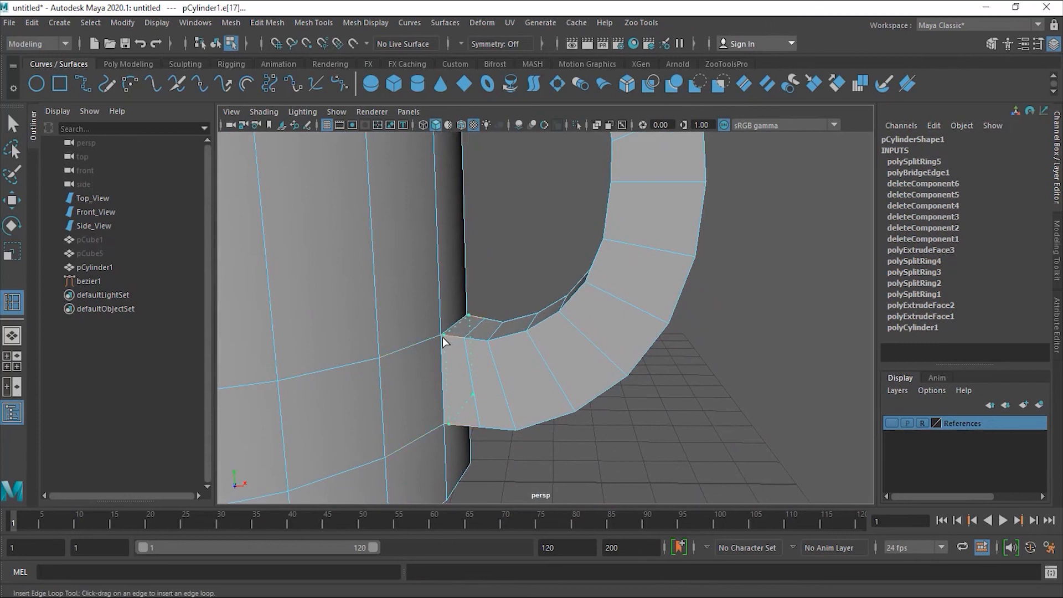
pyautogui.moveTo(443, 336); pyautogui.dragTo(444, 337)
pyautogui.press('F8')
pyautogui.moveTo(453, 335); pyautogui.dragTo(447, 337)
# Insert a second edge loop around the handle's upper end, tight against the cylinder wall
pyautogui.keyDown('alt'); pyautogui.moveTo(524, 274); pyautogui.dragTo(493, 374); pyautogui.keyUp('alt')
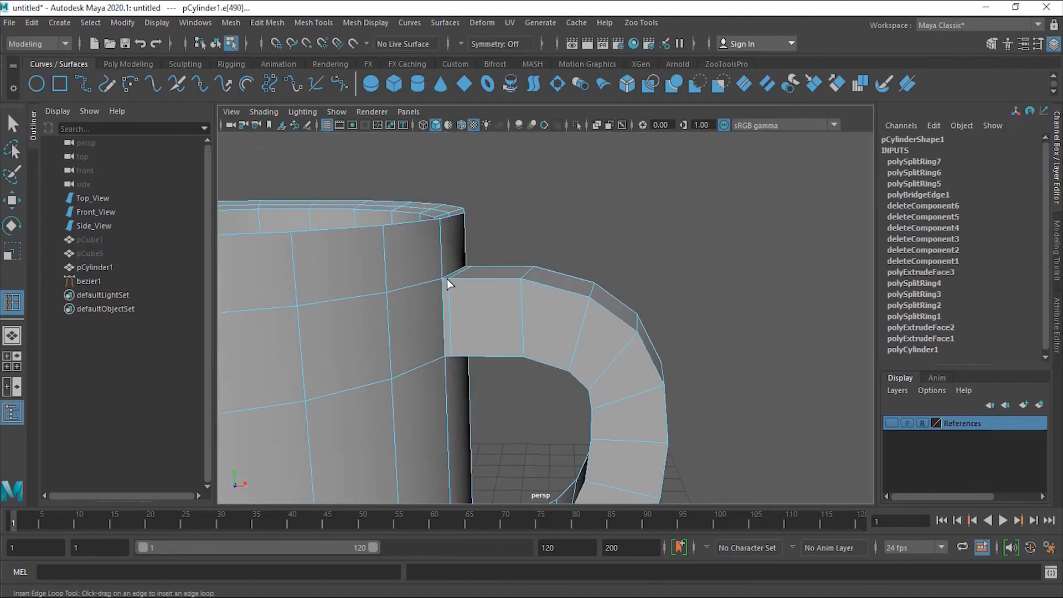
pyautogui.moveTo(454, 281); pyautogui.dragTo(454, 281)
pyautogui.keyDown('alt'); pyautogui.moveTo(554, 254); pyautogui.dragTo(447, 304); pyautogui.keyUp('alt')
# Return to object mode, smooth the whole mug mesh with 2 divisions, and deselect it
pyautogui.rightClick(447, 302)
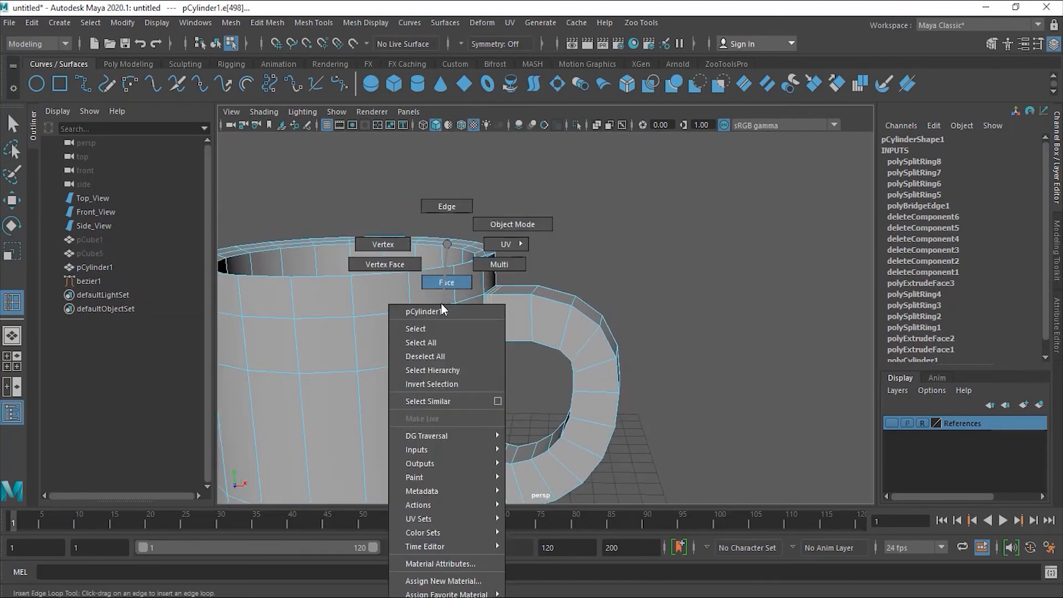
pyautogui.click(441, 304)
pyautogui.press('w')
pyautogui.rightClick(433, 304)
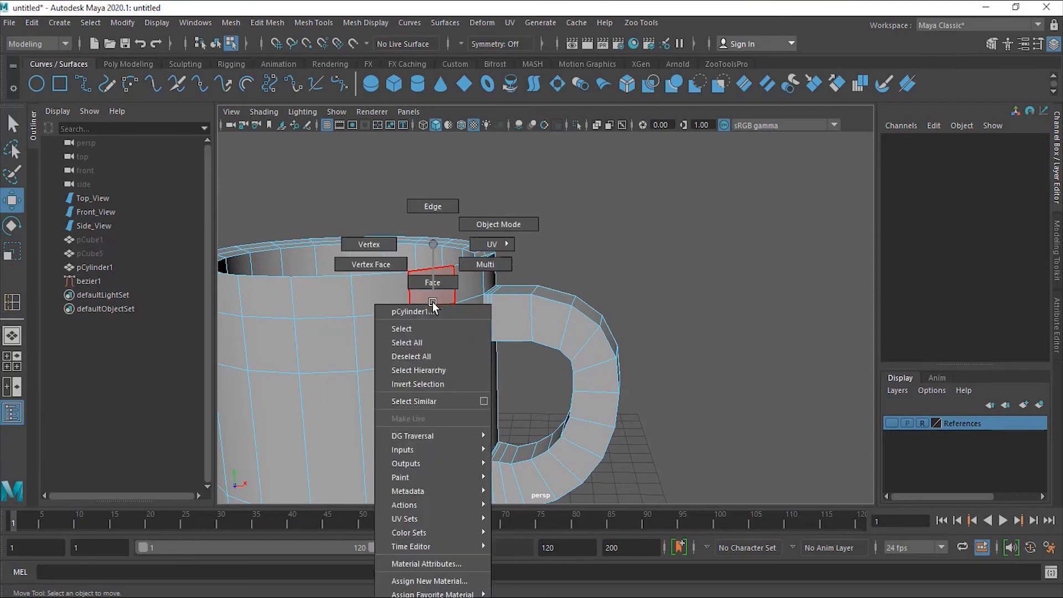
pyautogui.click(499, 224)
pyautogui.click(188, 24)
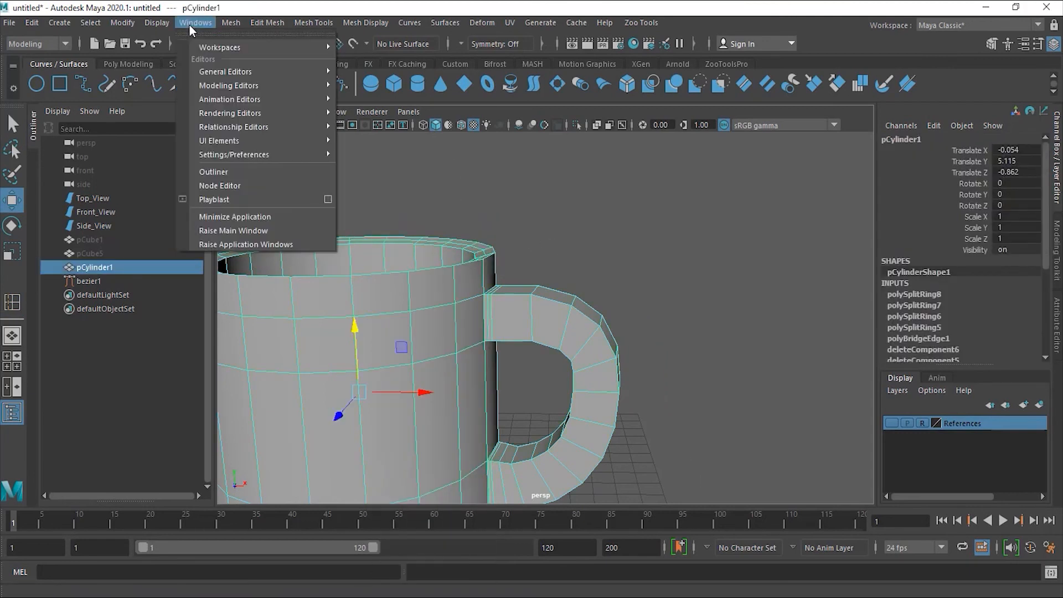
pyautogui.moveTo(232, 23)
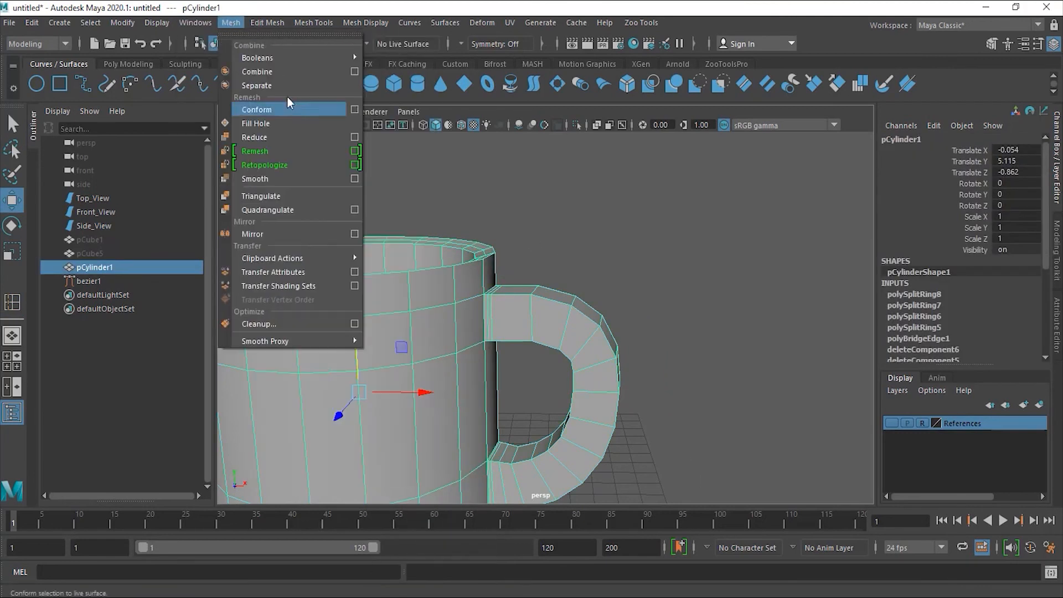
pyautogui.click(281, 178)
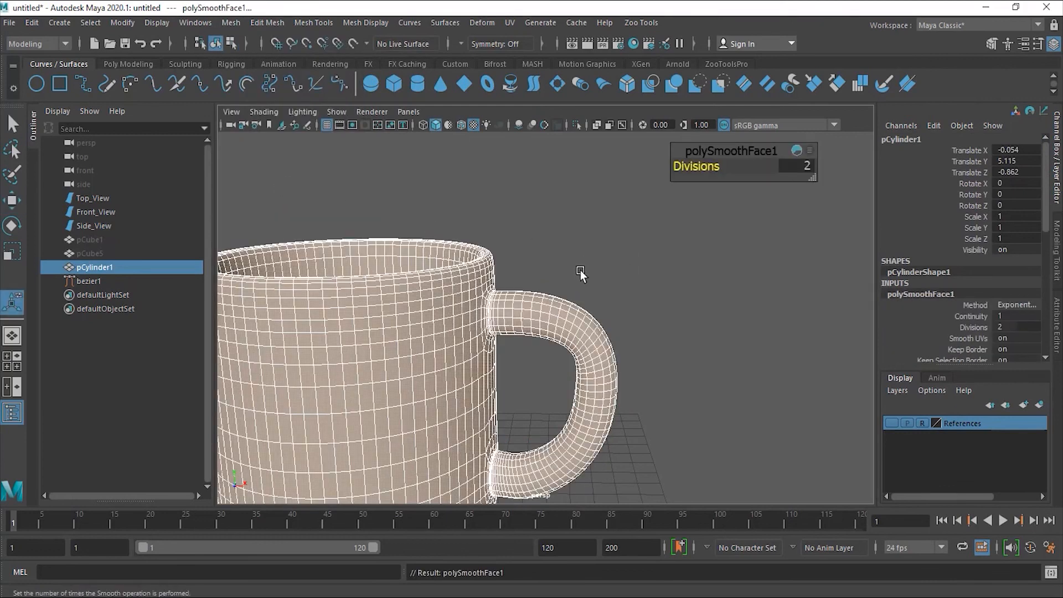
pyautogui.click(570, 244)
# Show wireframe on shaded and examine the smoothed mesh up close where the handle's upper end joins the wall
pyautogui.keyDown('alt'); pyautogui.moveTo(570, 244); pyautogui.dragTo(505, 280); pyautogui.keyUp('alt')
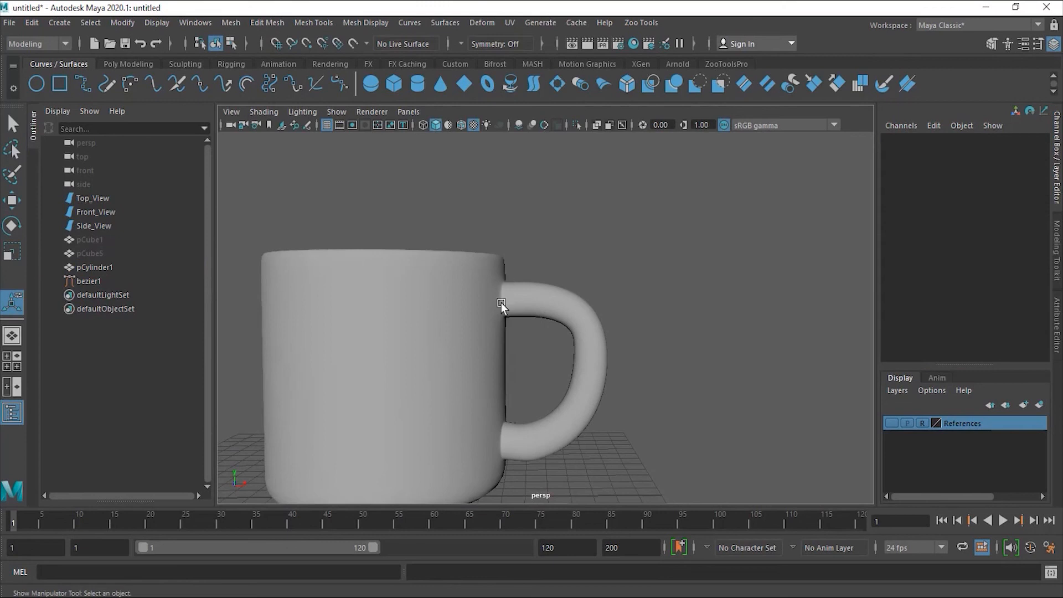
pyautogui.keyDown('alt'); pyautogui.moveTo(591, 351); pyautogui.dragTo(504, 370); pyautogui.keyUp('alt')
pyautogui.scroll(3, 457, 308)
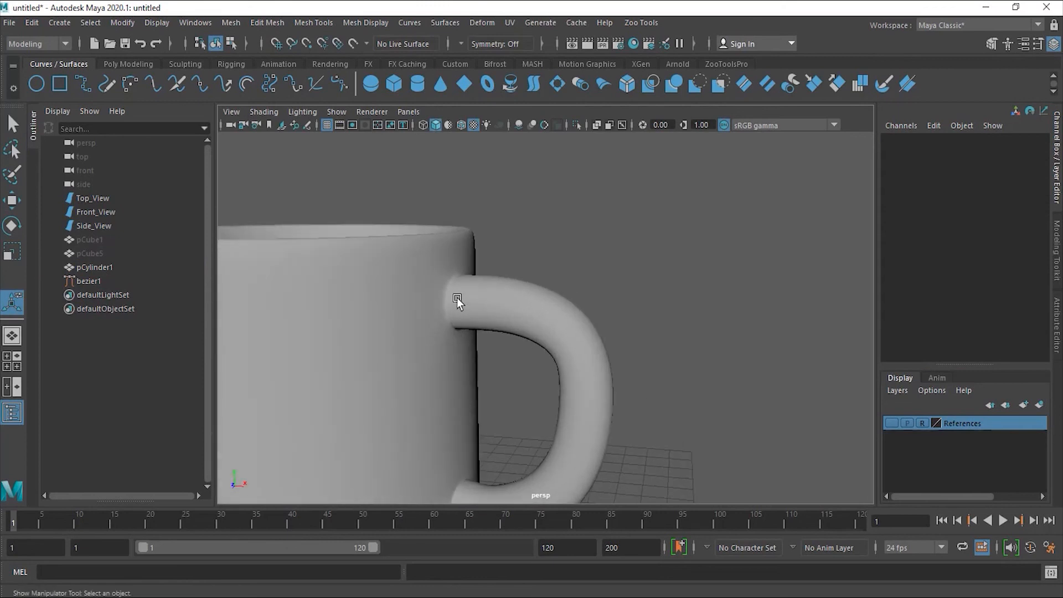
pyautogui.click(422, 124)
pyautogui.click(423, 124)
pyautogui.click(461, 125)
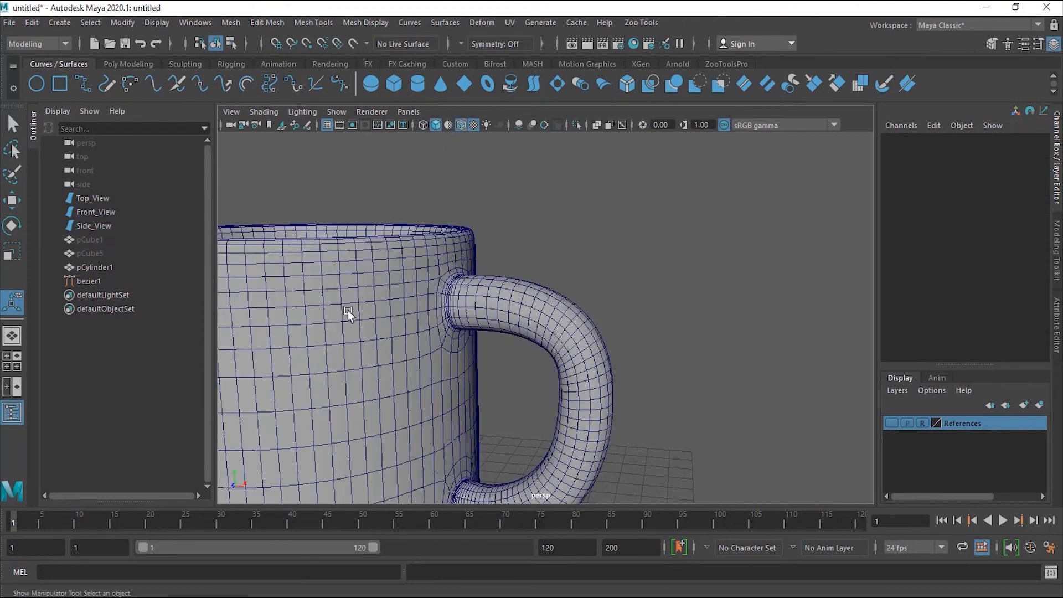
pyautogui.keyDown('alt'); pyautogui.moveTo(349, 311); pyautogui.dragTo(569, 278); pyautogui.keyUp('alt')
pyautogui.scroll(3, 376, 340)
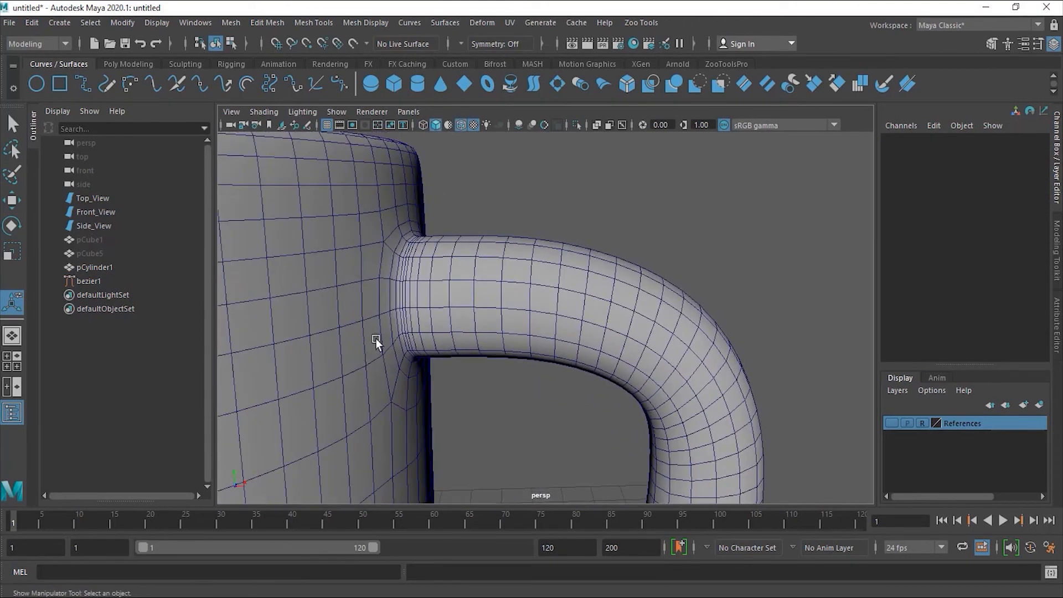
pyautogui.click(404, 314)
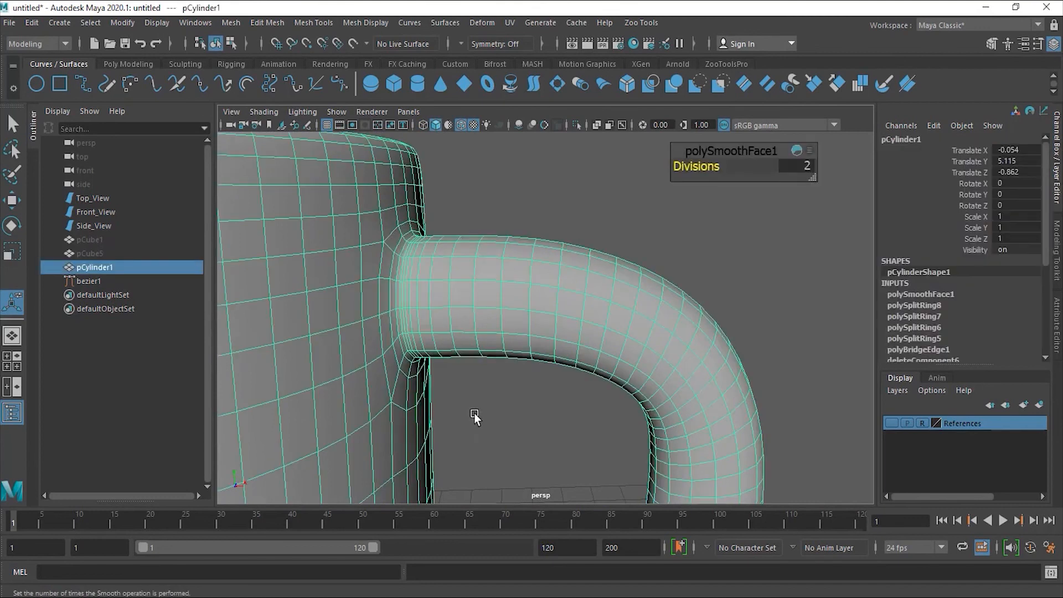
pyautogui.click(500, 155)
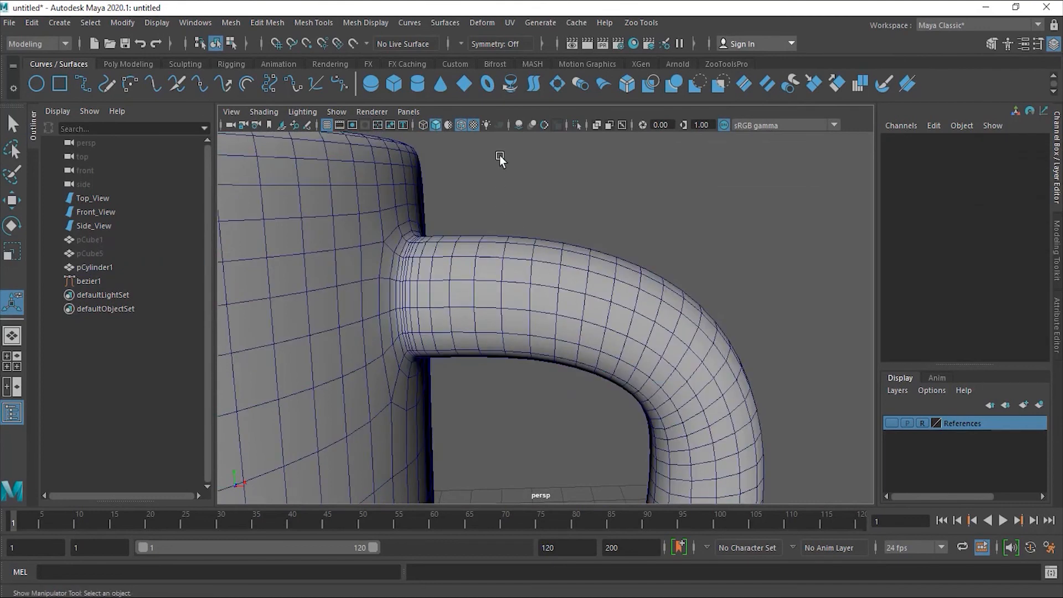
# Turn off wireframe on shaded and examine the whole smoothed mug from several angles
pyautogui.click(461, 125)
pyautogui.keyDown('alt'); pyautogui.moveTo(568, 373); pyautogui.dragTo(213, 402, button='right'); pyautogui.keyUp('alt')
pyautogui.keyDown('alt'); pyautogui.moveTo(508, 406); pyautogui.dragTo(546, 349); pyautogui.keyUp('alt')
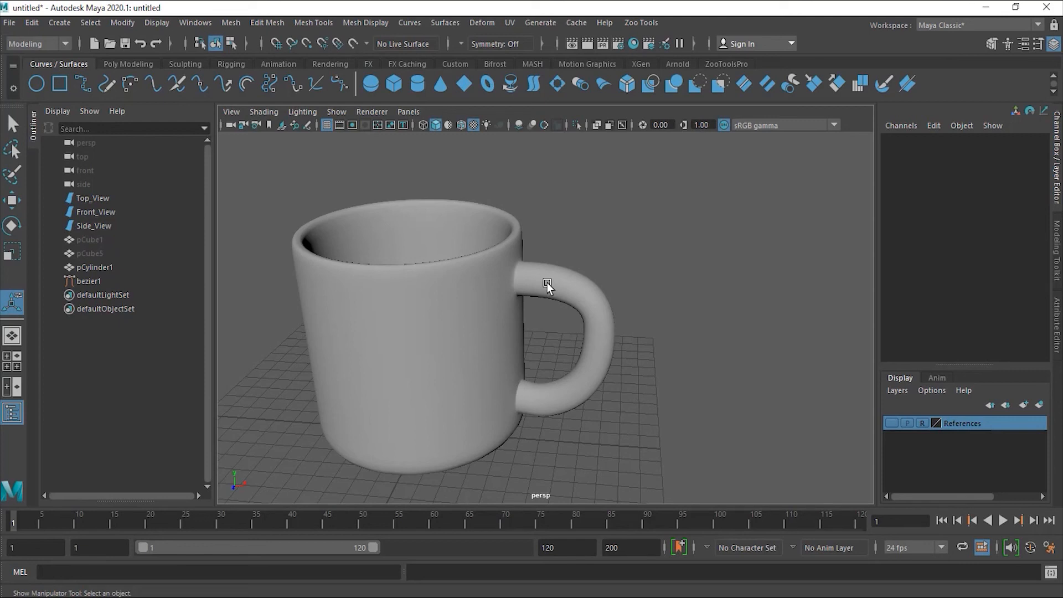
pyautogui.keyDown('alt'); pyautogui.moveTo(547, 283); pyautogui.dragTo(566, 307); pyautogui.keyUp('alt')
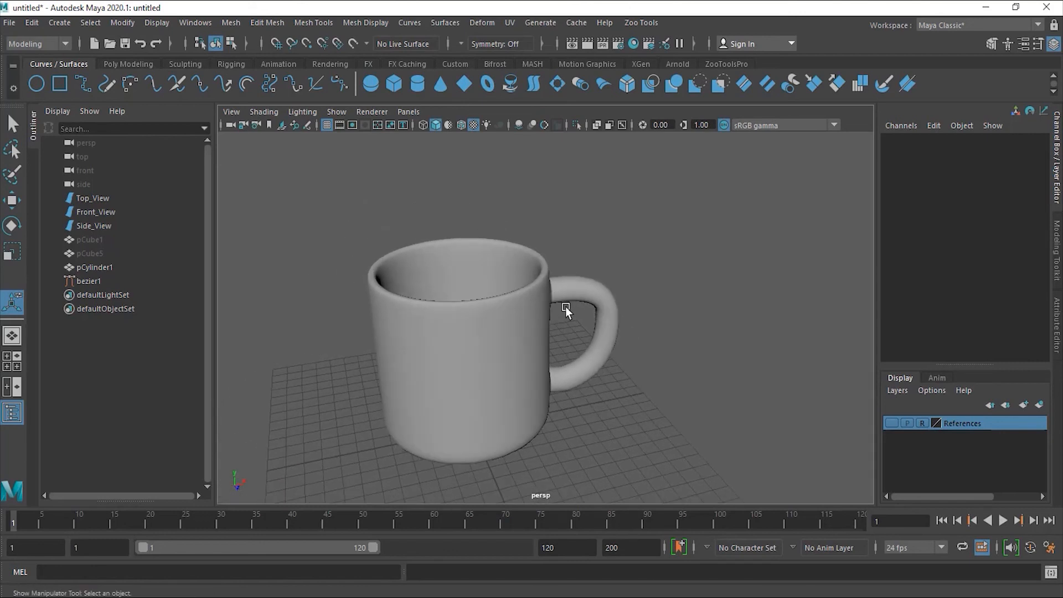